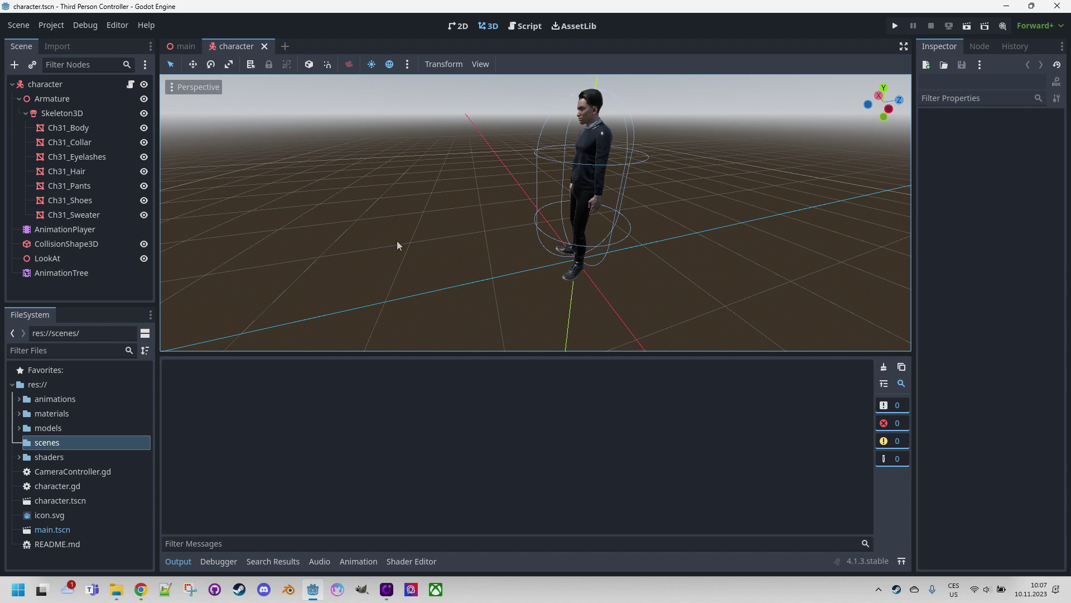
Step: Create a new scene named 'shield' in the scenes folder with an Area3D root node
{"action": "right_click", "coordinate": [46, 442]}
{"action": "mouse_move", "coordinate": [98, 390]}
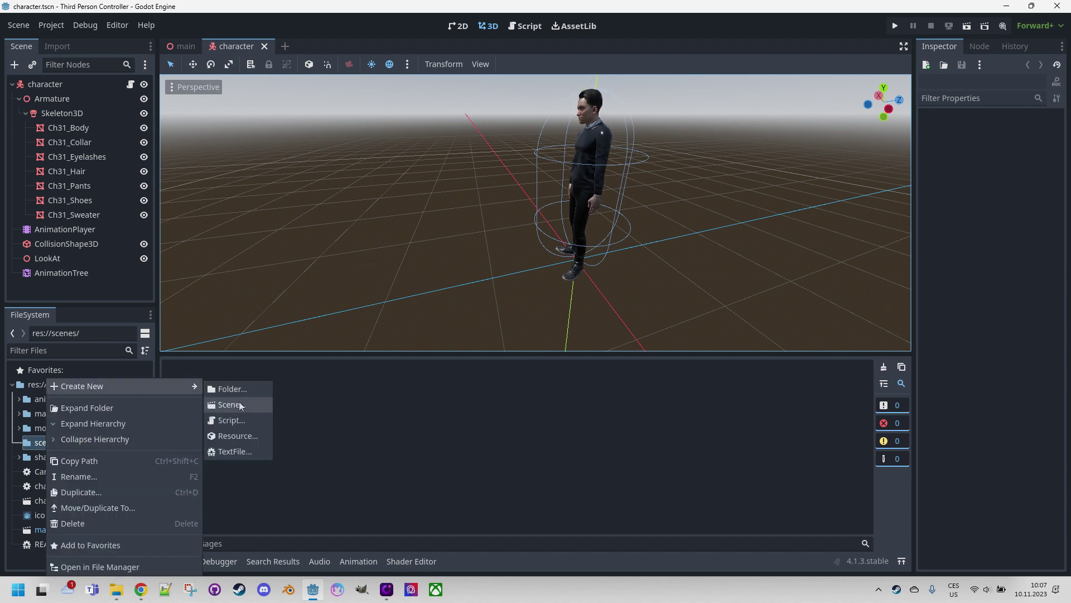
{"action": "left_click", "coordinate": [235, 404]}
{"action": "type", "text": "shield"}
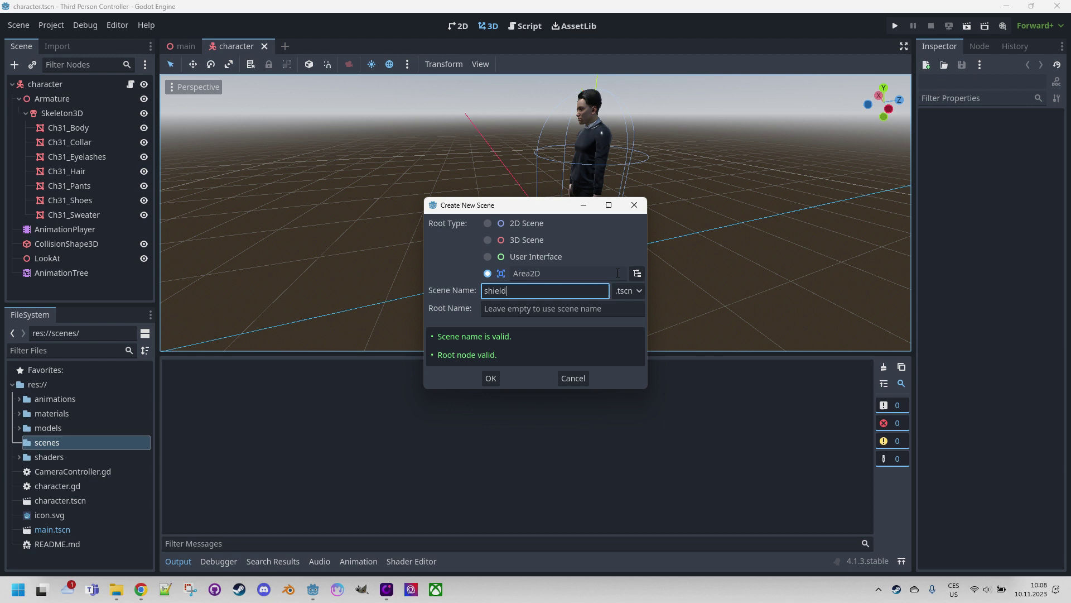
{"action": "left_click", "coordinate": [637, 274]}
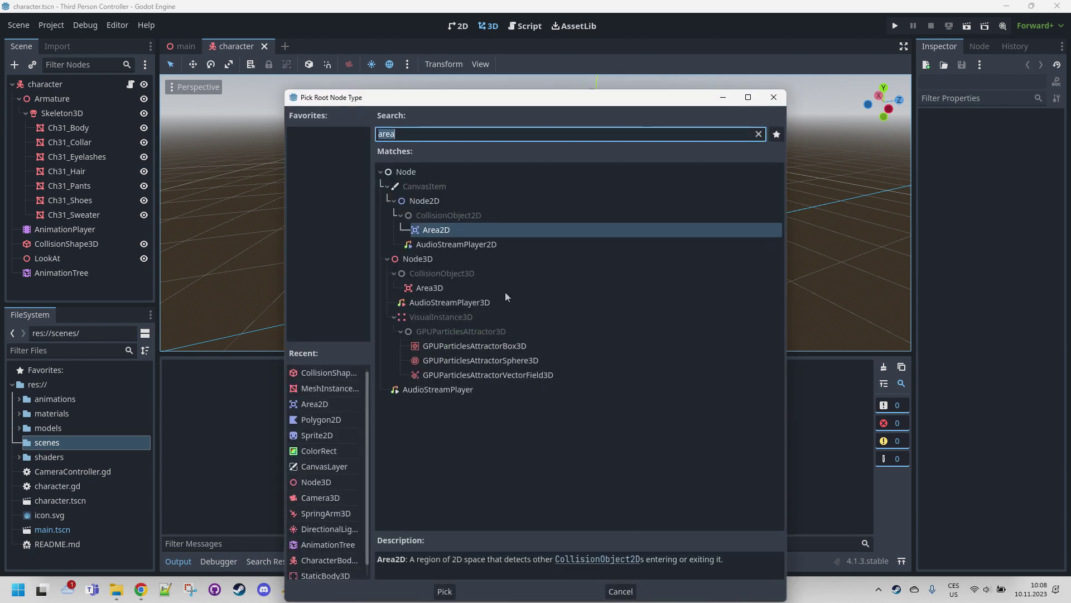
{"action": "left_click", "coordinate": [454, 288]}
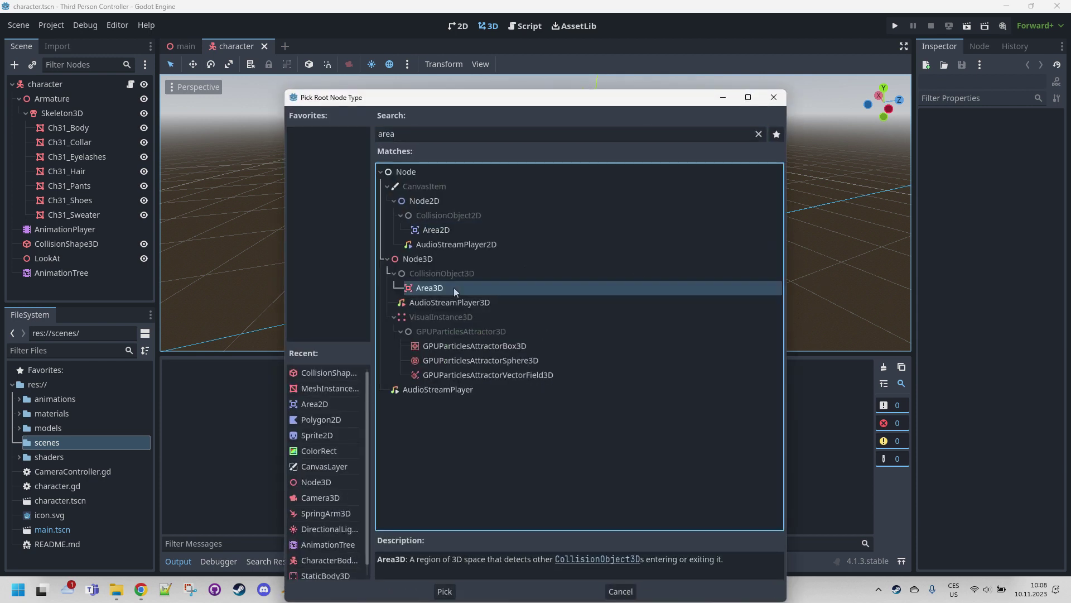
{"action": "left_click", "coordinate": [445, 591]}
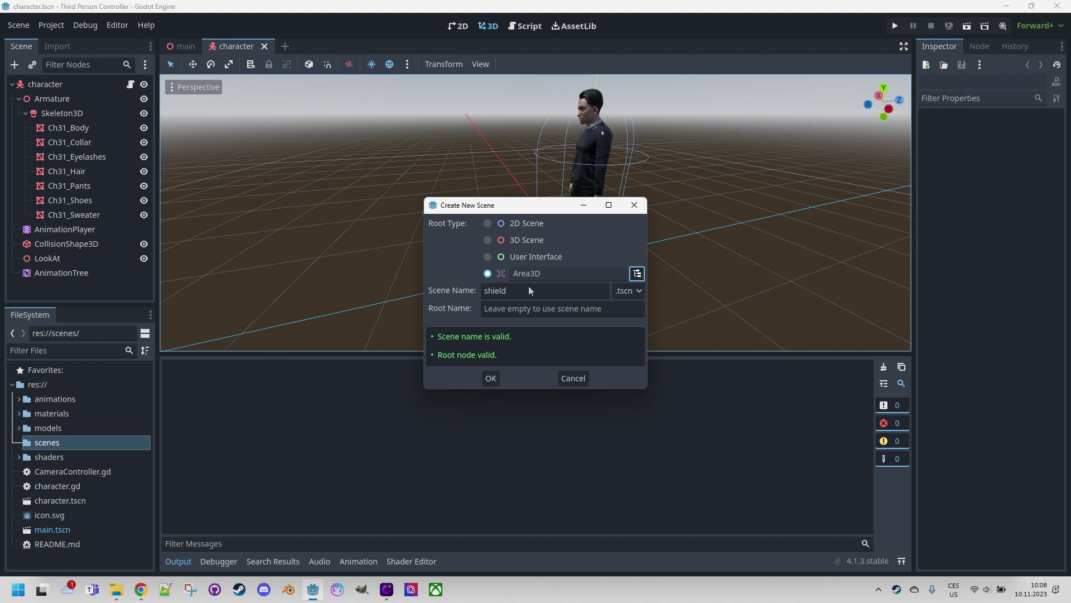
{"action": "left_click", "coordinate": [491, 378]}
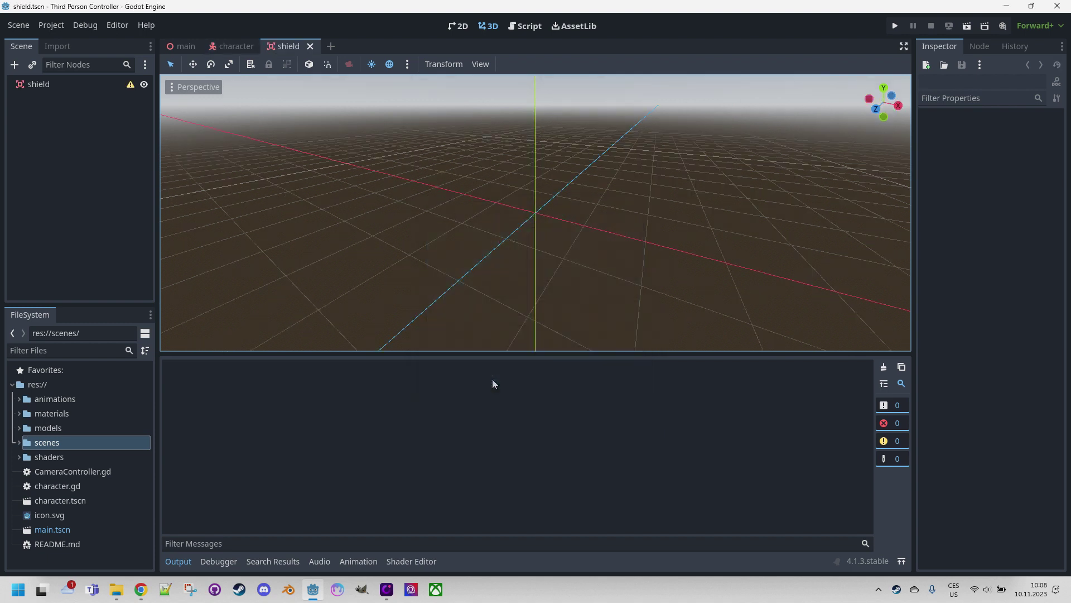
{"action": "left_click", "coordinate": [66, 86]}
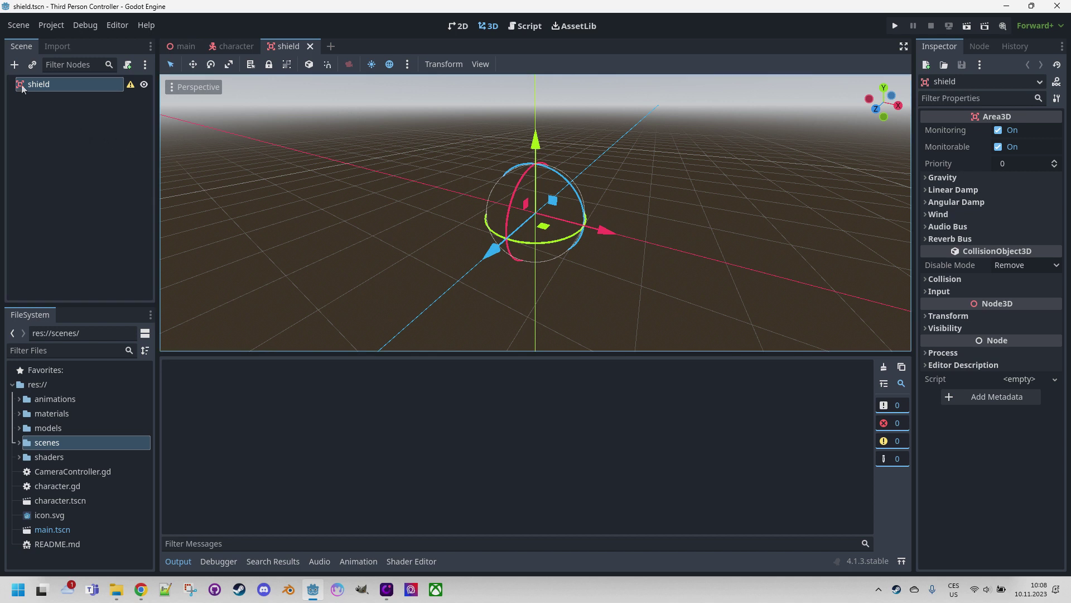
Step: Add MeshInstance3D and CollisionShape3D child nodes under the shield root
{"action": "right_click", "coordinate": [21, 84]}
{"action": "left_click", "coordinate": [45, 95]}
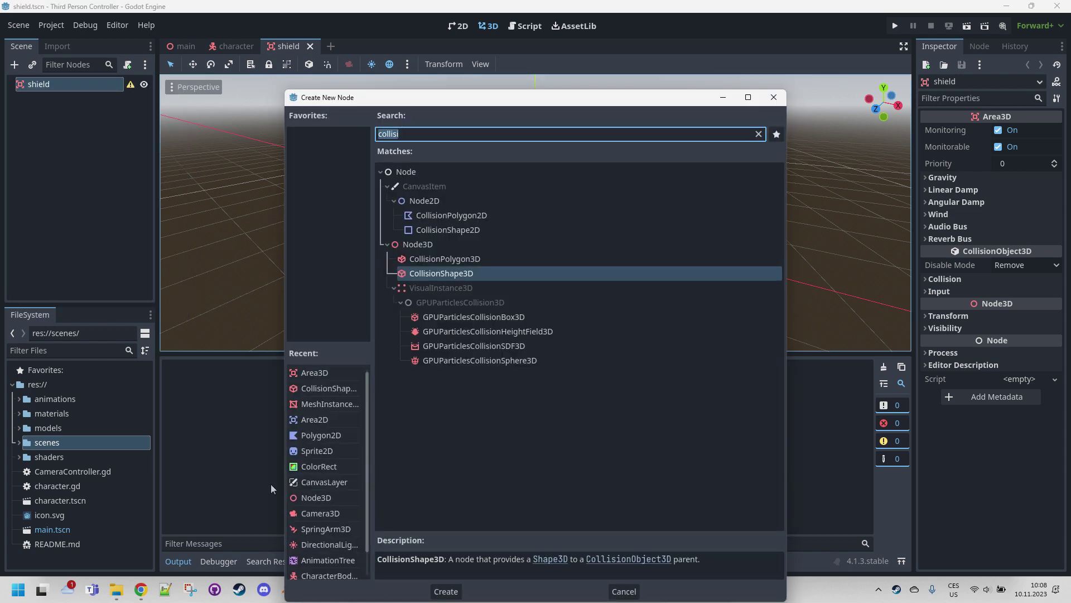
{"action": "double_click", "coordinate": [334, 403]}
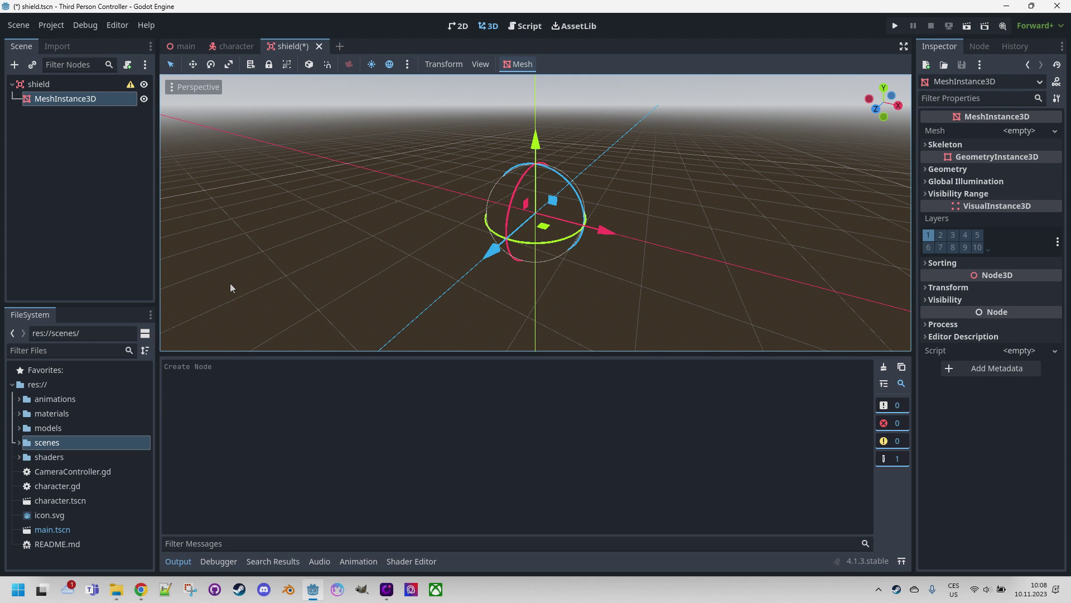
{"action": "right_click", "coordinate": [43, 83]}
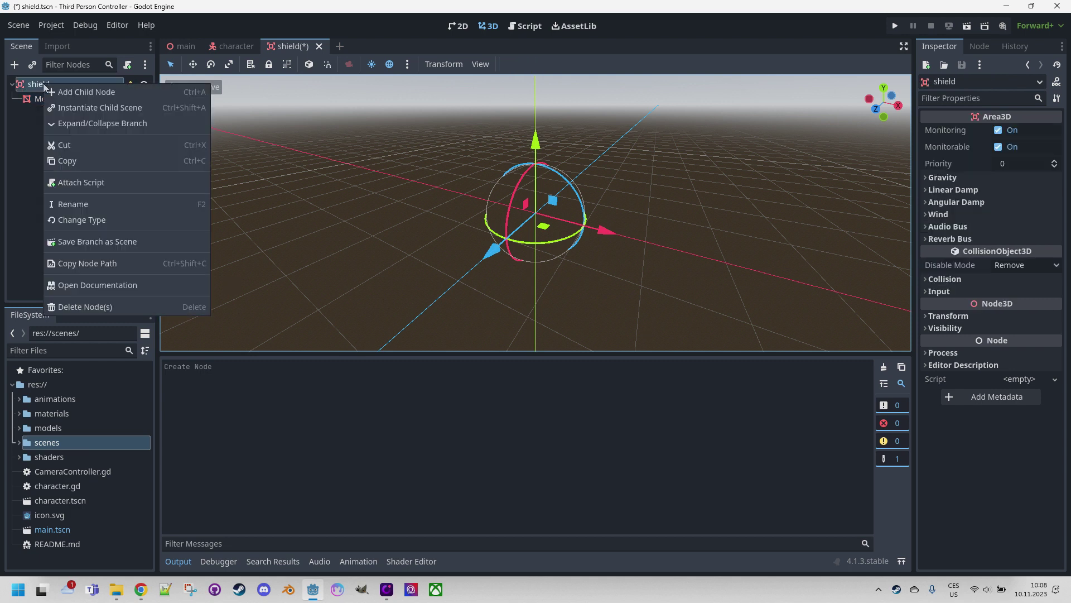
{"action": "left_click", "coordinate": [72, 92]}
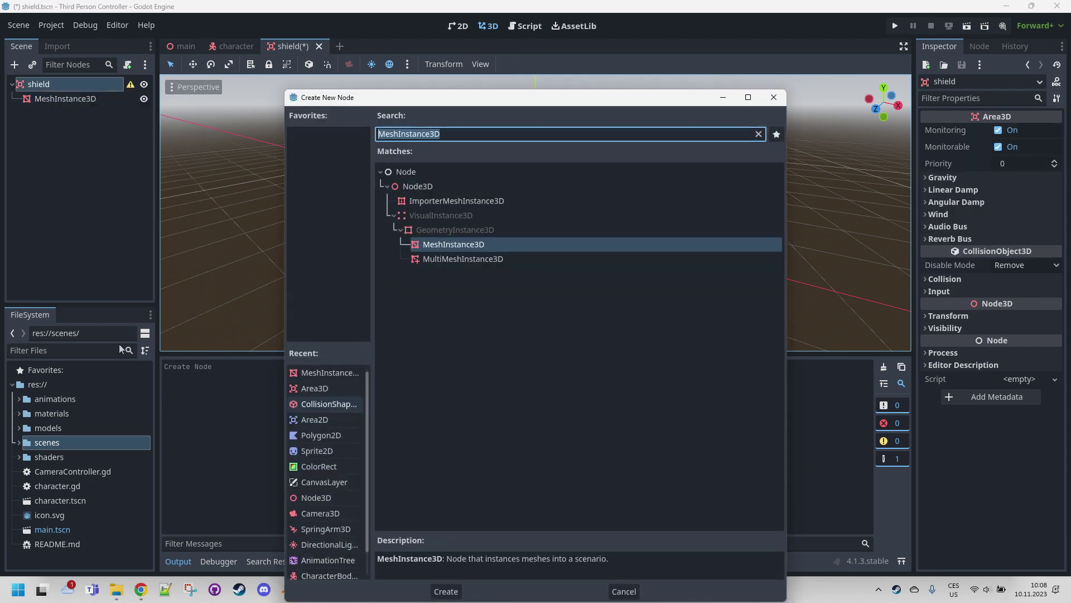
{"action": "double_click", "coordinate": [328, 405]}
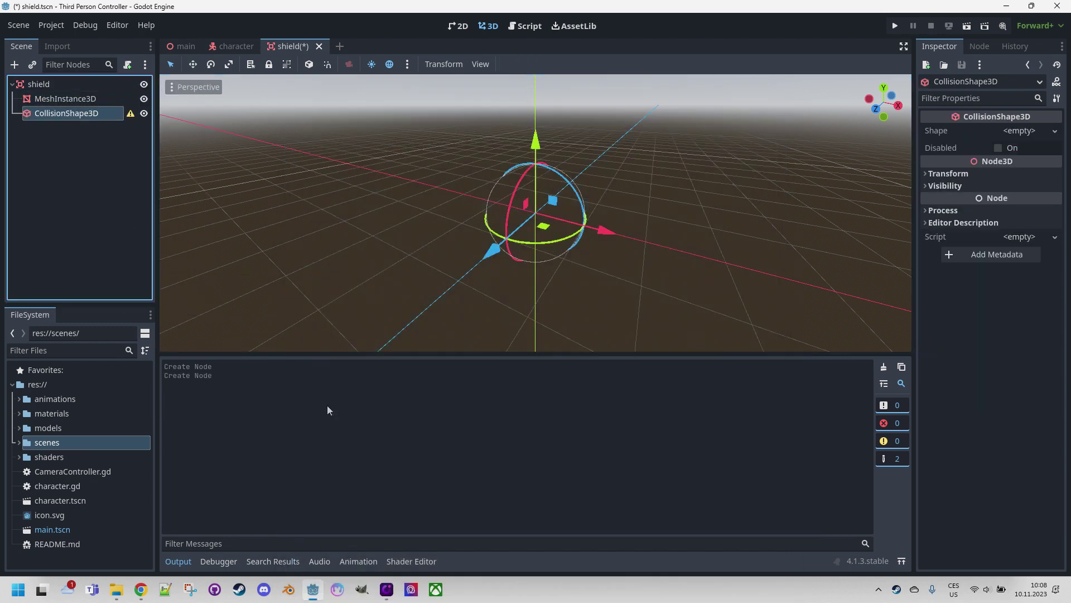
{"action": "left_click", "coordinate": [68, 83]}
Step: Give the MeshInstance3D a new SphereMesh with height 3 and radius 1.5
{"action": "left_click", "coordinate": [71, 99]}
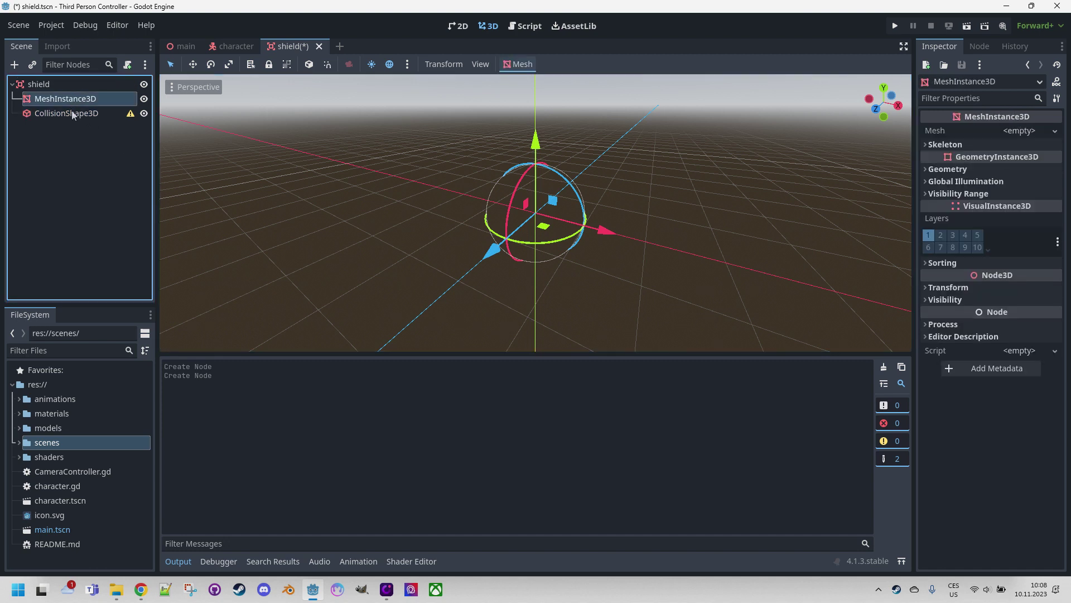
{"action": "left_click", "coordinate": [1029, 132]}
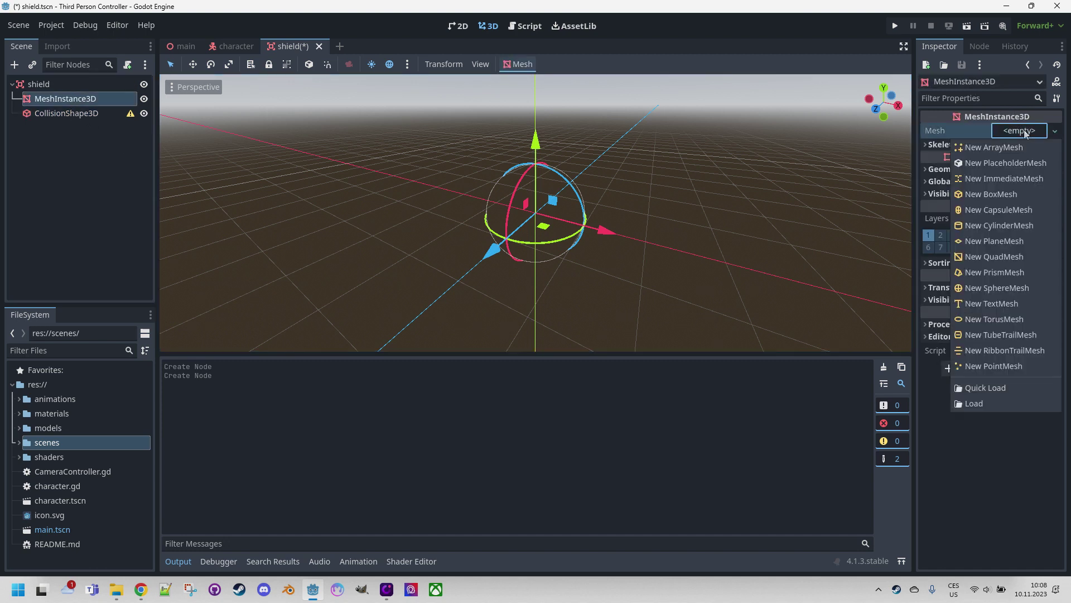
{"action": "left_click", "coordinate": [1012, 289]}
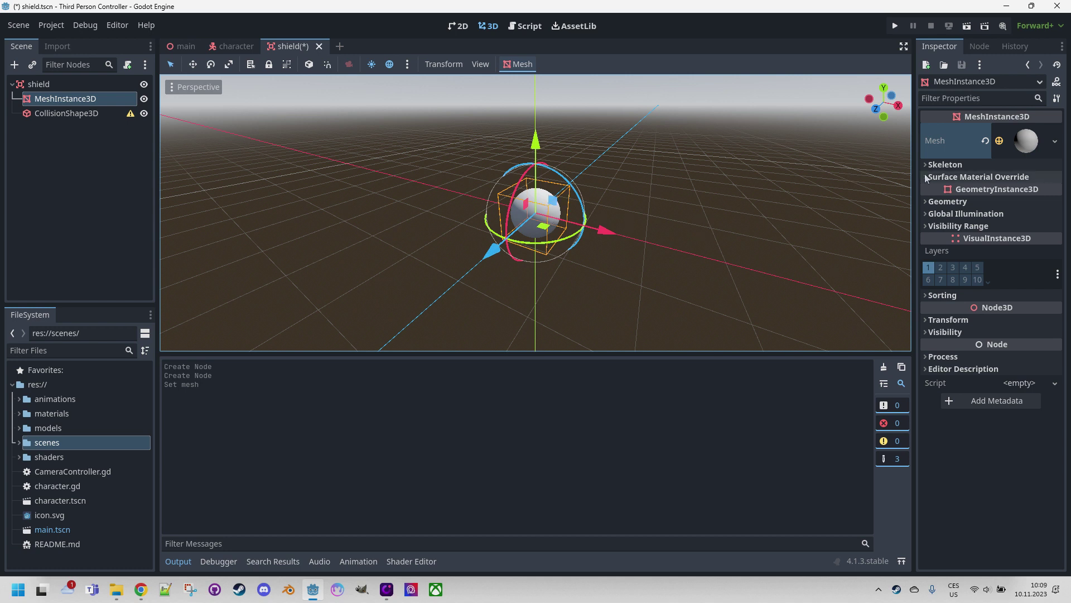
{"action": "left_click", "coordinate": [1025, 144]}
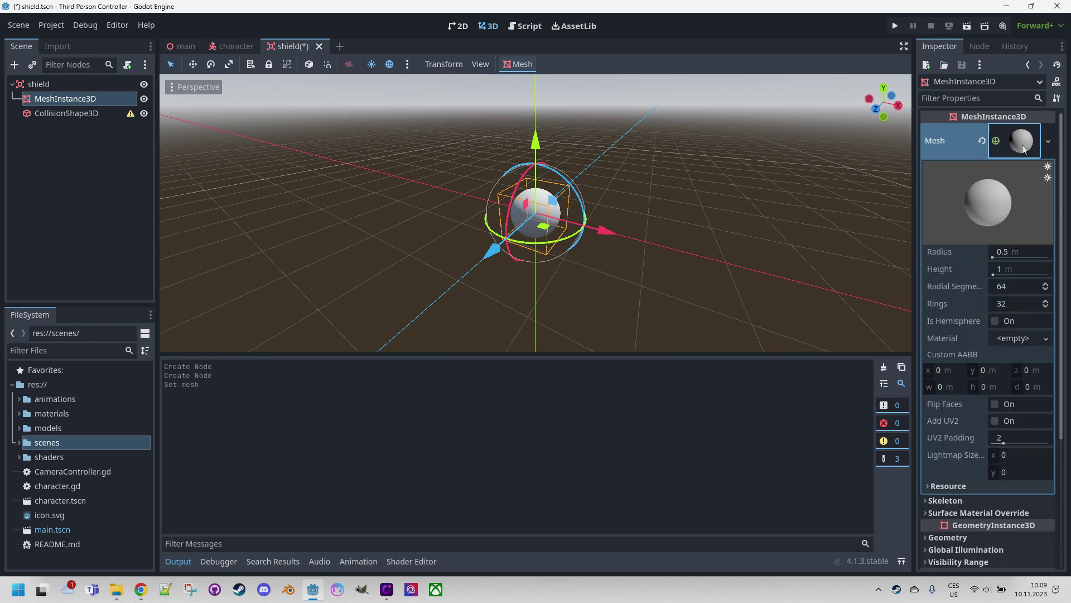
{"action": "left_click", "coordinate": [1030, 268]}
{"action": "type", "text": "3"}
{"action": "key", "text": "Return"}
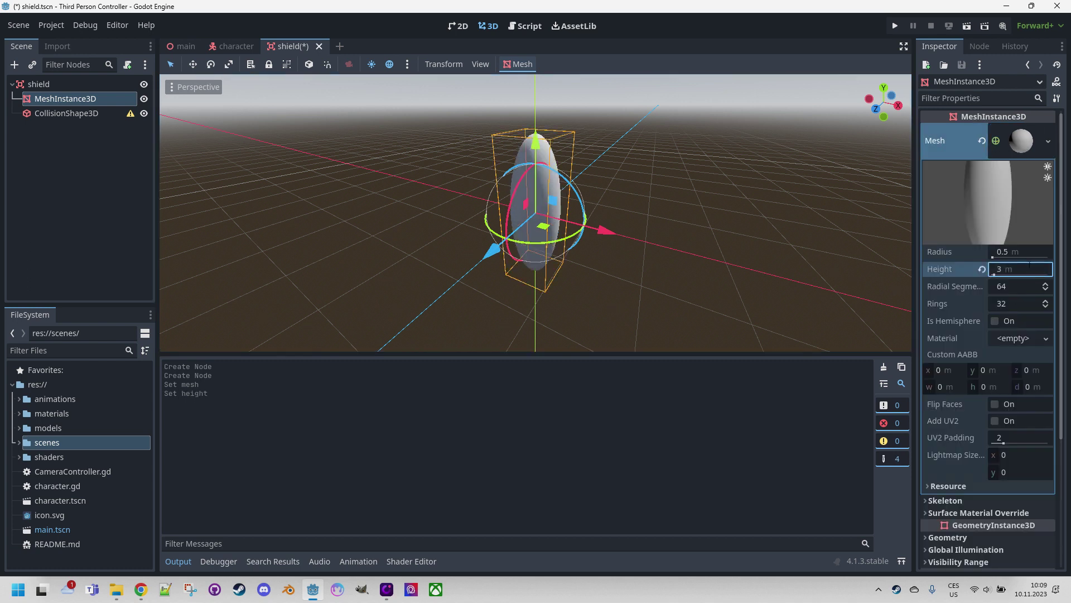
{"action": "left_click", "coordinate": [1029, 252]}
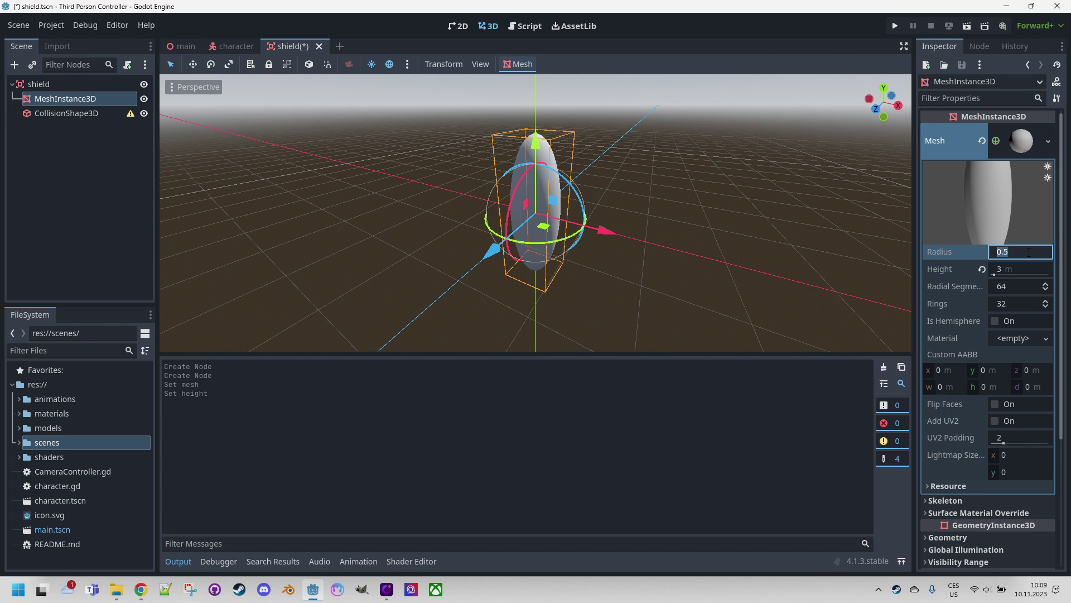
{"action": "type", "text": "1.5"}
{"action": "key", "text": "Return"}
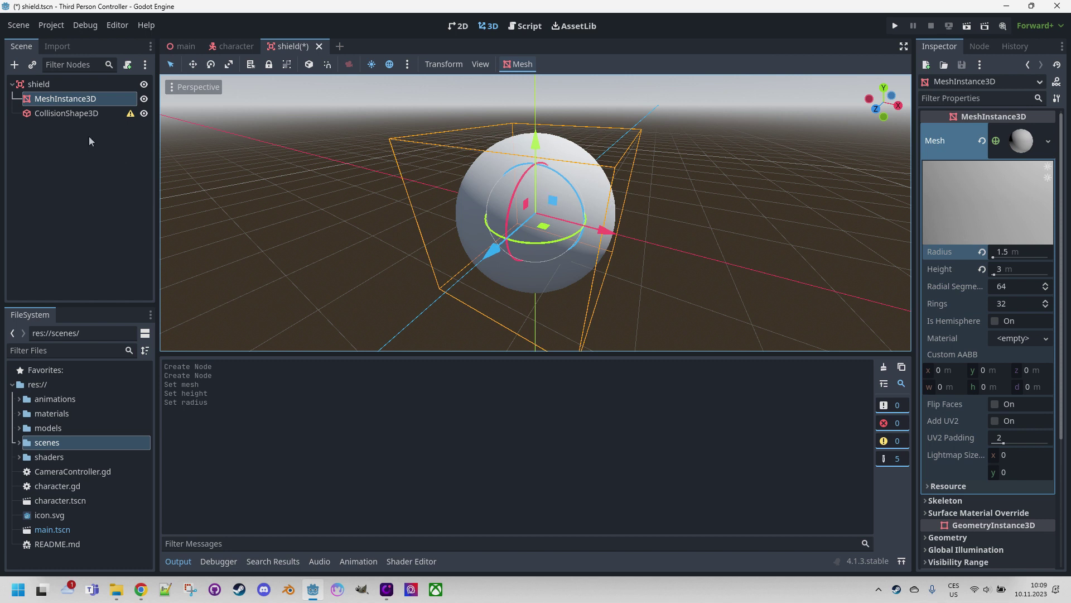
Step: Give the CollisionShape3D a new sphere shape with radius 1.5
{"action": "left_click", "coordinate": [88, 115]}
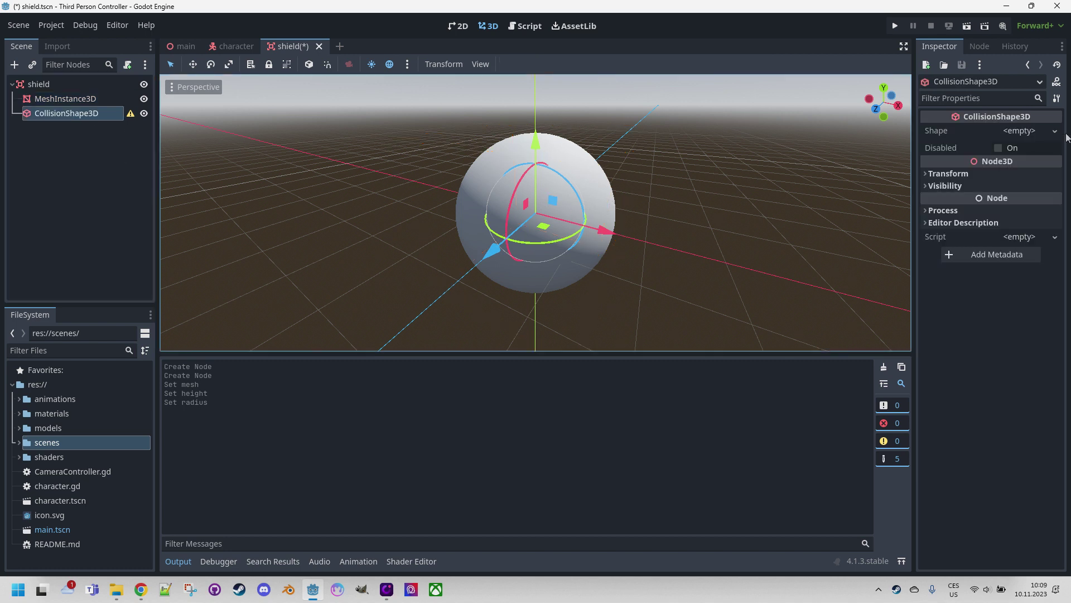
{"action": "left_click", "coordinate": [1020, 131]}
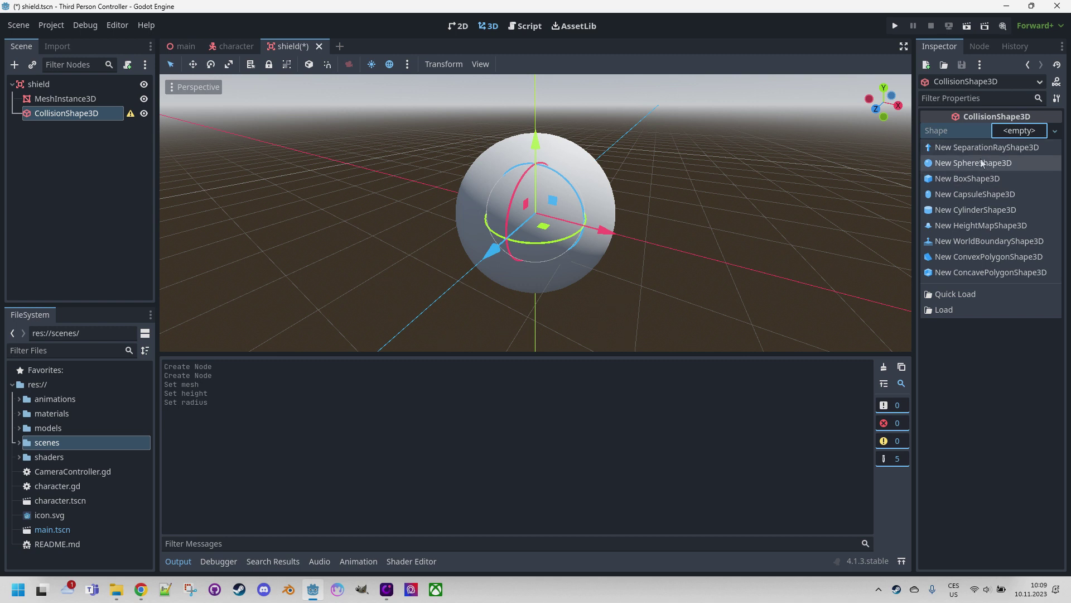
{"action": "left_click", "coordinate": [976, 162]}
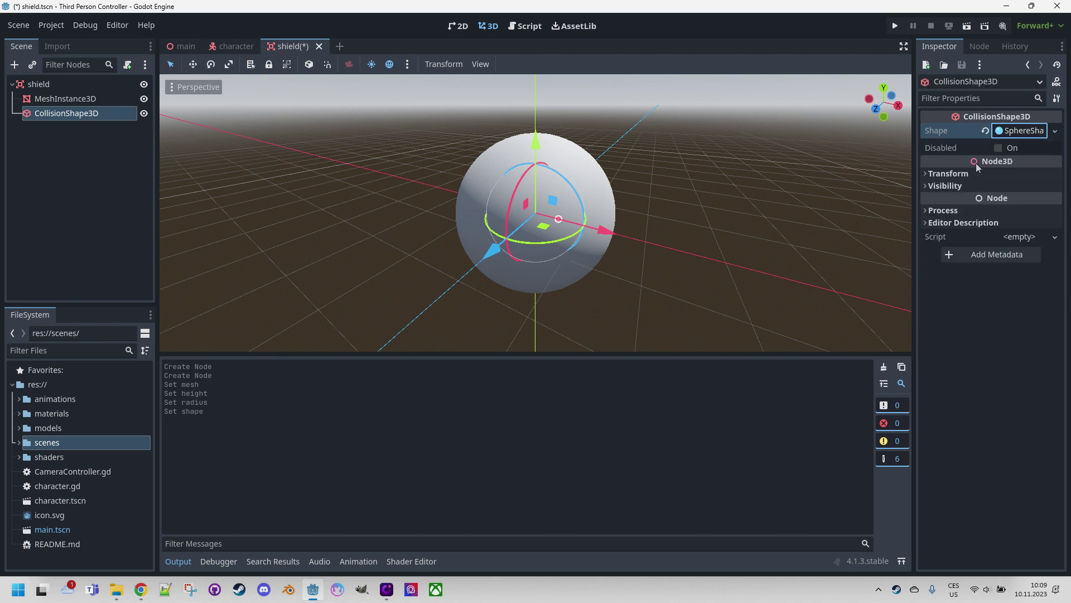
{"action": "left_click", "coordinate": [1024, 132]}
{"action": "left_click", "coordinate": [1022, 149]}
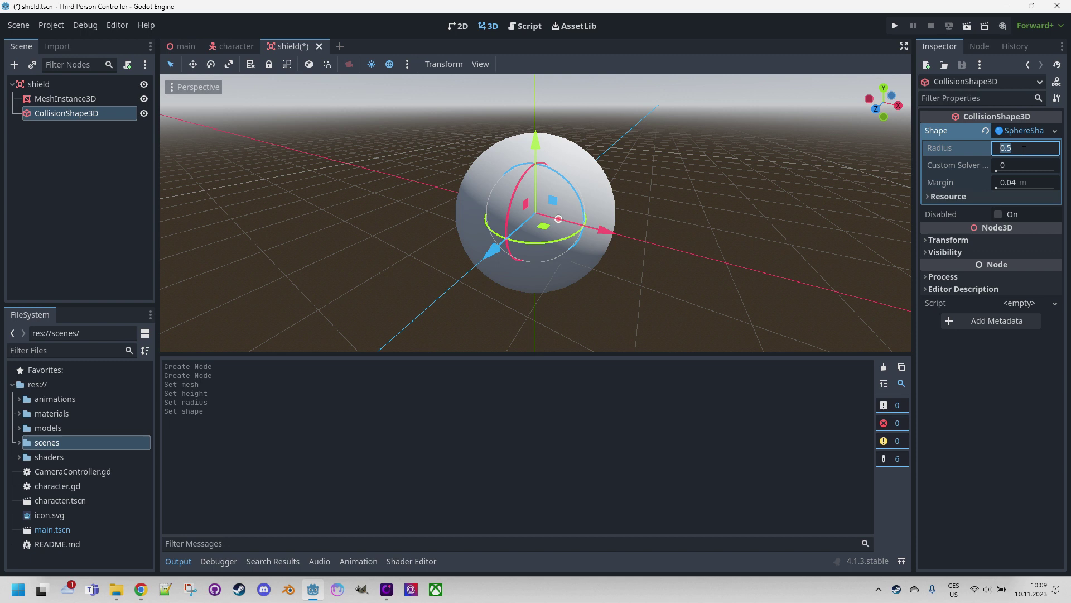
{"action": "type", "text": "1.5"}
{"action": "key", "text": "Return"}
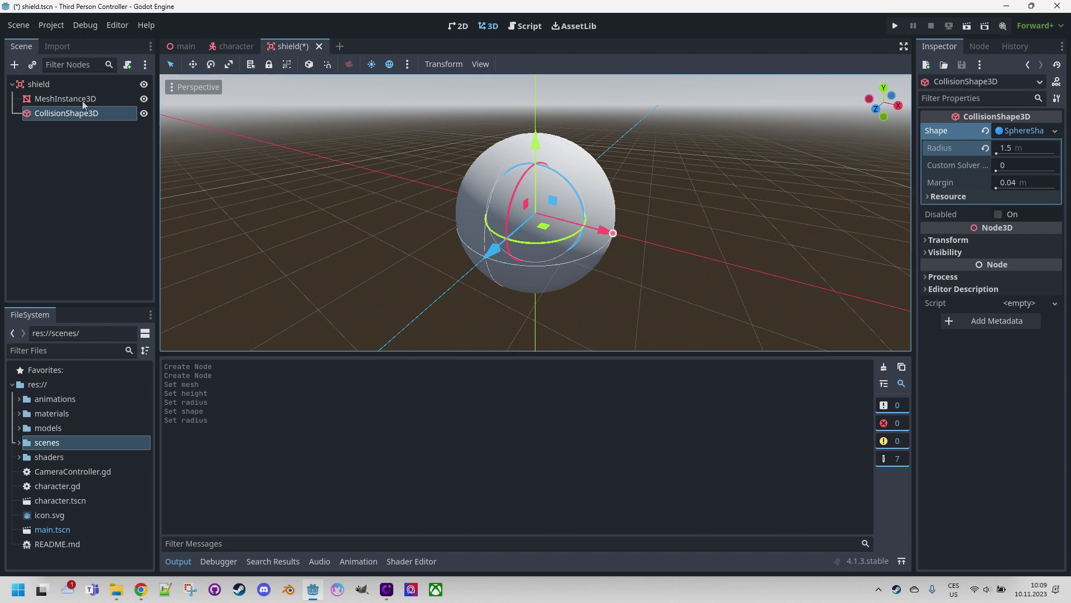
Step: Assign a new ShaderMaterial to the sphere mesh's material slot
{"action": "left_click", "coordinate": [77, 99]}
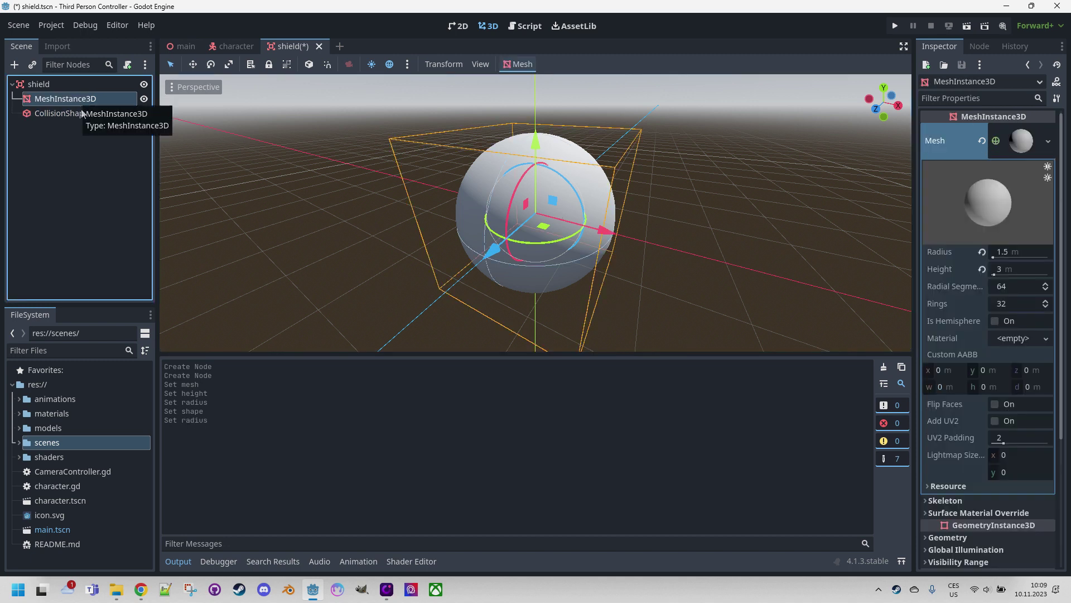
{"action": "left_click", "coordinate": [1012, 338]}
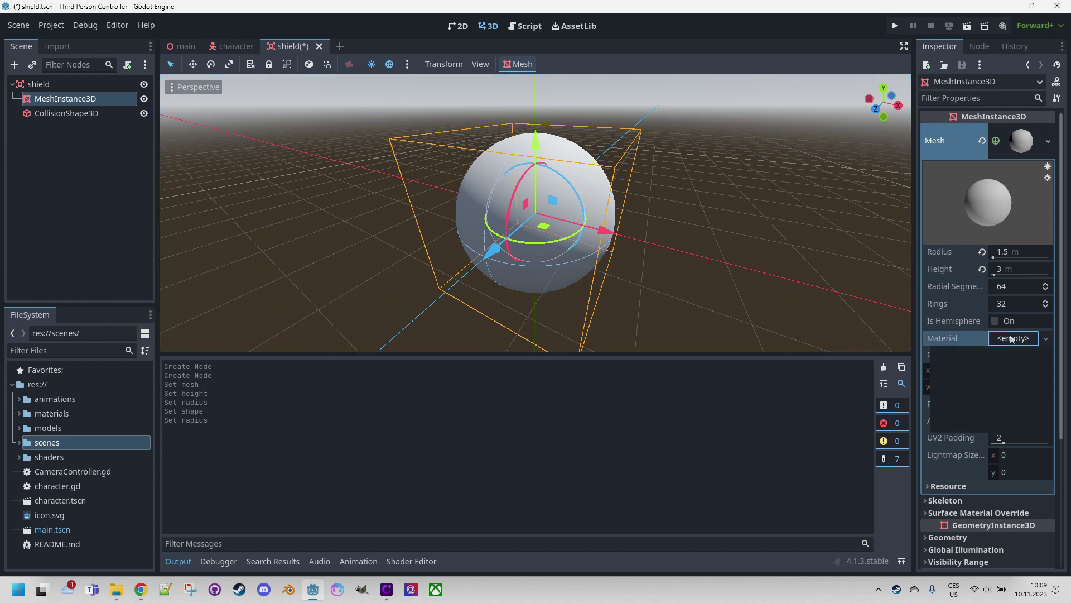
{"action": "left_click", "coordinate": [982, 384]}
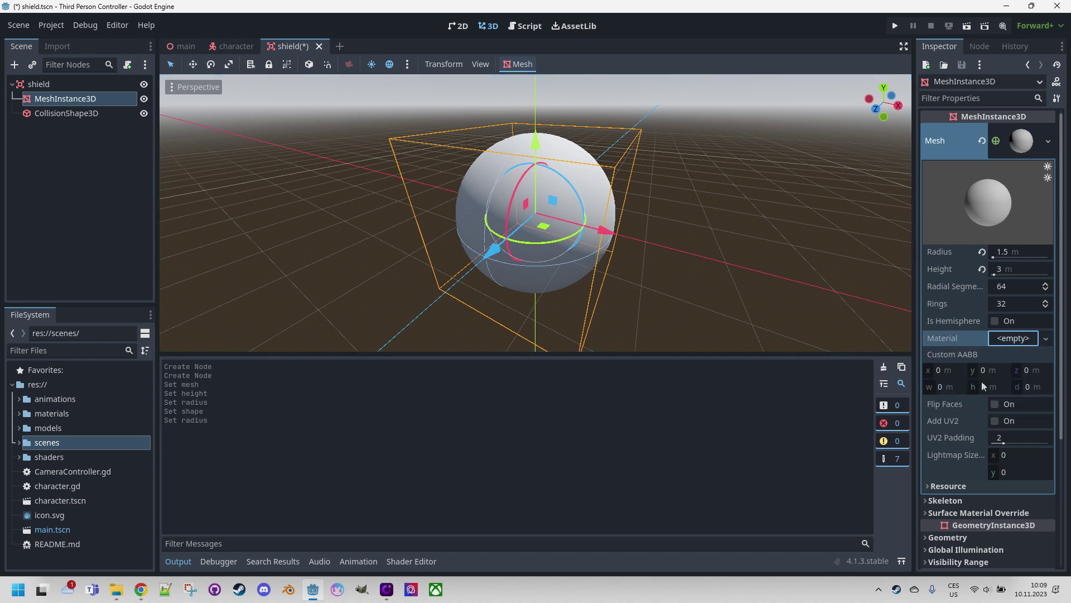
{"action": "left_click", "coordinate": [1021, 351]}
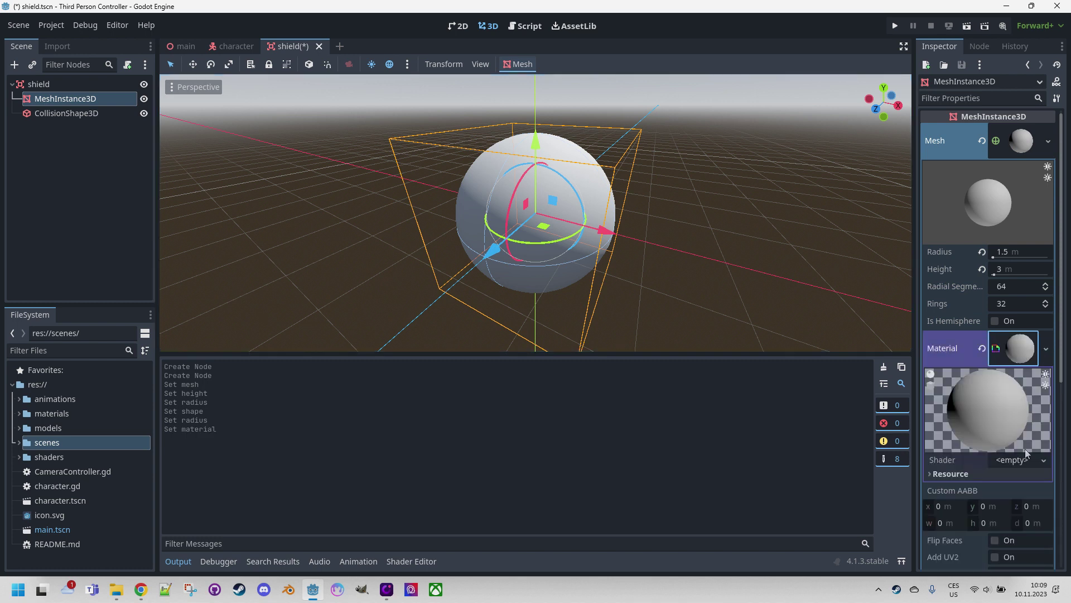
Step: Create a new visual shader saved as res://shaders/shield.tres and open it for editing
{"action": "left_click", "coordinate": [1011, 460]}
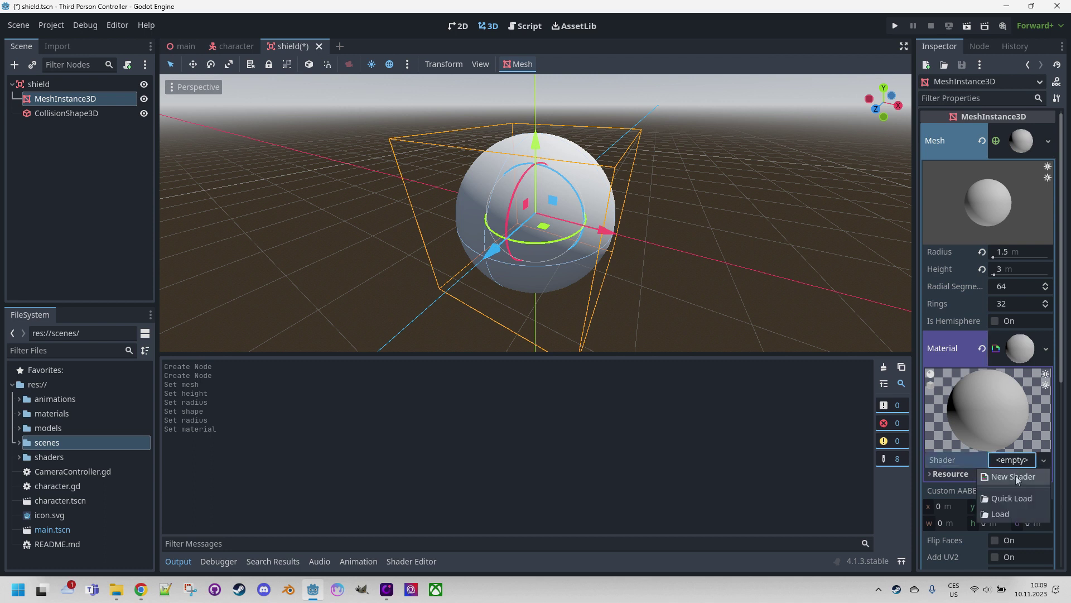
{"action": "left_click", "coordinate": [1013, 480]}
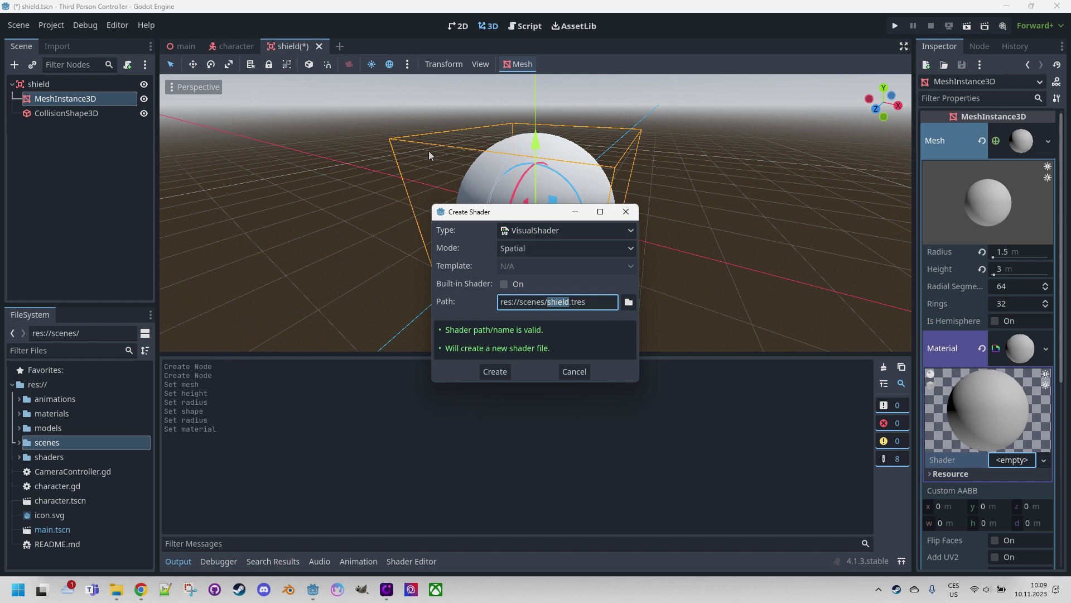
{"action": "left_click", "coordinate": [629, 302]}
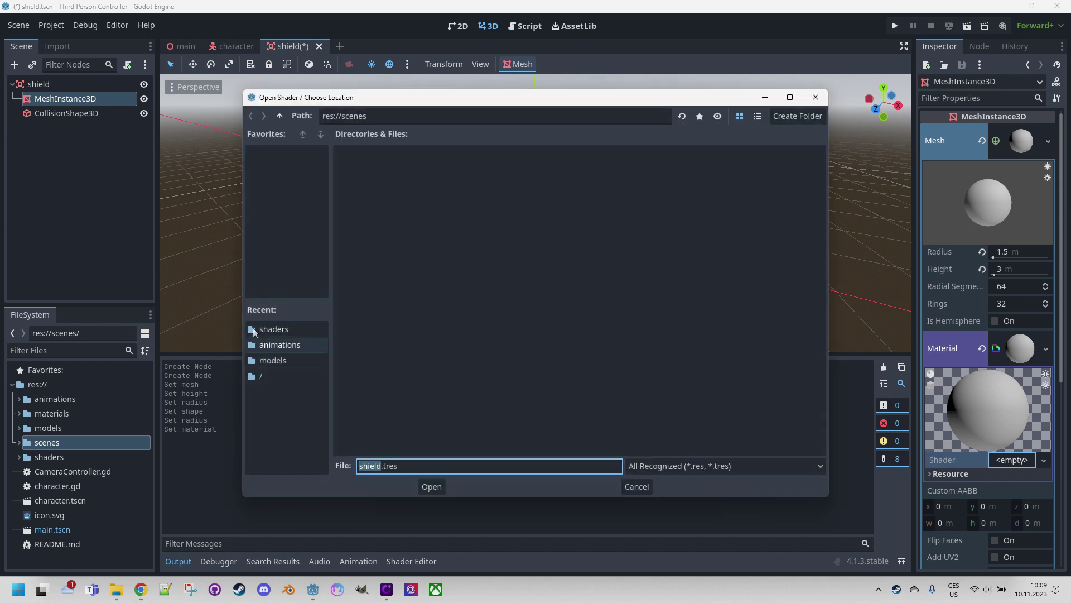
{"action": "left_click", "coordinate": [282, 330]}
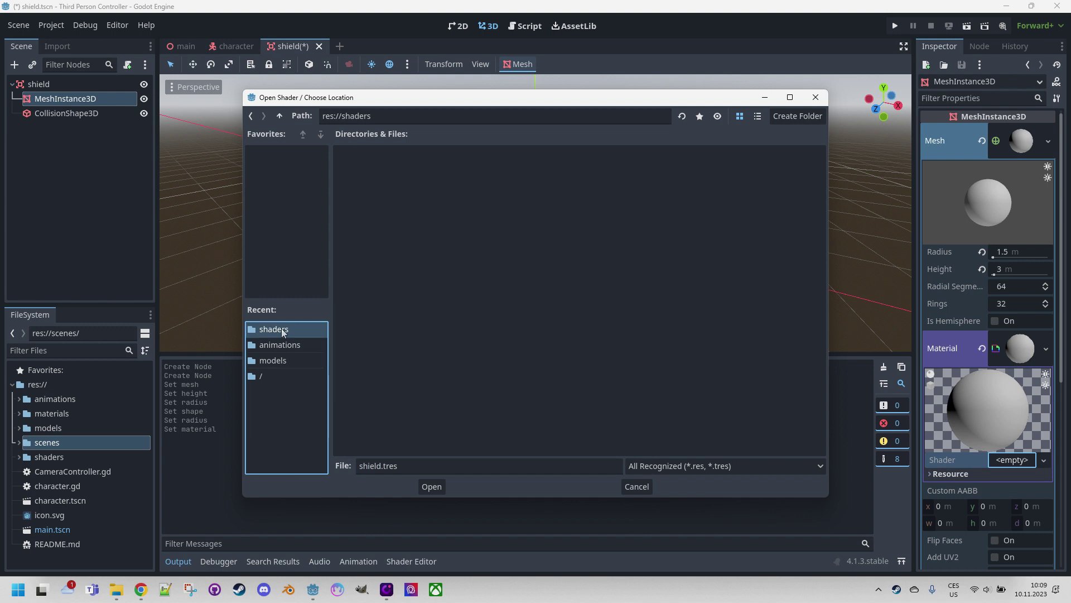
{"action": "left_click", "coordinate": [431, 486]}
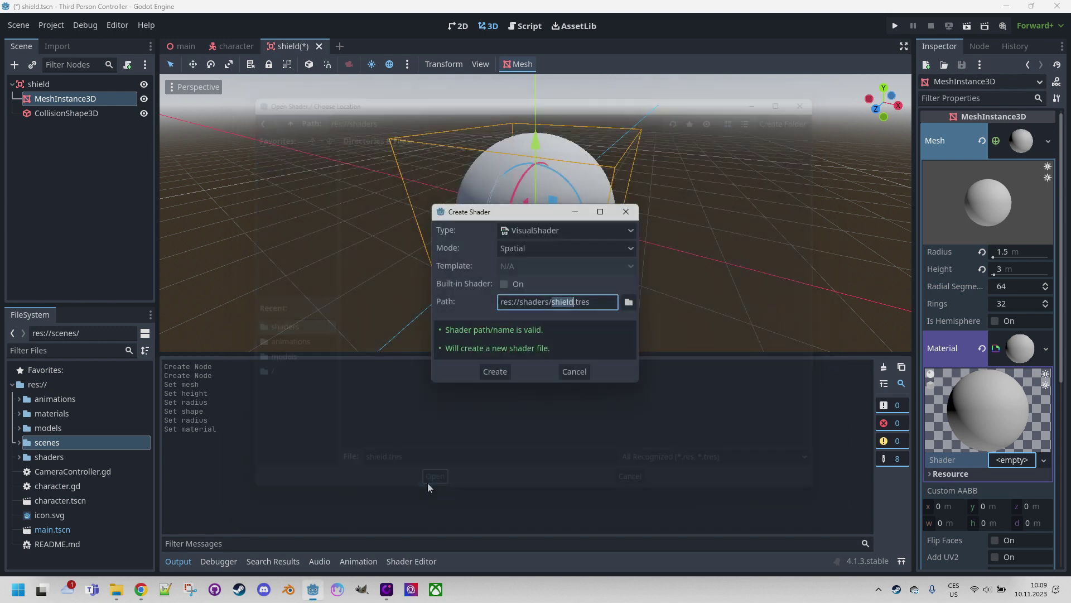
{"action": "left_click", "coordinate": [493, 370]}
{"action": "left_click", "coordinate": [1010, 459]}
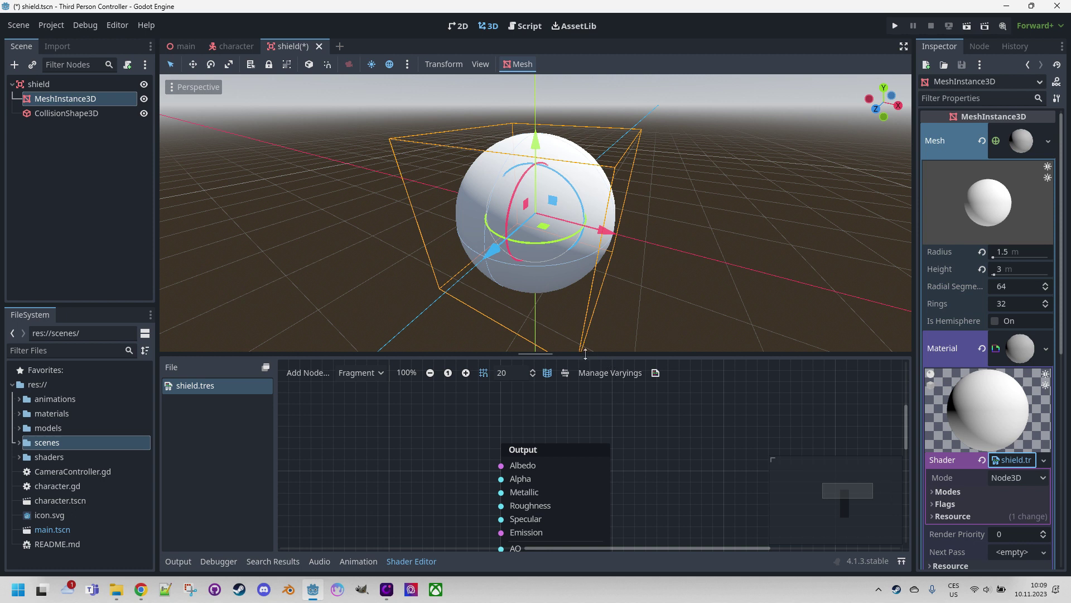
Step: Enlarge the shader graph area, zoom out, and move the Output node to the right
{"action": "left_click_drag", "start_coordinate": [585, 355], "coordinate": [586, 96]}
{"action": "scroll", "coordinate": [446, 273], "scroll_direction": "down", "scroll_amount": 2}
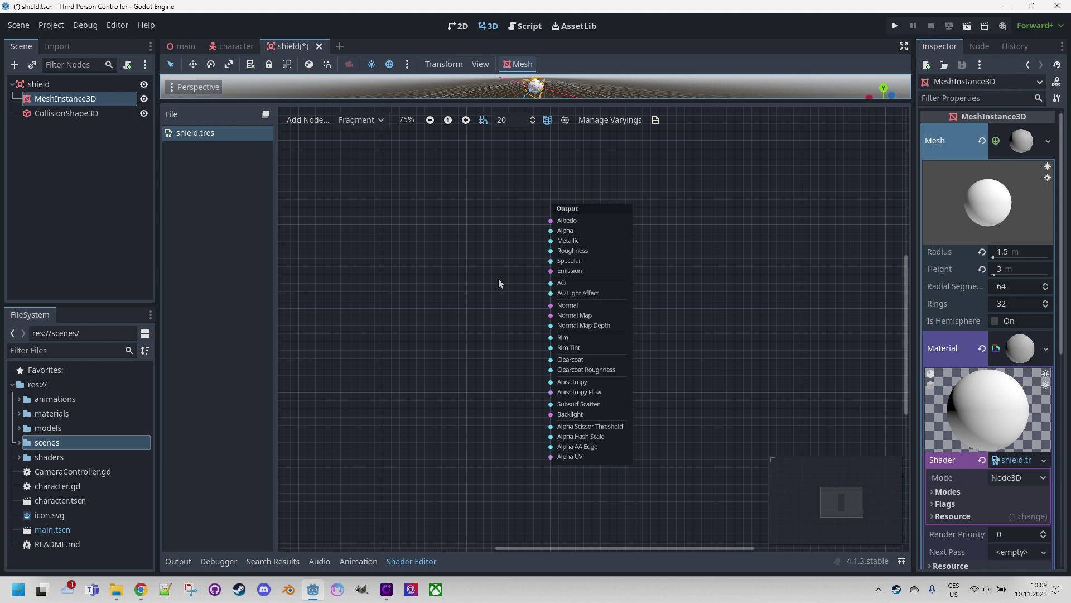
{"action": "middle_click_drag", "start_coordinate": [497, 278], "coordinate": [681, 271]}
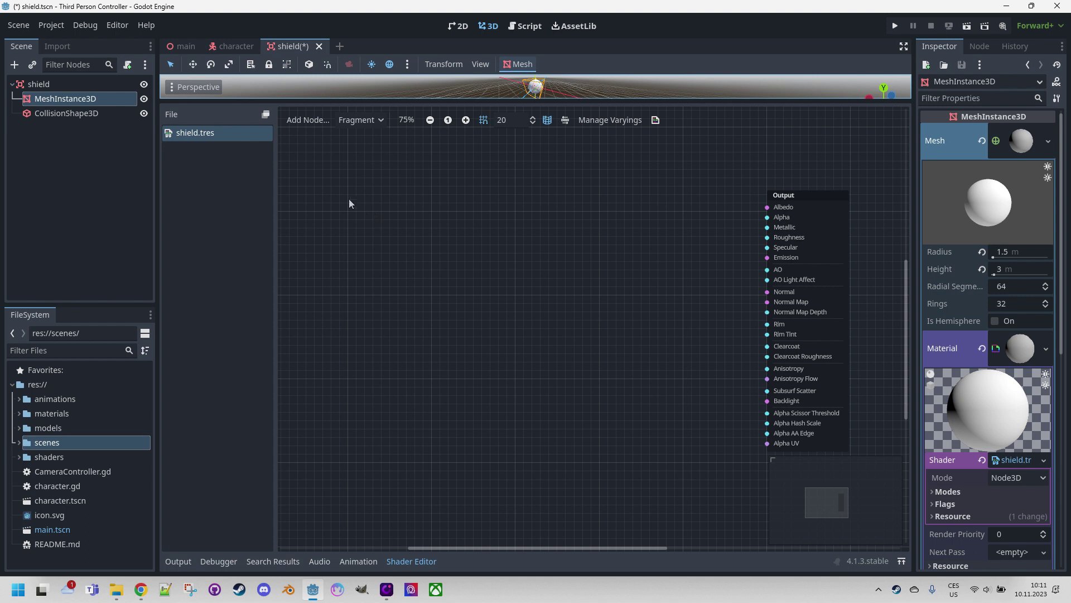
Step: Search 'text' in the shader node list and add a Texture2D node to the graph
{"action": "right_click", "coordinate": [518, 221]}
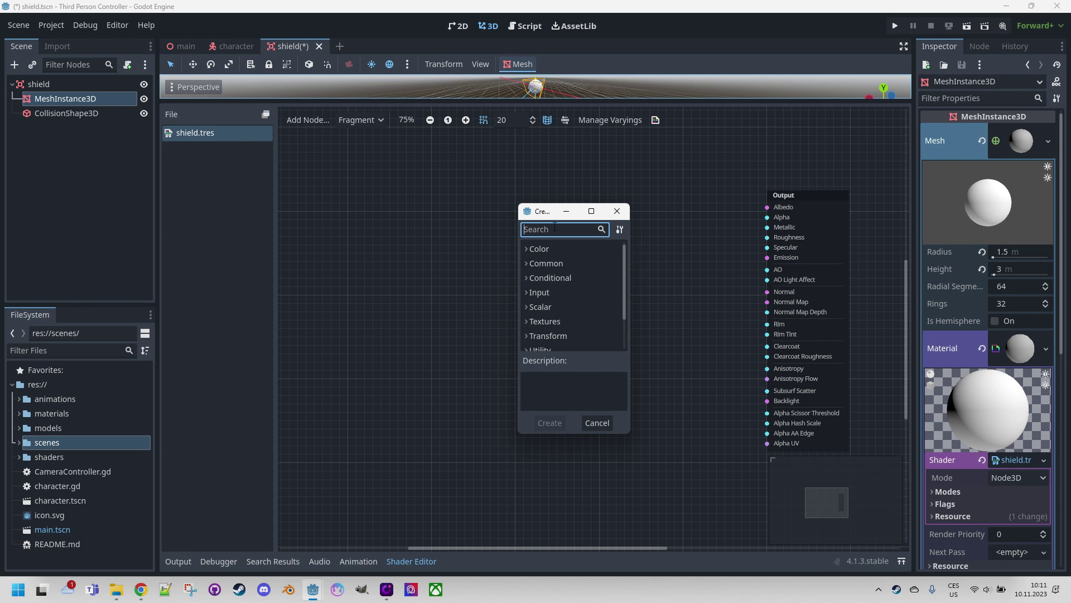
{"action": "type", "text": "text"}
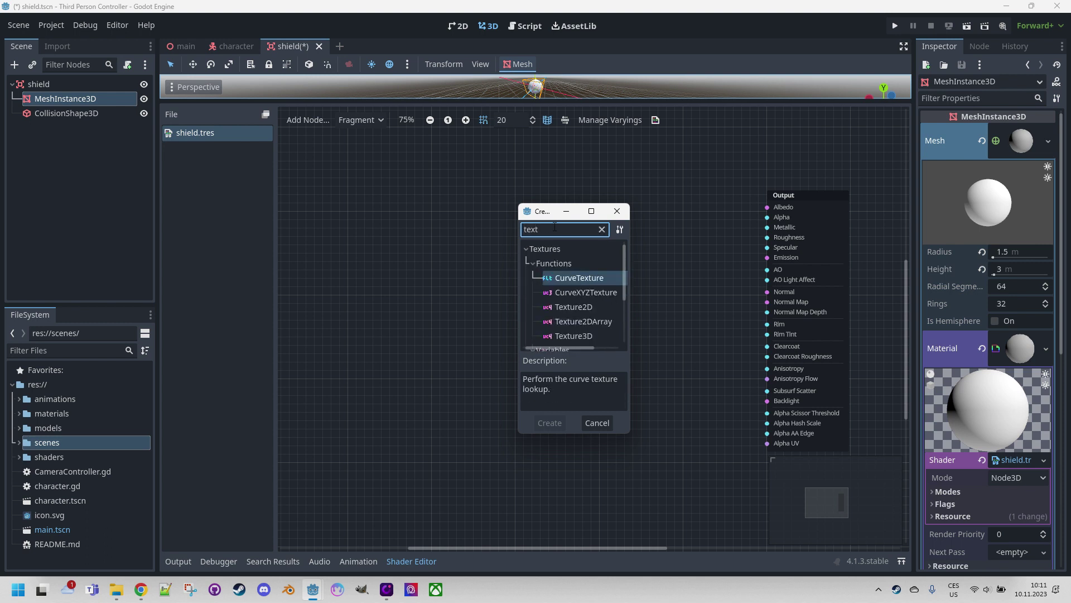
{"action": "double_click", "coordinate": [581, 307]}
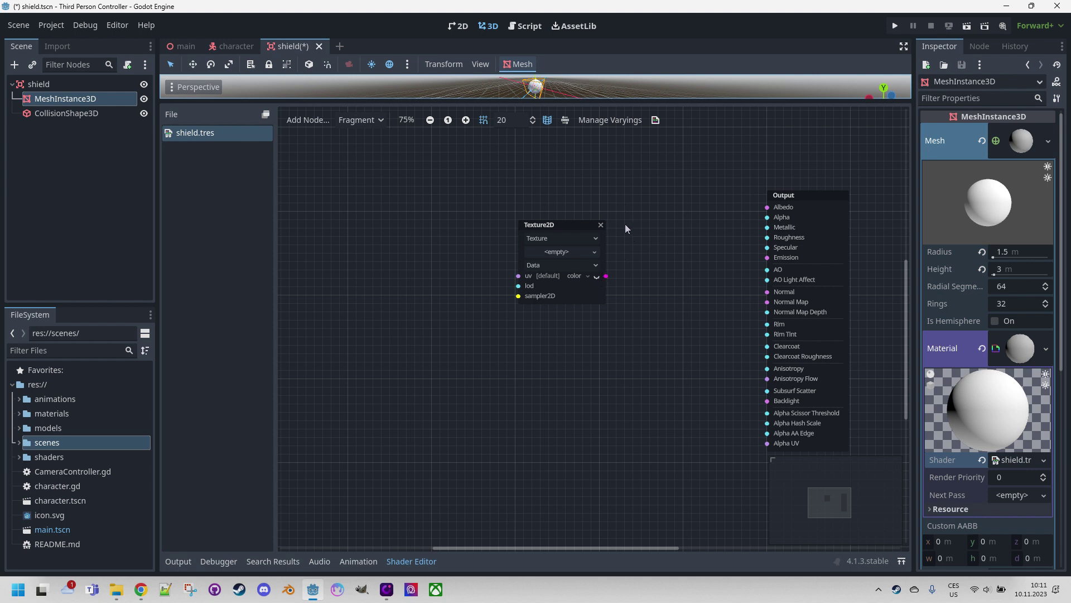
Step: Give the Texture2D node a new seamless NoiseTexture2D sized 2048 × 2048
{"action": "scroll", "coordinate": [591, 252], "scroll_direction": "up", "scroll_amount": 2}
{"action": "left_click", "coordinate": [560, 254]}
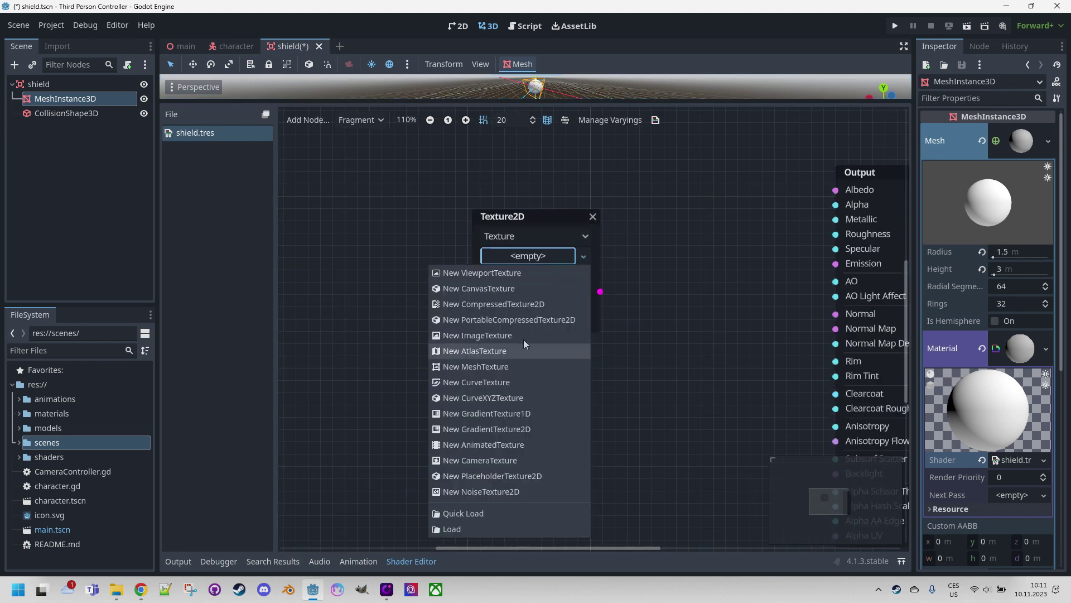
{"action": "left_click", "coordinate": [514, 491]}
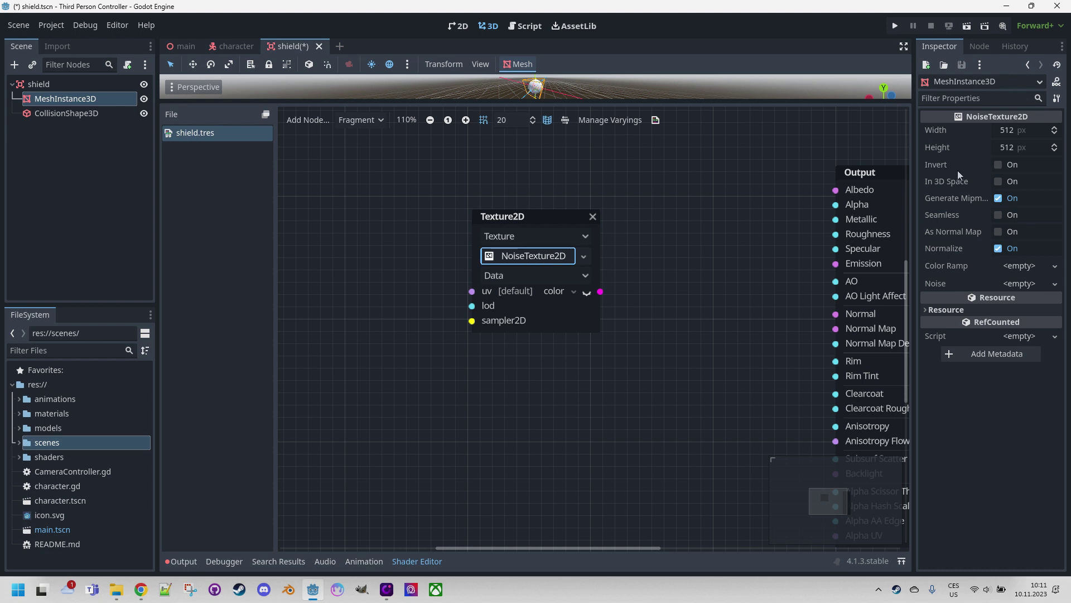
{"action": "left_click", "coordinate": [1016, 131]}
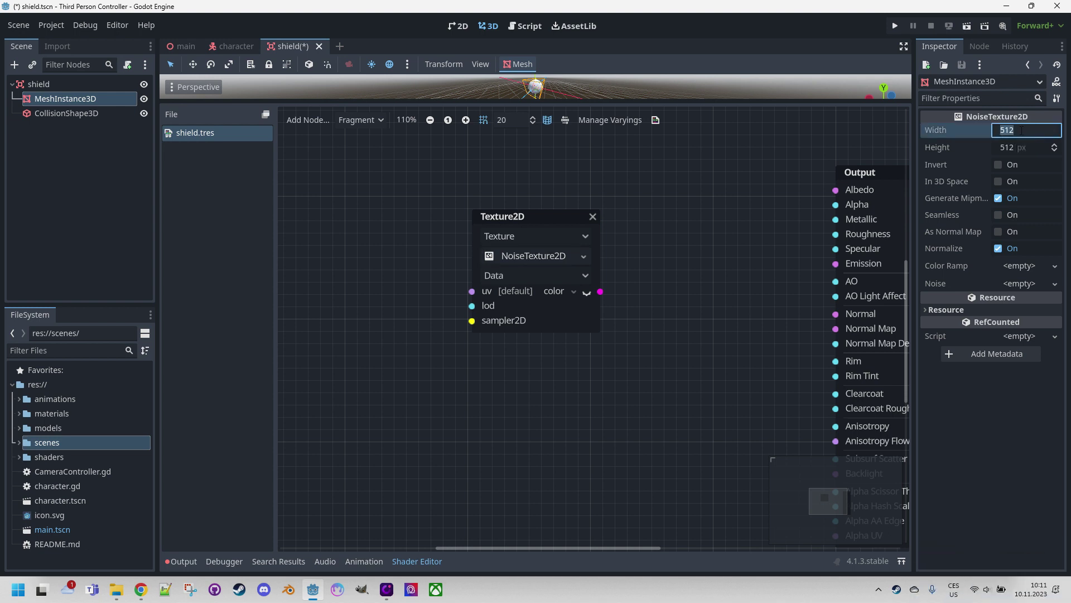
{"action": "type", "text": "2048"}
{"action": "key", "text": "Tab"}
{"action": "type", "text": "20"}
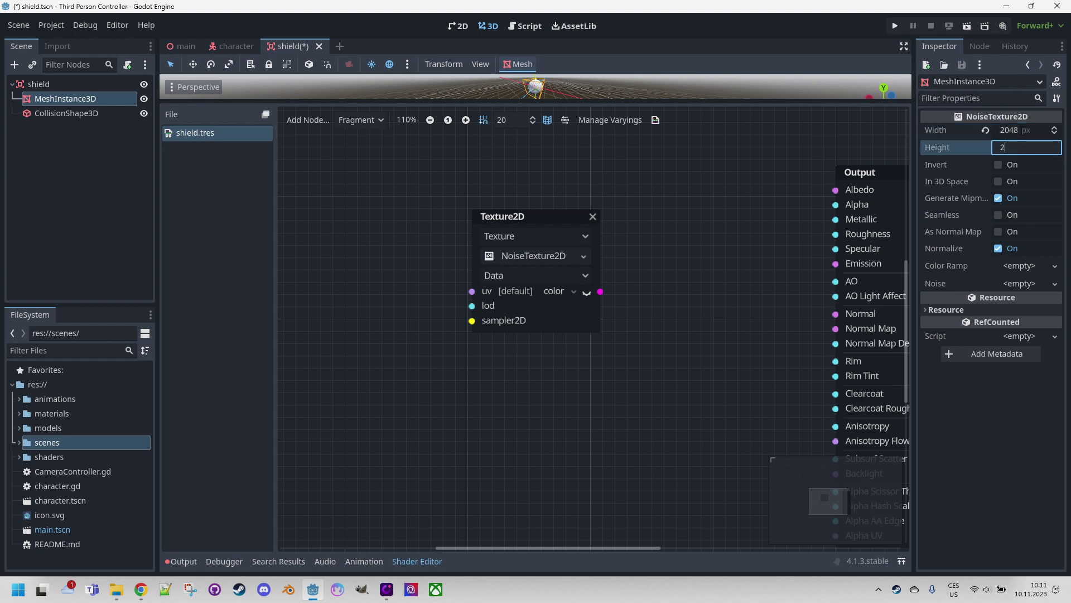
{"action": "type", "text": "48"}
{"action": "key", "text": "Tab"}
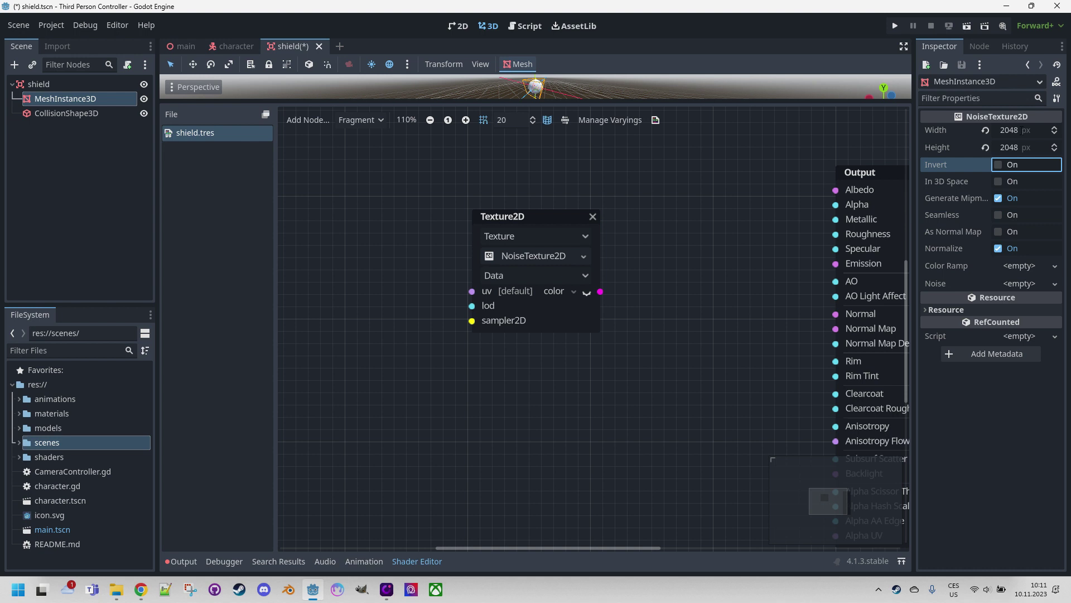
{"action": "left_click", "coordinate": [997, 214]}
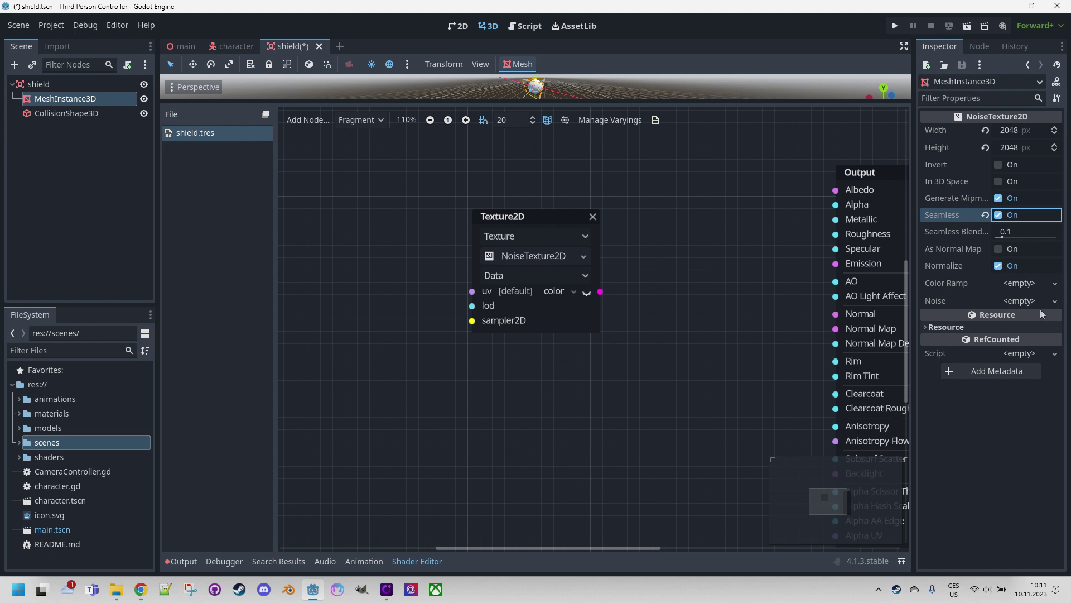
Step: Give the noise texture a new FastNoiseLite generator and expand its settings
{"action": "left_click", "coordinate": [1017, 300]}
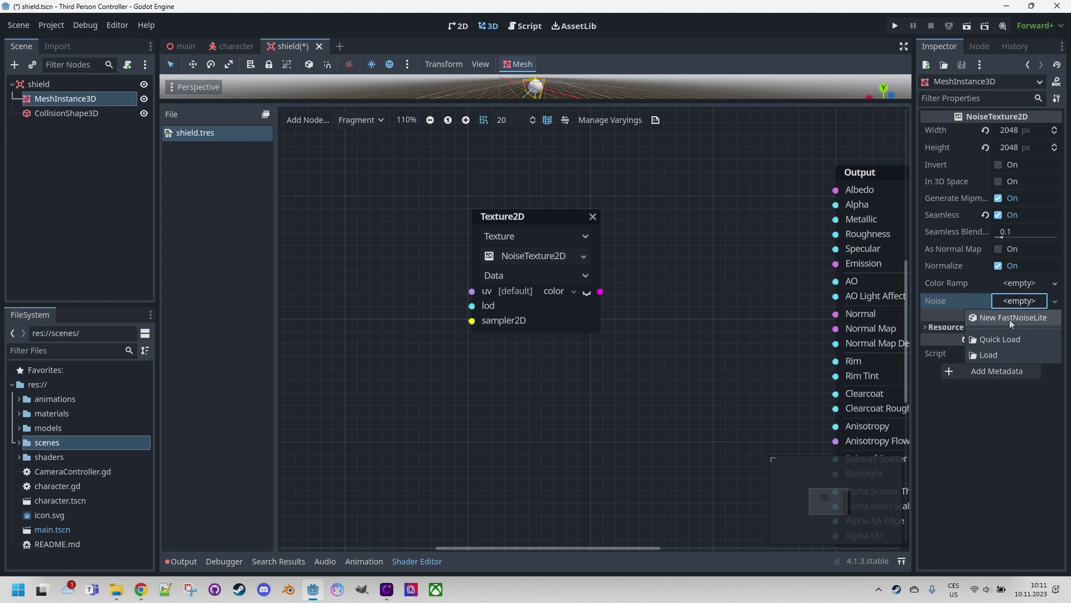
{"action": "left_click", "coordinate": [1009, 319]}
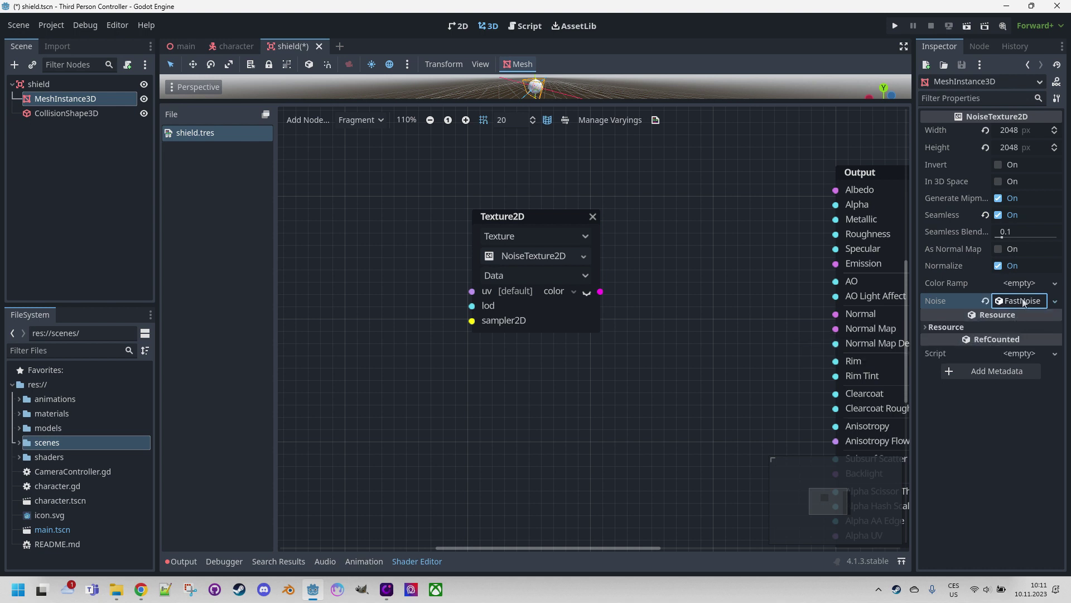
{"action": "left_click", "coordinate": [1021, 301]}
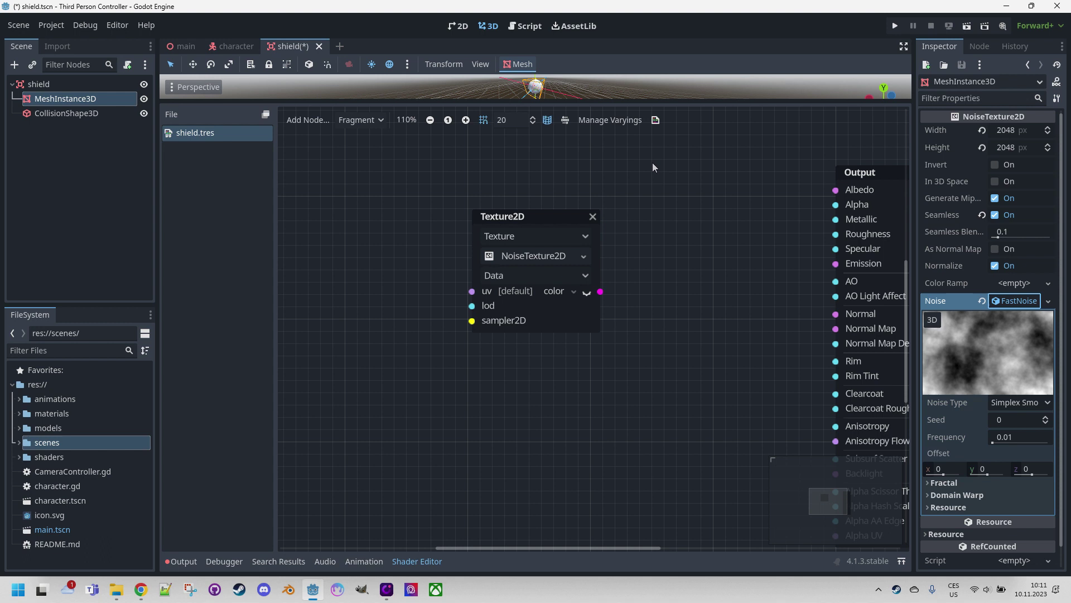
Step: Connect the Texture2D color output to the Output node's Albedo input
{"action": "left_click_drag", "start_coordinate": [553, 100], "coordinate": [553, 270]}
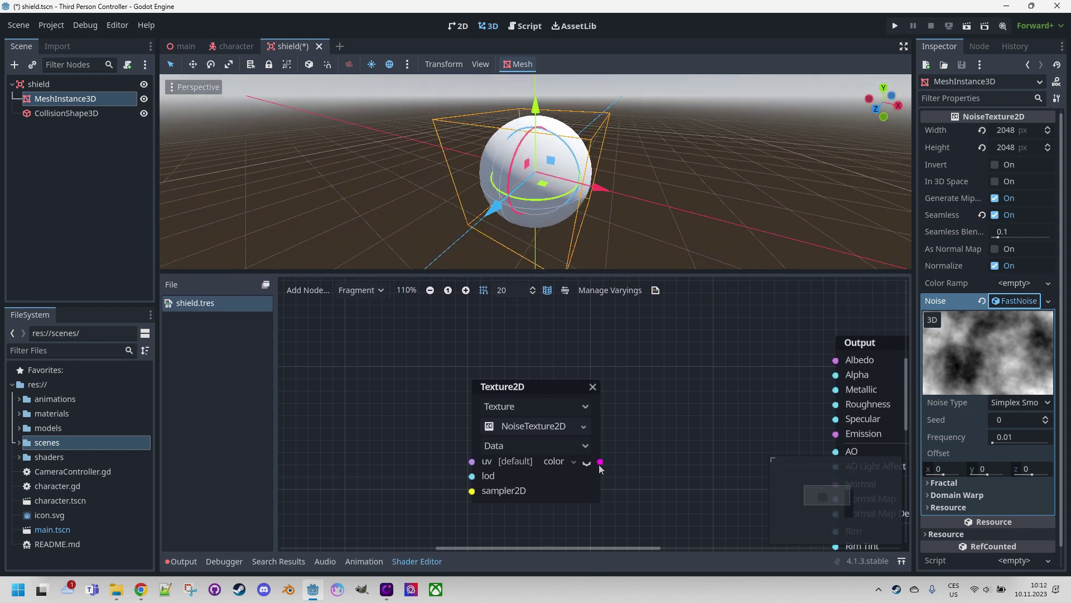
{"action": "left_click_drag", "start_coordinate": [600, 461], "coordinate": [835, 361]}
{"action": "scroll", "coordinate": [564, 145], "scroll_direction": "up", "scroll_amount": 5}
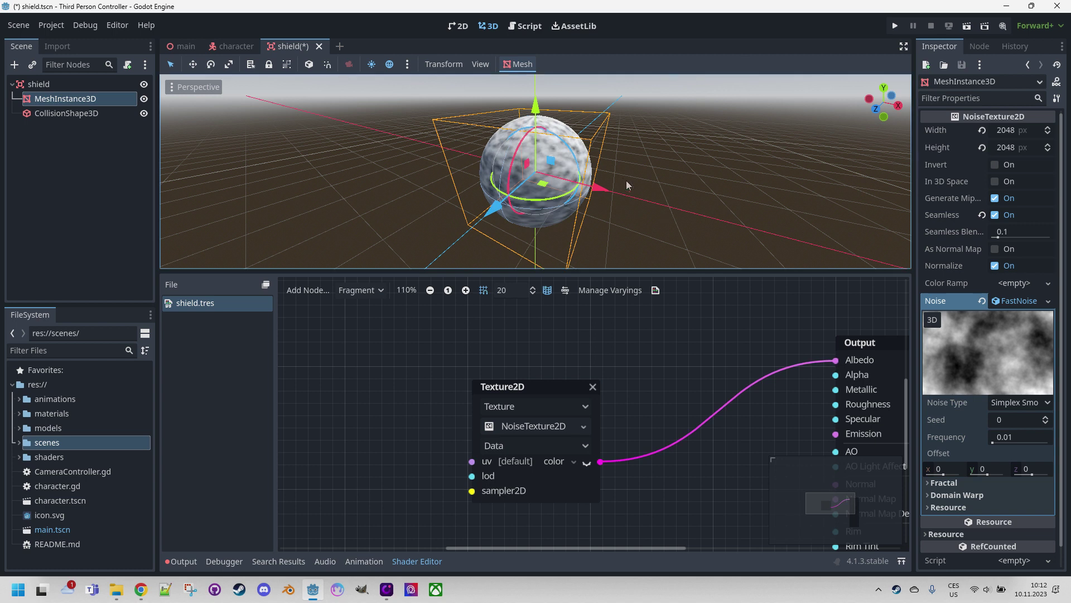
{"action": "scroll", "coordinate": [564, 145], "scroll_direction": "down", "scroll_amount": 2}
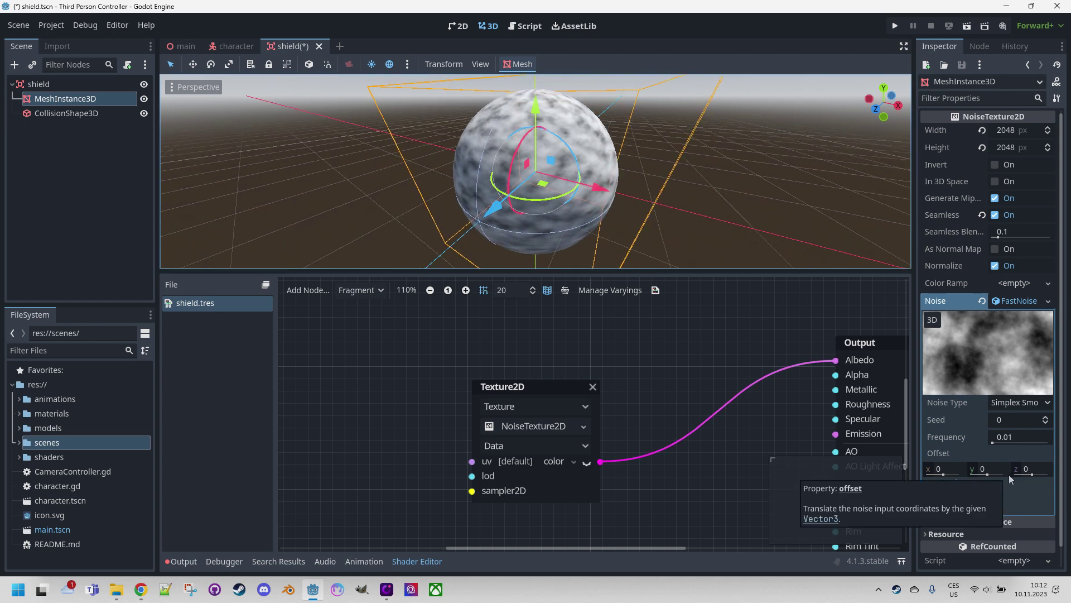
Step: Set the FastNoiseLite noise type to Cellular and its fractal type to None
{"action": "left_click", "coordinate": [1029, 402]}
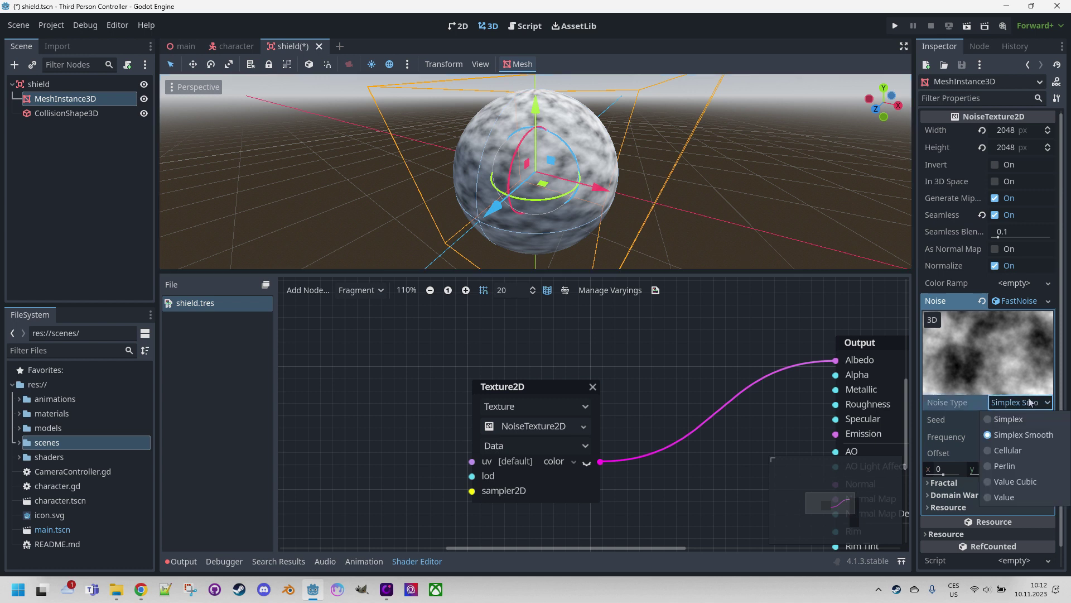
{"action": "left_click", "coordinate": [1009, 450]}
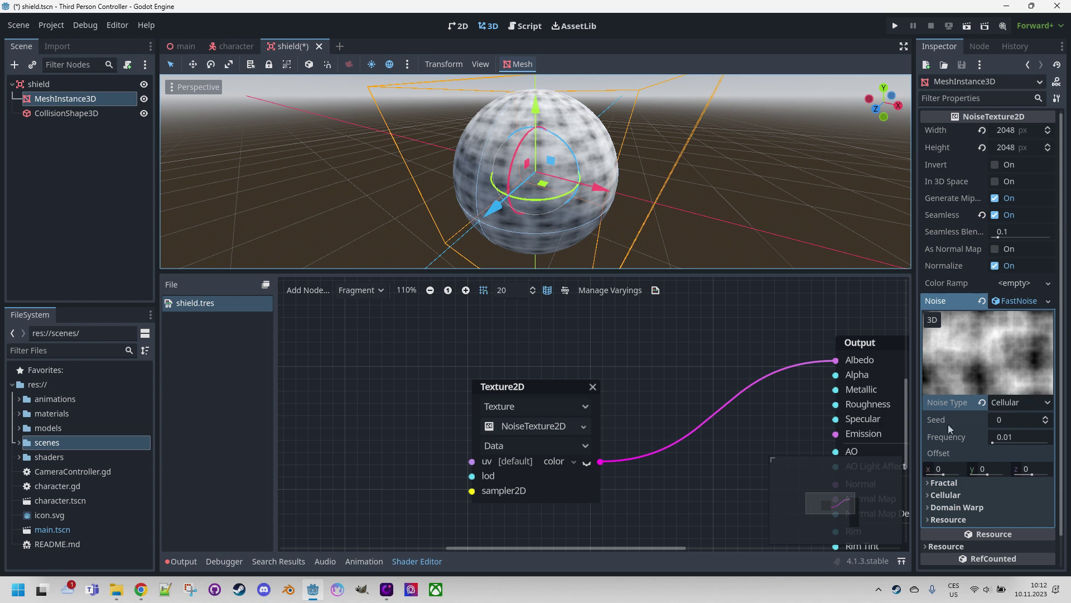
{"action": "left_click", "coordinate": [929, 484]}
{"action": "scroll", "coordinate": [929, 485], "scroll_direction": "down", "scroll_amount": 3}
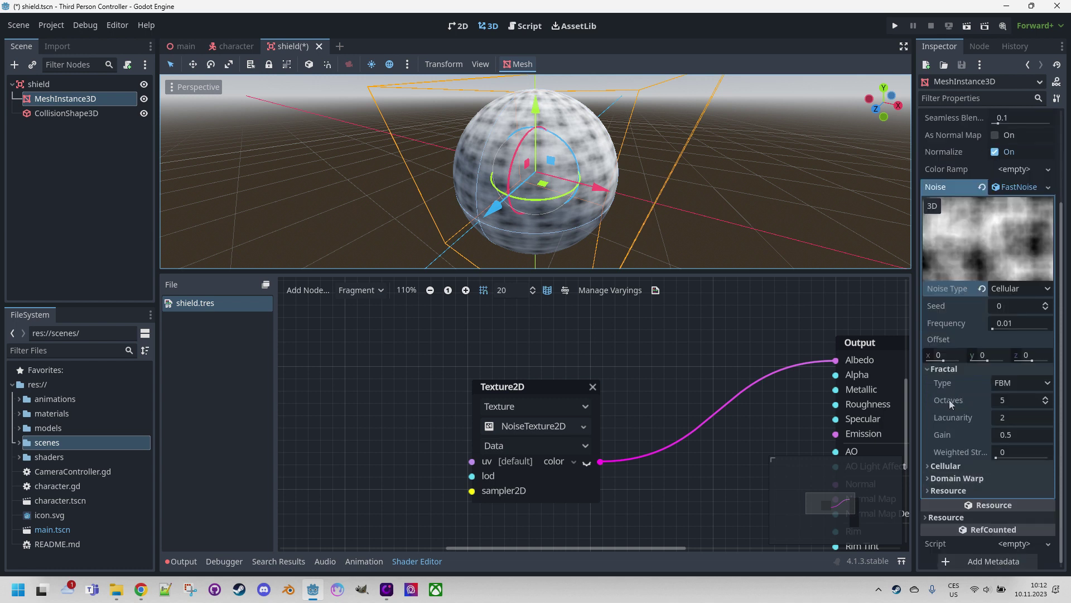
{"action": "left_click", "coordinate": [1019, 383]}
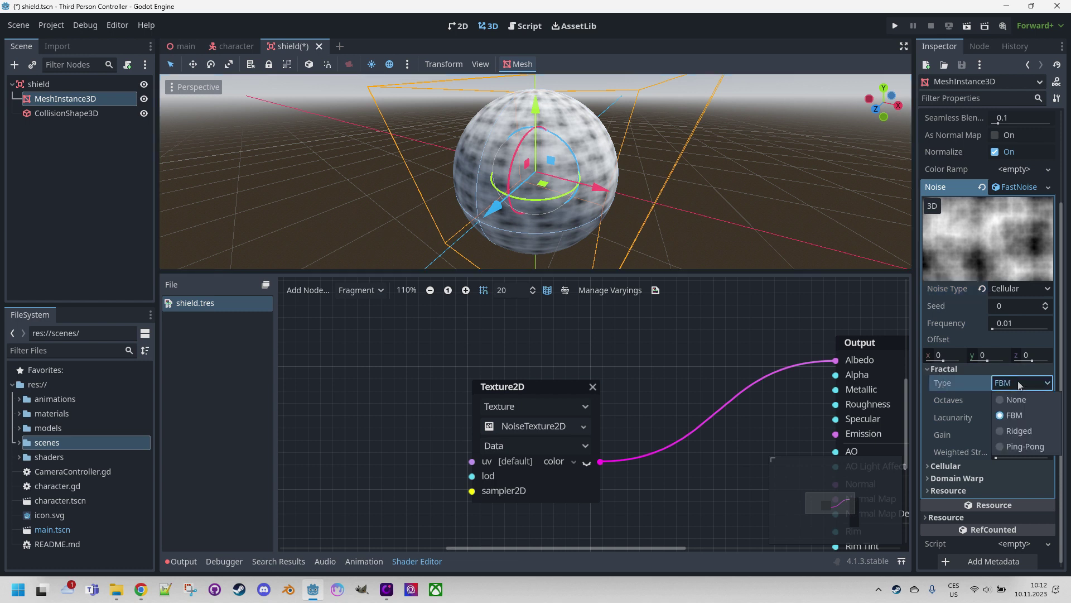
{"action": "left_click", "coordinate": [1018, 399]}
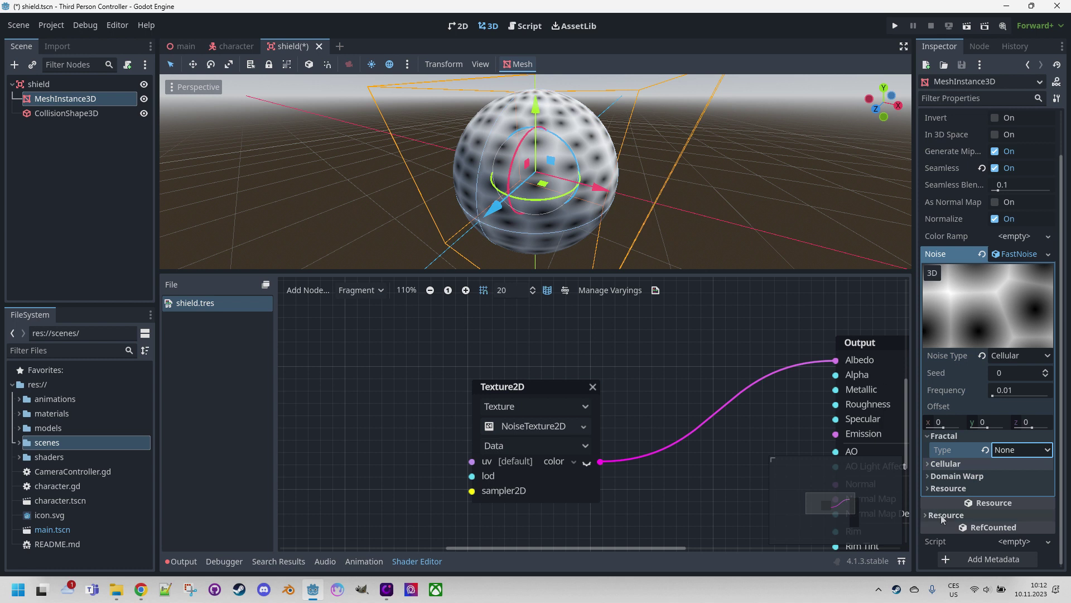
Step: Set the cellular distance function to Euclidean Squared and the jitter to 0.75
{"action": "left_click", "coordinate": [931, 464]}
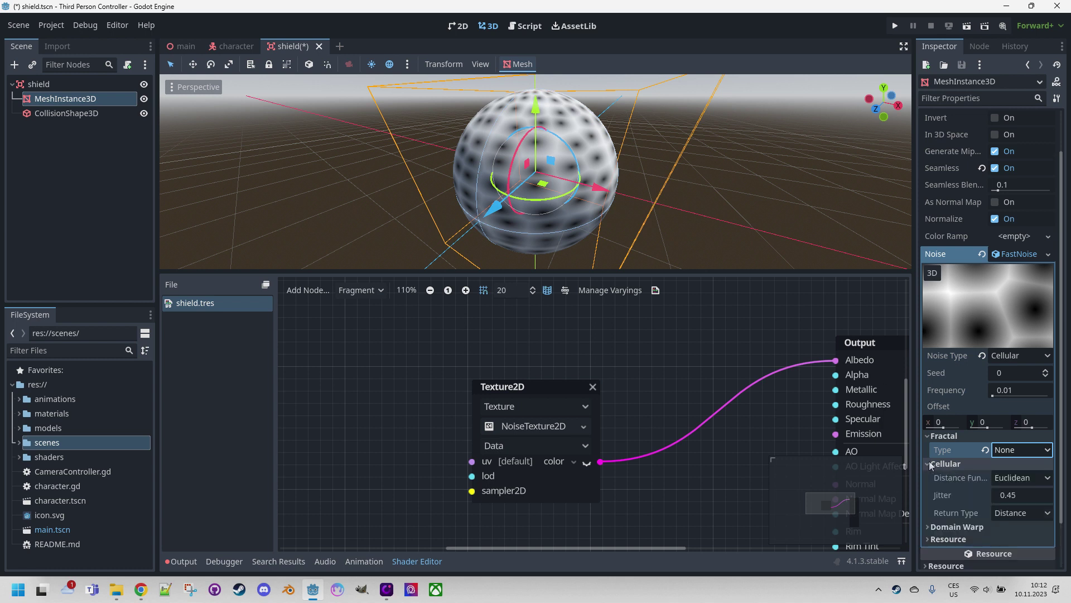
{"action": "left_click", "coordinate": [1015, 478]}
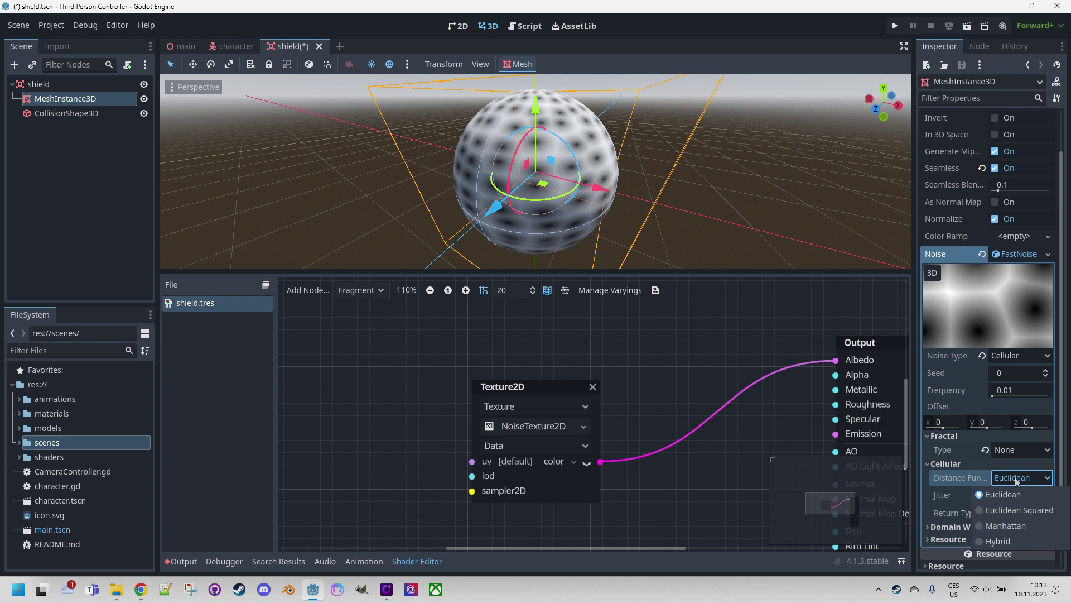
{"action": "left_click", "coordinate": [1010, 511]}
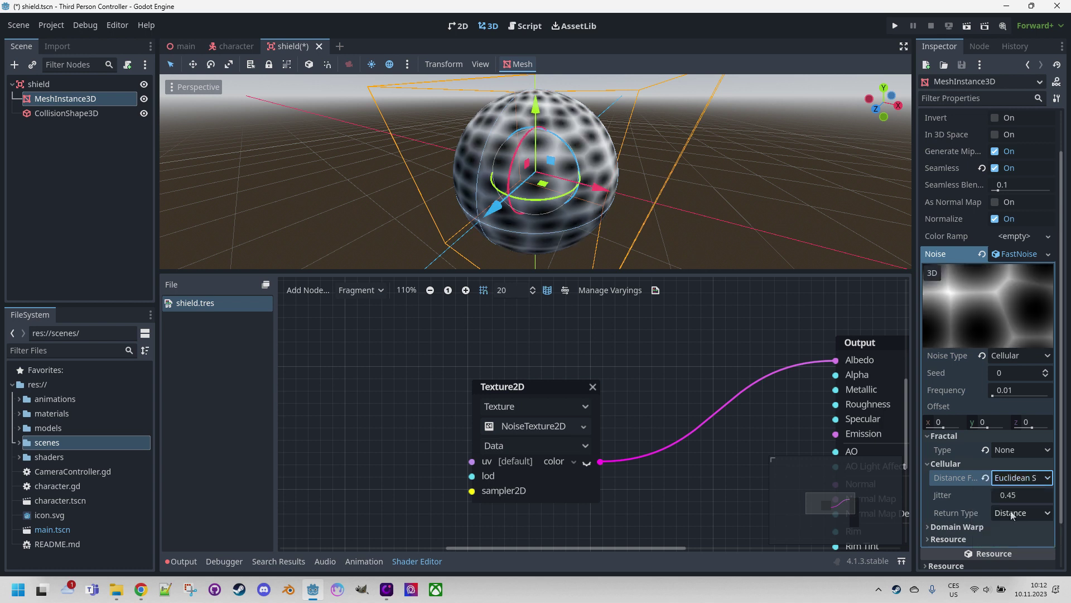
{"action": "left_click", "coordinate": [1017, 498]}
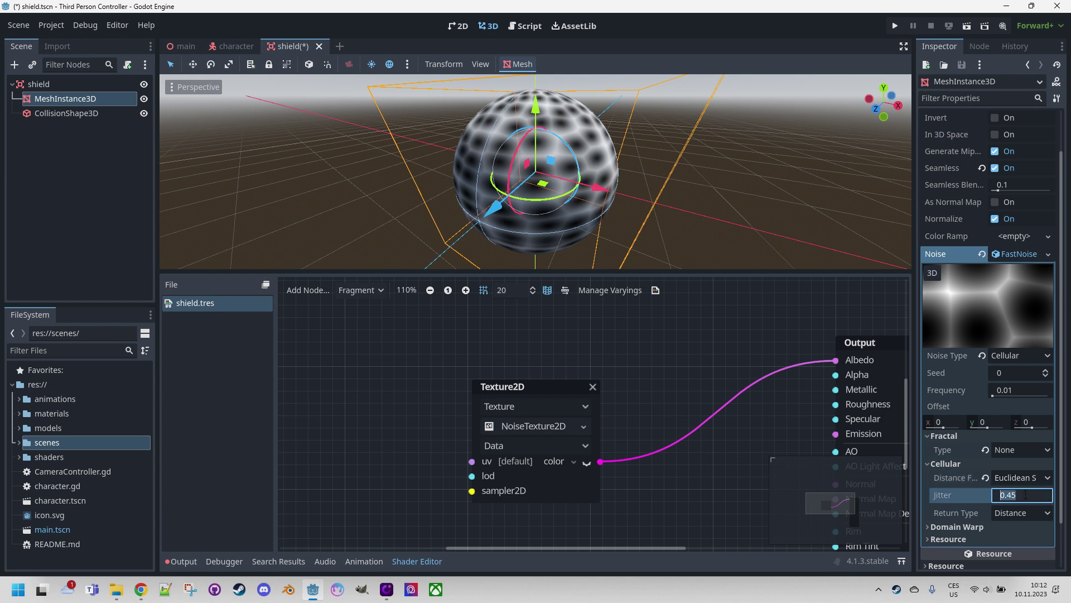
{"action": "left_click", "coordinate": [994, 499]}
{"action": "key", "text": "BackSpace"}
{"action": "type", "text": "7"}
{"action": "key", "text": "Return"}
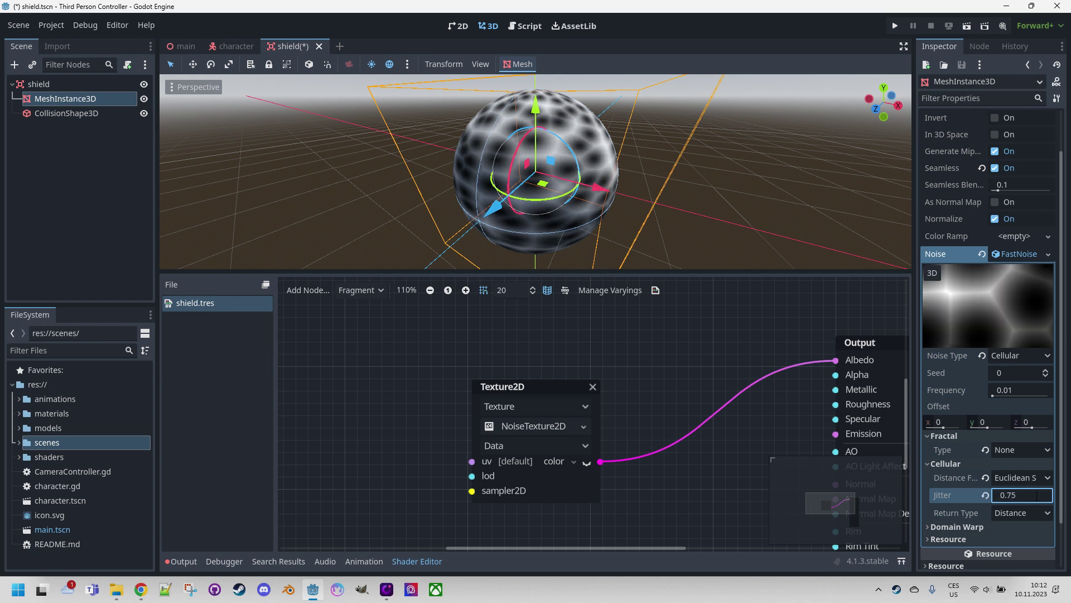
{"action": "scroll", "coordinate": [675, 187], "scroll_direction": "up", "scroll_amount": 2}
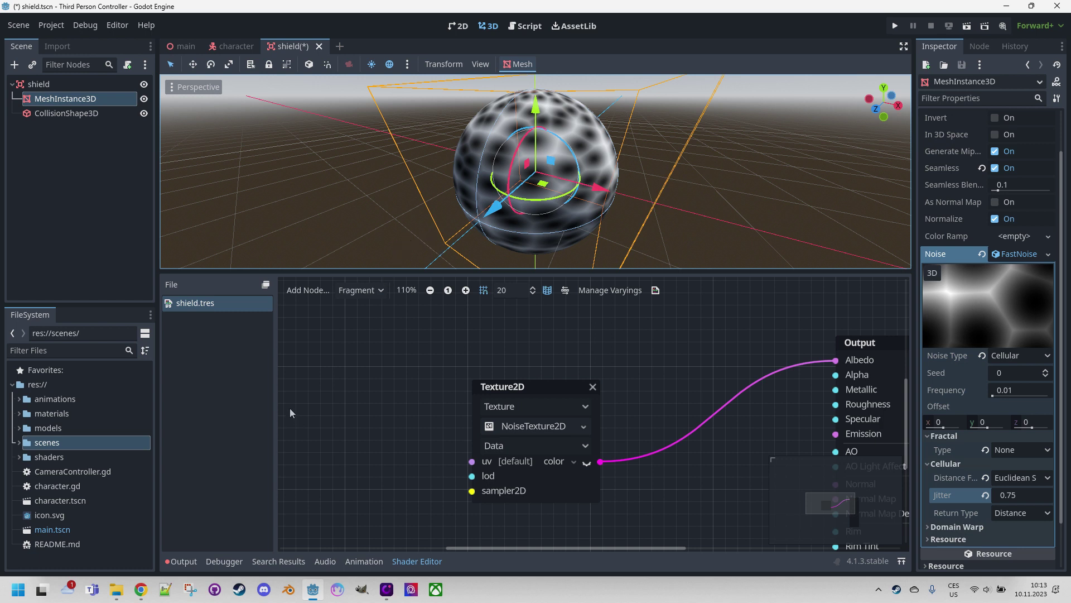
Step: Add a Panning UVFunc node and connect its uv output to the Texture2D uv input
{"action": "middle_click_drag", "start_coordinate": [353, 397], "coordinate": [490, 361]}
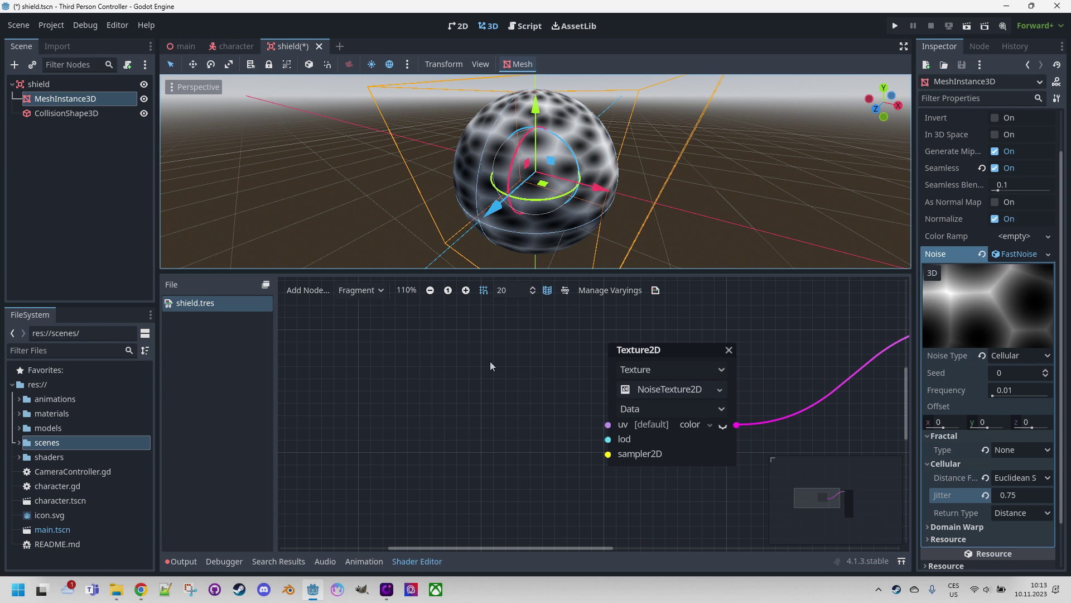
{"action": "right_click", "coordinate": [449, 353]}
{"action": "type", "text": "uvfunc"}
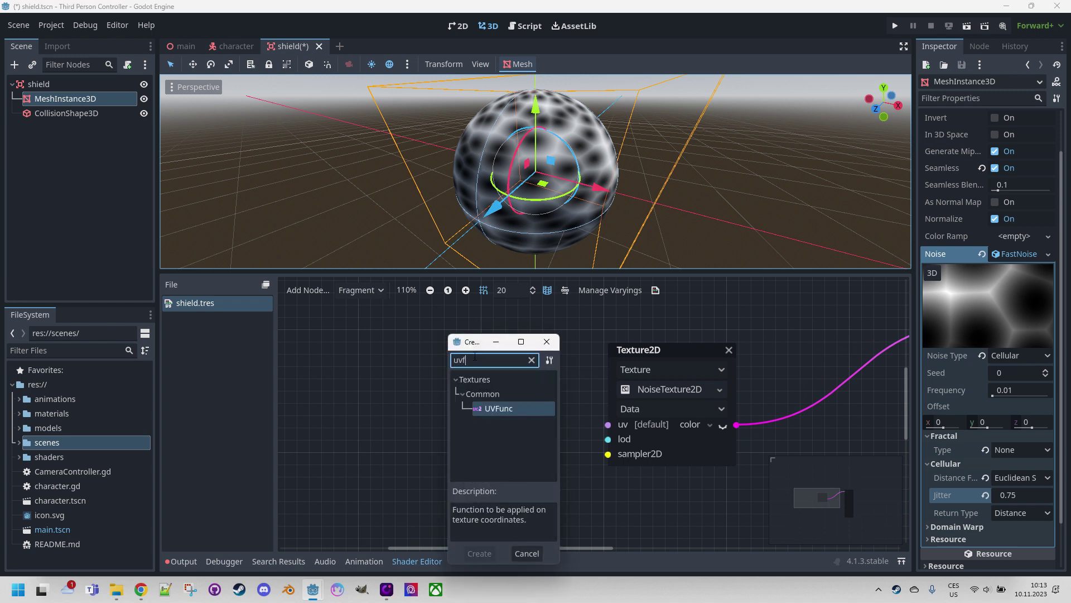
{"action": "key", "text": "Return"}
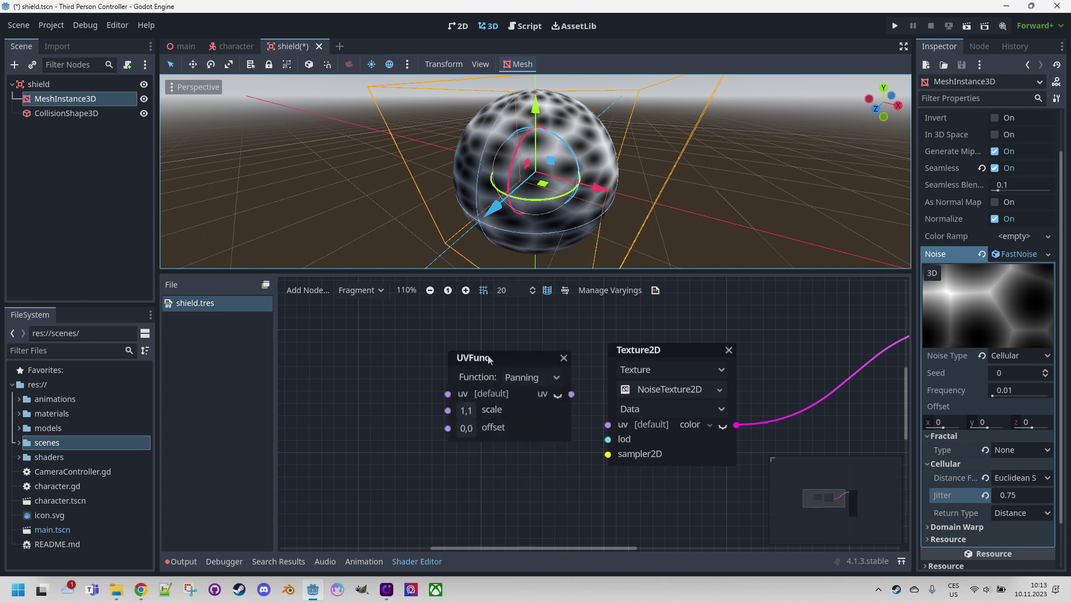
{"action": "left_click_drag", "start_coordinate": [520, 356], "coordinate": [504, 335]}
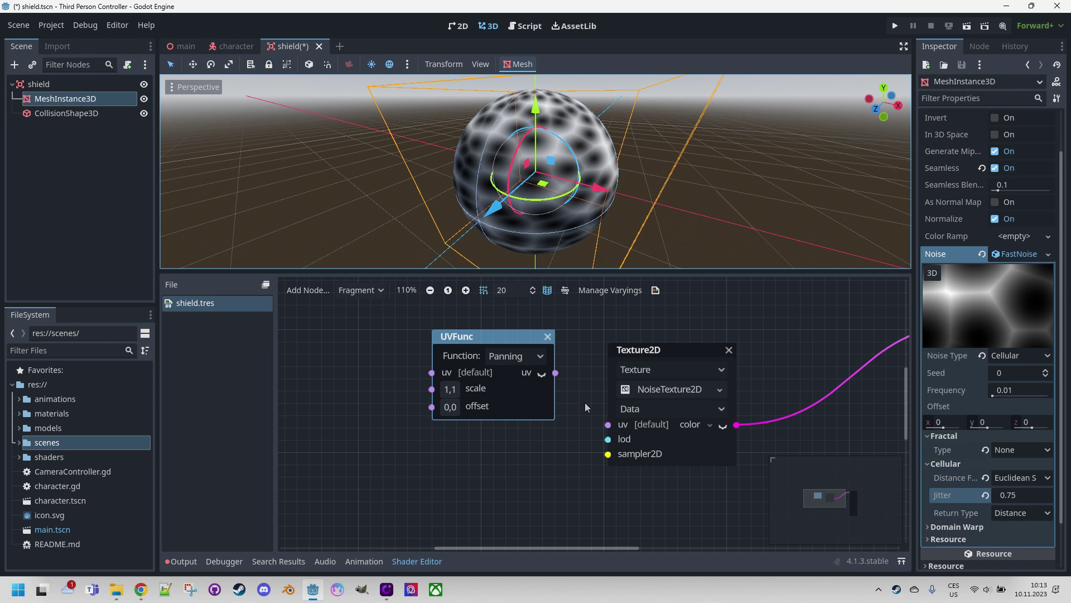
{"action": "left_click_drag", "start_coordinate": [556, 372], "coordinate": [600, 428]}
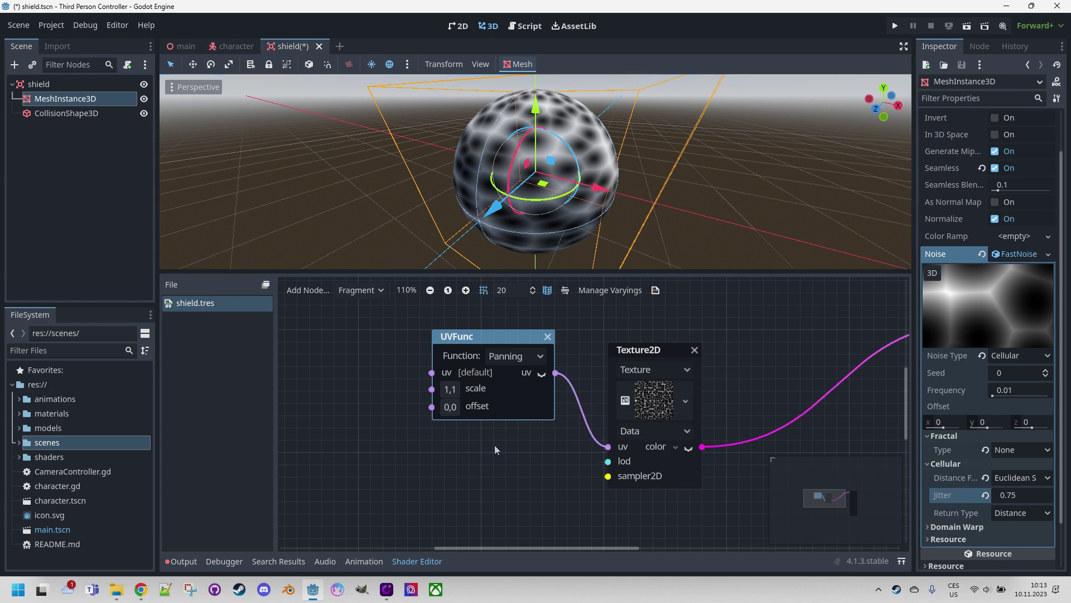
{"action": "middle_click_drag", "start_coordinate": [364, 406], "coordinate": [504, 421]}
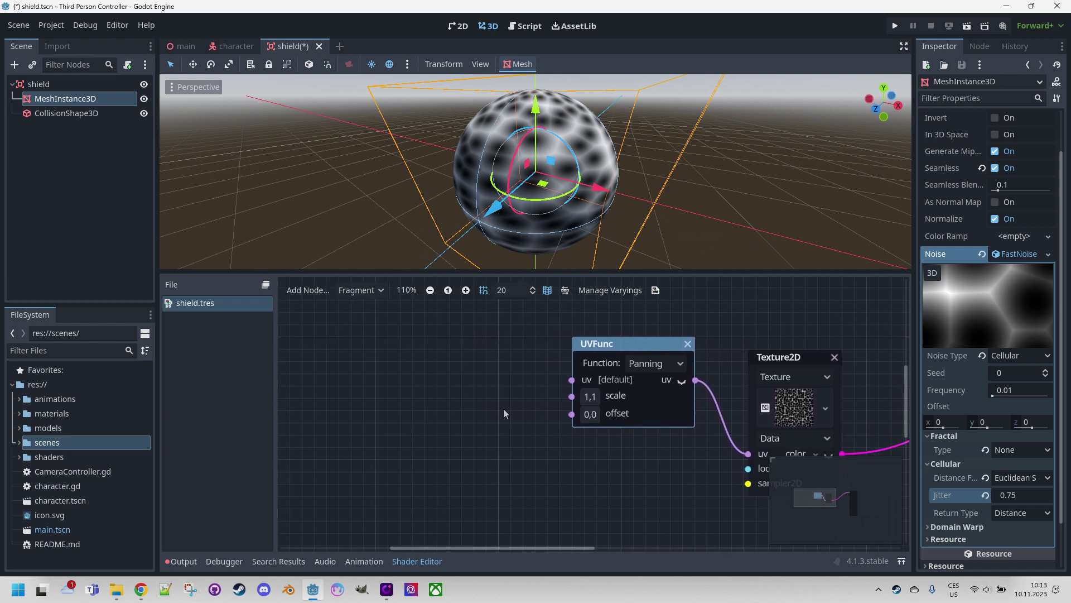
{"action": "scroll", "coordinate": [503, 409], "scroll_direction": "up", "scroll_amount": 1}
{"action": "scroll", "coordinate": [351, 346], "scroll_direction": "down", "scroll_amount": 2}
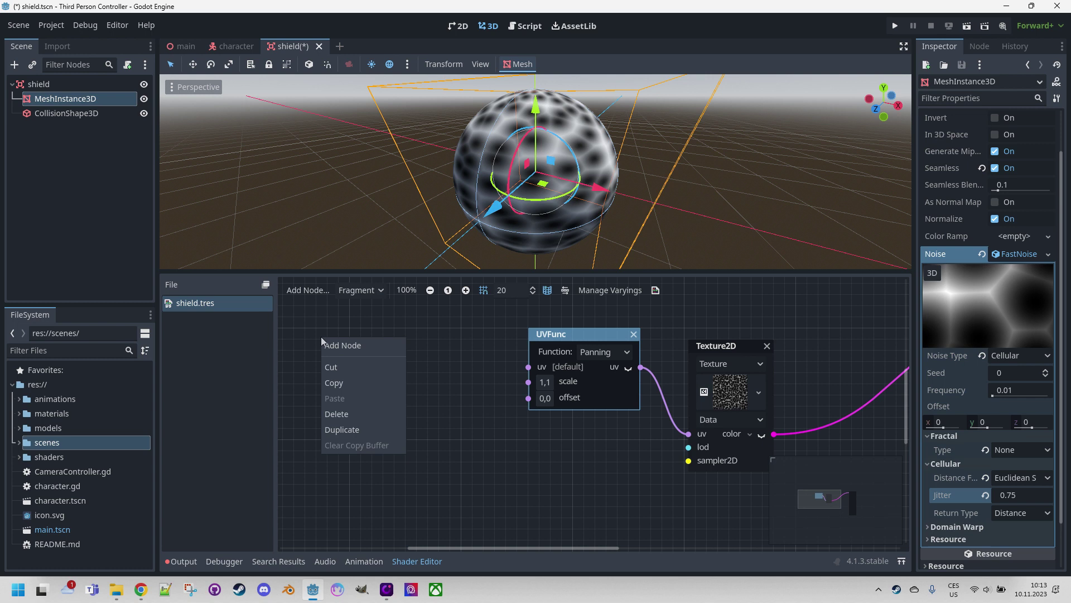
Step: Add an Input node set to time to the shield shader graph
{"action": "left_click", "coordinate": [335, 345]}
{"action": "type", "text": "time"}
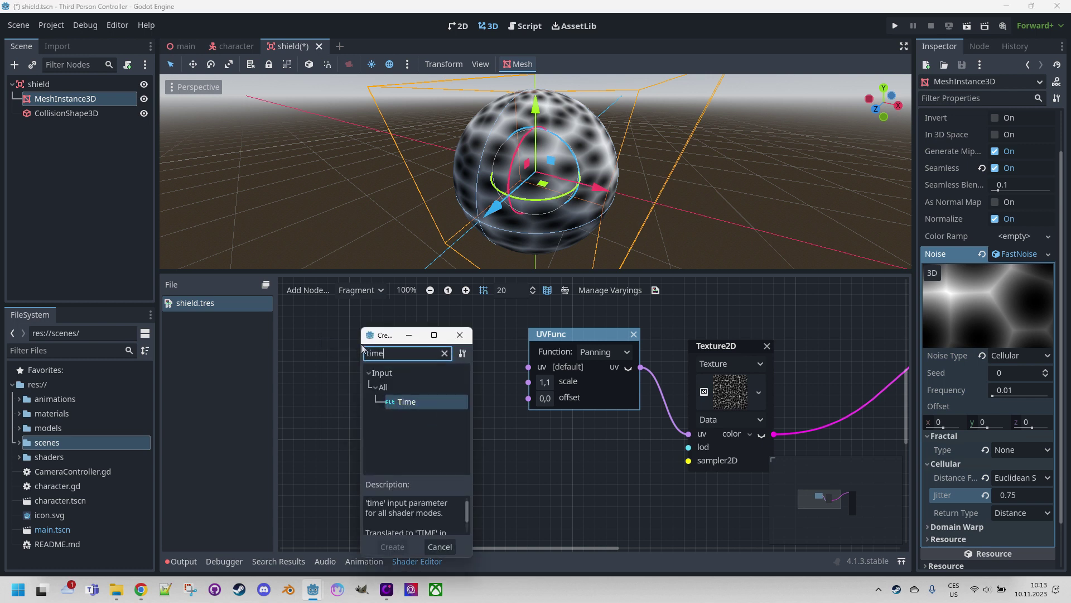
{"action": "key", "text": "Return"}
{"action": "left_click_drag", "start_coordinate": [408, 352], "coordinate": [361, 329]}
Step: Add a FloatParameter named speed with its default value enabled and set to 0.2
{"action": "right_click", "coordinate": [321, 385]}
{"action": "left_click", "coordinate": [344, 389]}
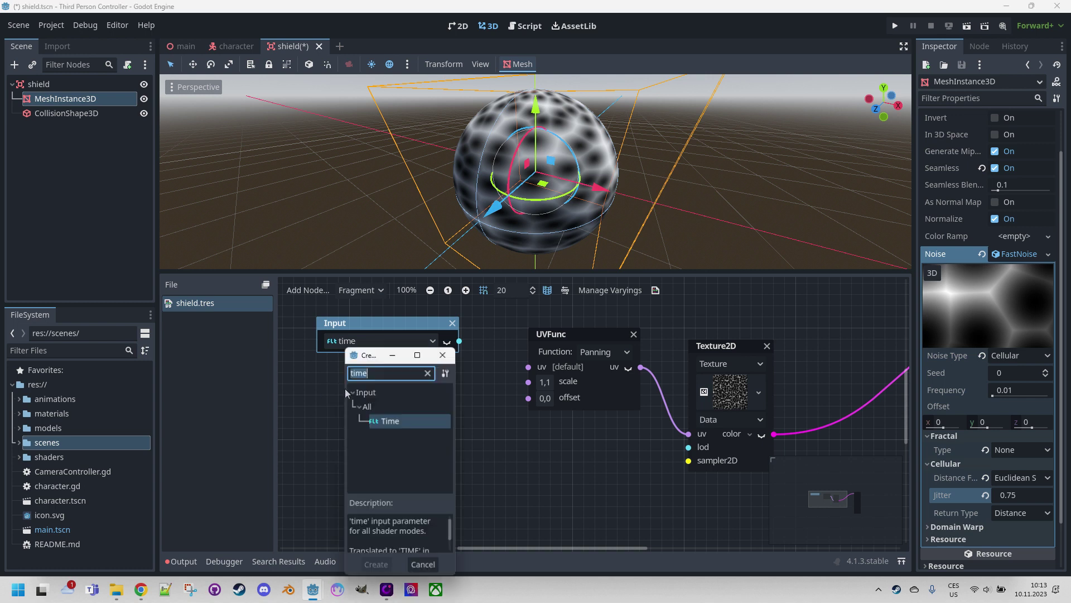
{"action": "type", "text": "floatparameter"}
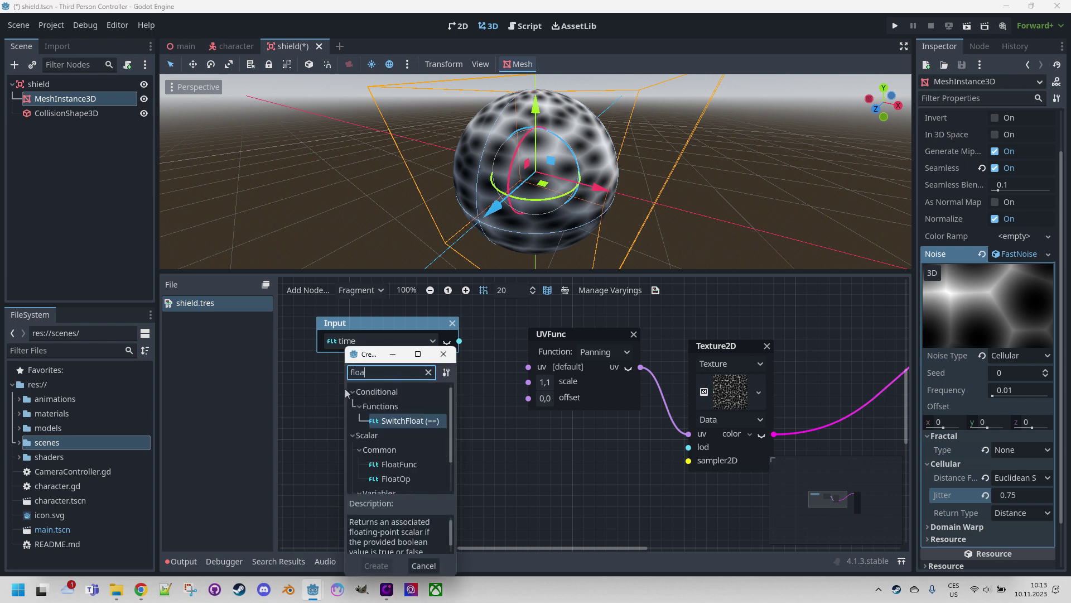
{"action": "key", "text": "Return"}
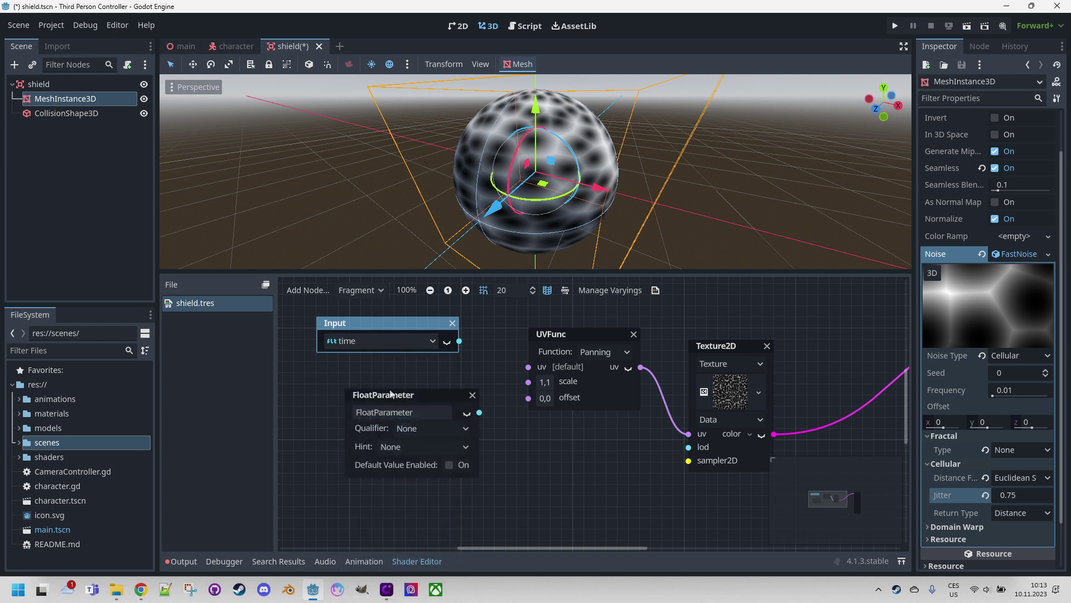
{"action": "left_click_drag", "start_coordinate": [397, 390], "coordinate": [357, 385]}
{"action": "left_click", "coordinate": [364, 407]}
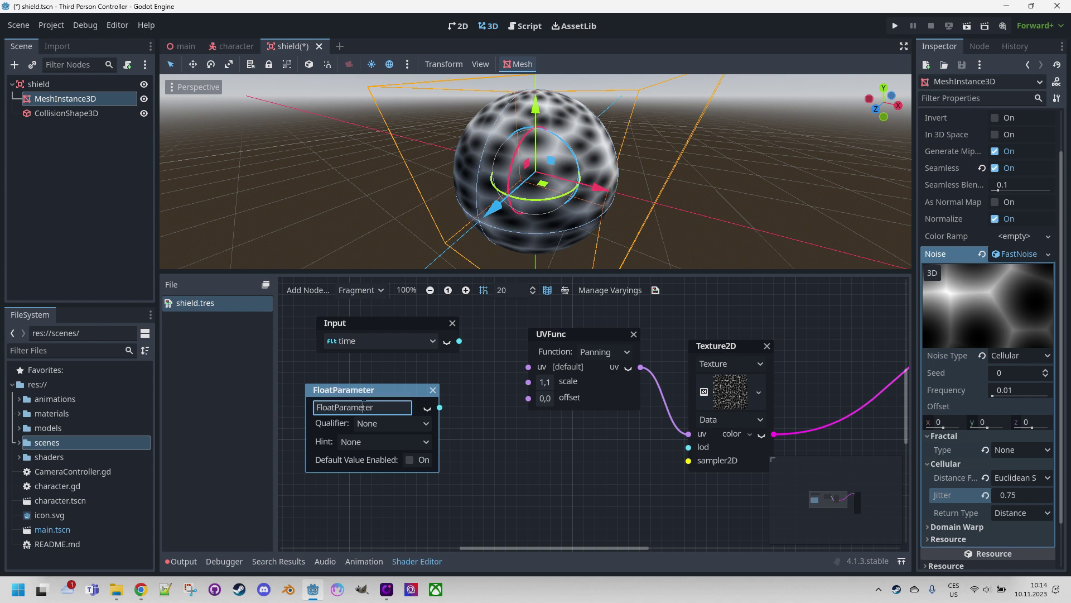
{"action": "double_click", "coordinate": [363, 407]}
{"action": "type", "text": "speed"}
{"action": "key", "text": "Return"}
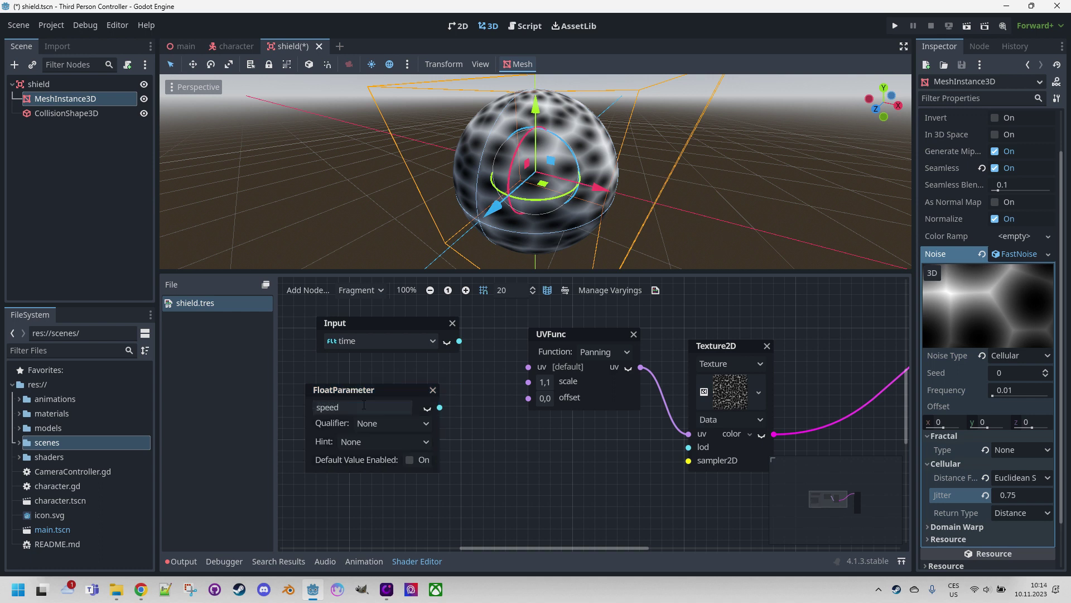
{"action": "left_click", "coordinate": [410, 460]}
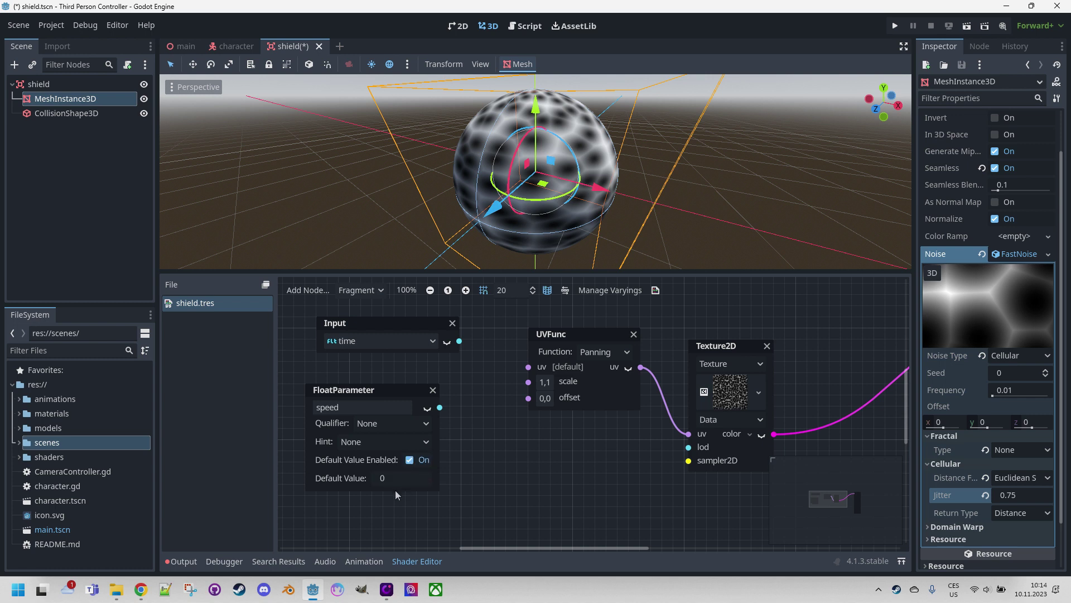
{"action": "type", "text": "0.2"}
{"action": "key", "text": "Return"}
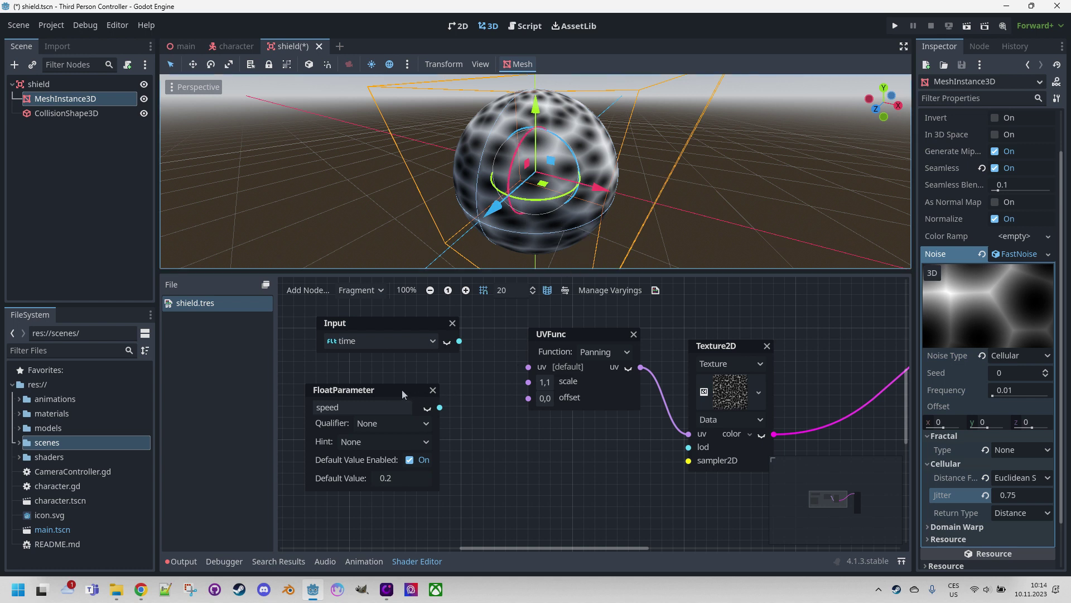
Step: Reposition the time Input and speed parameter nodes further left in the graph
{"action": "left_click_drag", "start_coordinate": [389, 388], "coordinate": [397, 399]}
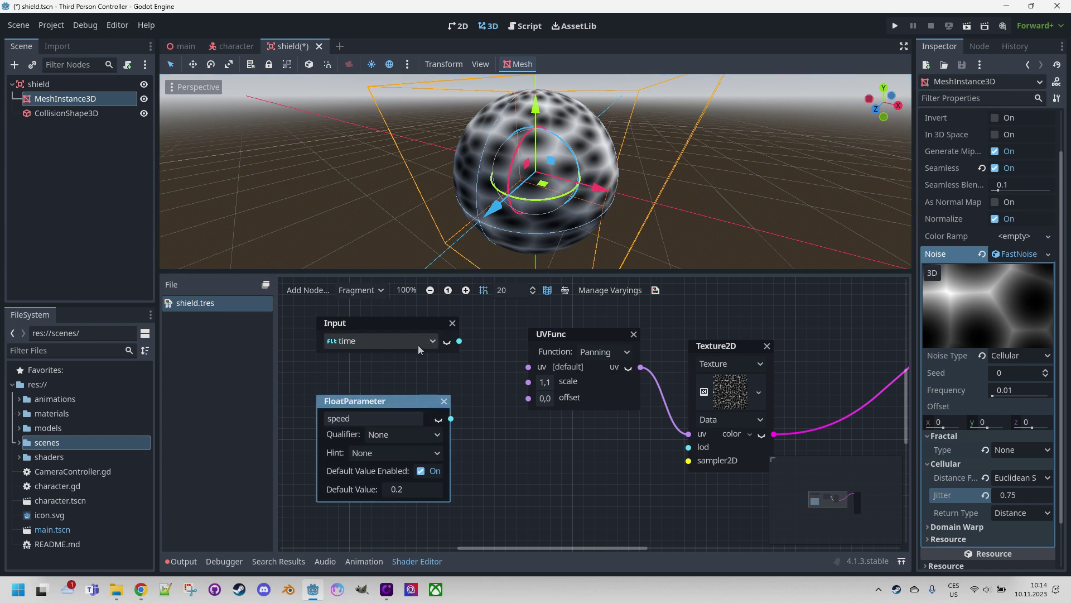
{"action": "scroll", "coordinate": [417, 345], "scroll_direction": "down", "scroll_amount": 3, "text": "ctrl"}
{"action": "left_click_drag", "start_coordinate": [343, 317], "coordinate": [436, 465]}
{"action": "left_click_drag", "start_coordinate": [410, 329], "coordinate": [359, 326]}
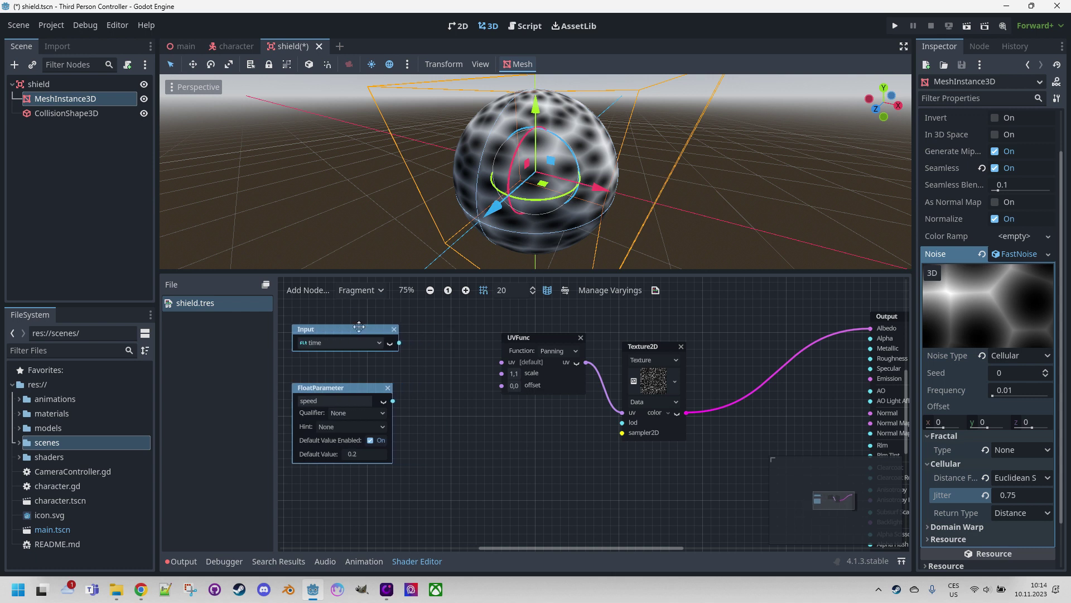
{"action": "left_click", "coordinate": [410, 362]}
Step: Add a Multiply FloatOp of time and speed, feeding its result into UVFunc's offset
{"action": "right_click", "coordinate": [413, 365]}
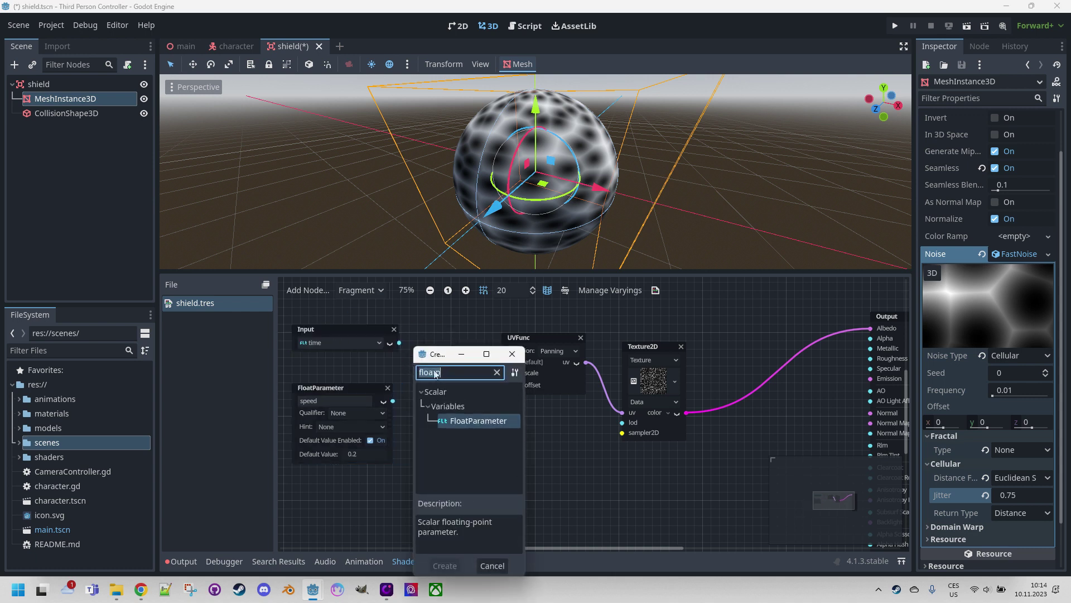
{"action": "left_click", "coordinate": [477, 372]}
{"action": "key", "text": "BackSpace"}
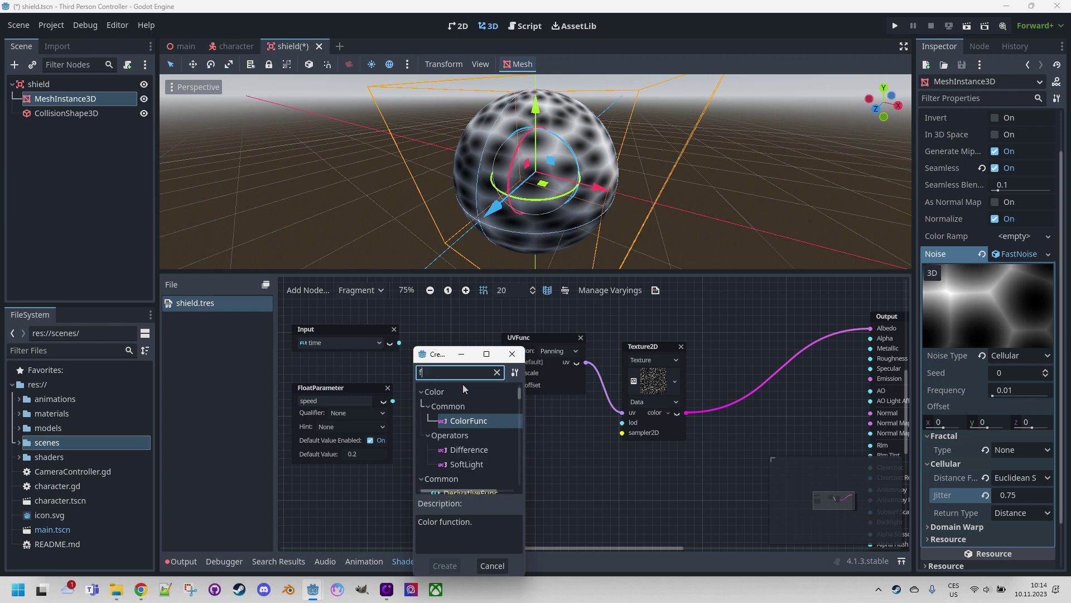
{"action": "type", "text": "op"}
{"action": "key", "text": "Return"}
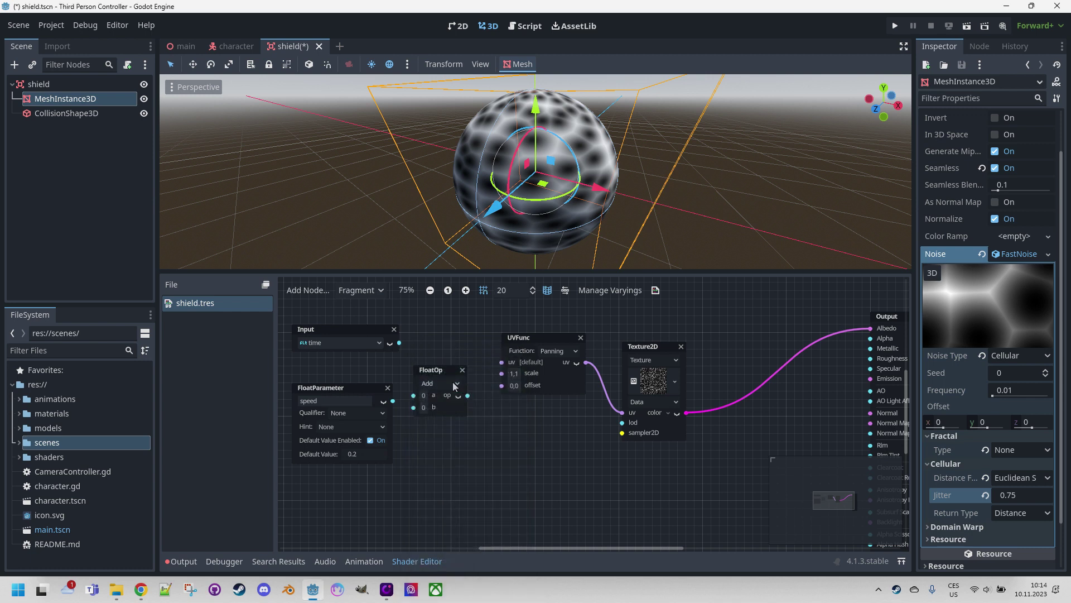
{"action": "left_click", "coordinate": [451, 384]}
{"action": "left_click", "coordinate": [450, 429]}
{"action": "left_click_drag", "start_coordinate": [399, 342], "coordinate": [410, 405]}
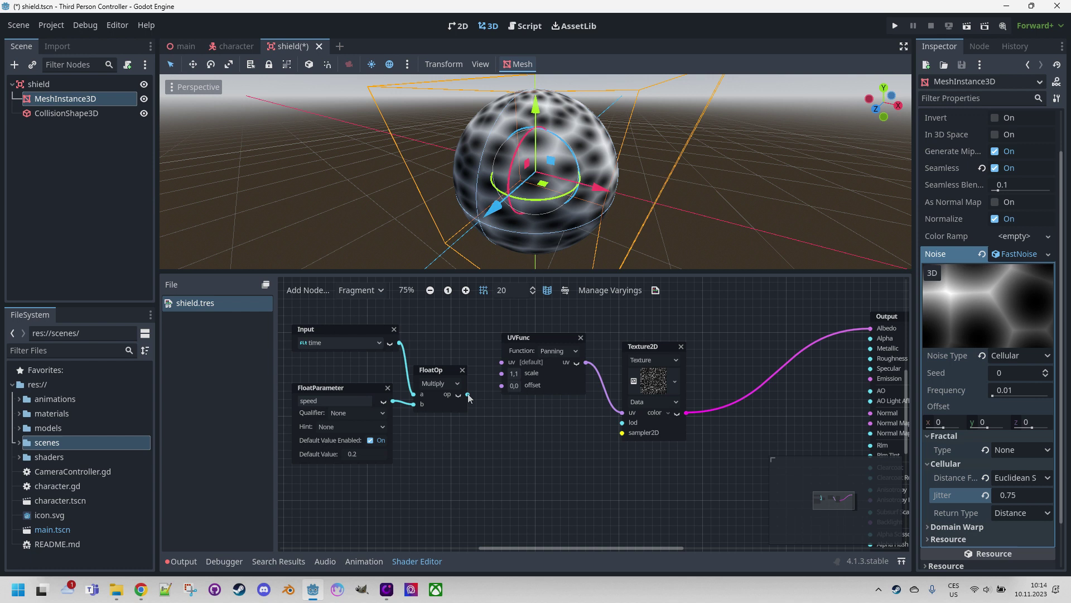
{"action": "left_click_drag", "start_coordinate": [468, 394], "coordinate": [501, 392]}
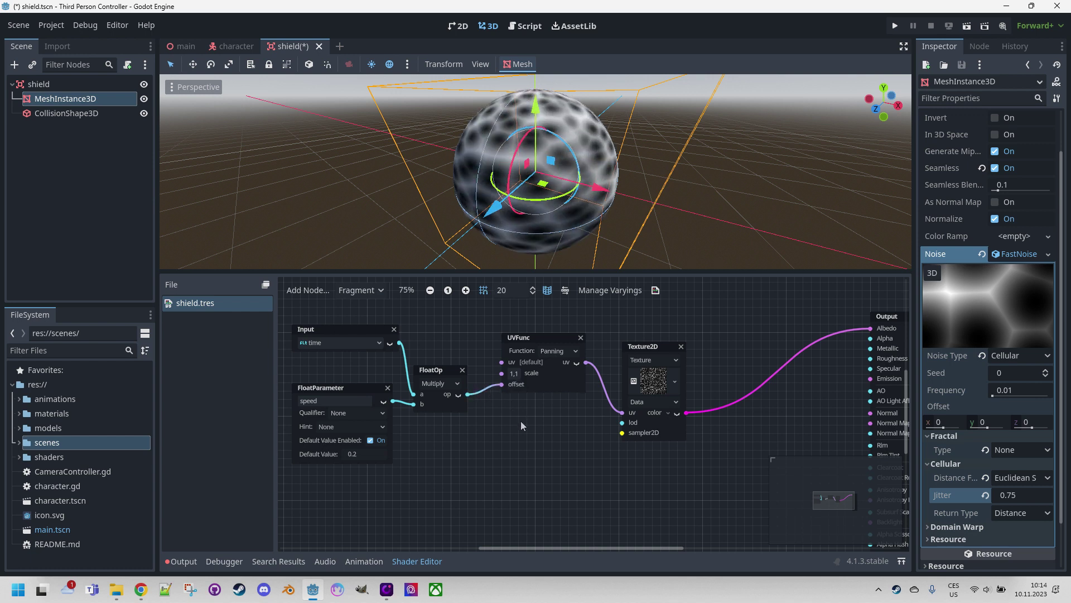
Step: Set the UVFunc node's scale to 0.1, 0.1
{"action": "left_click", "coordinate": [515, 378]}
{"action": "left_click", "coordinate": [531, 393]}
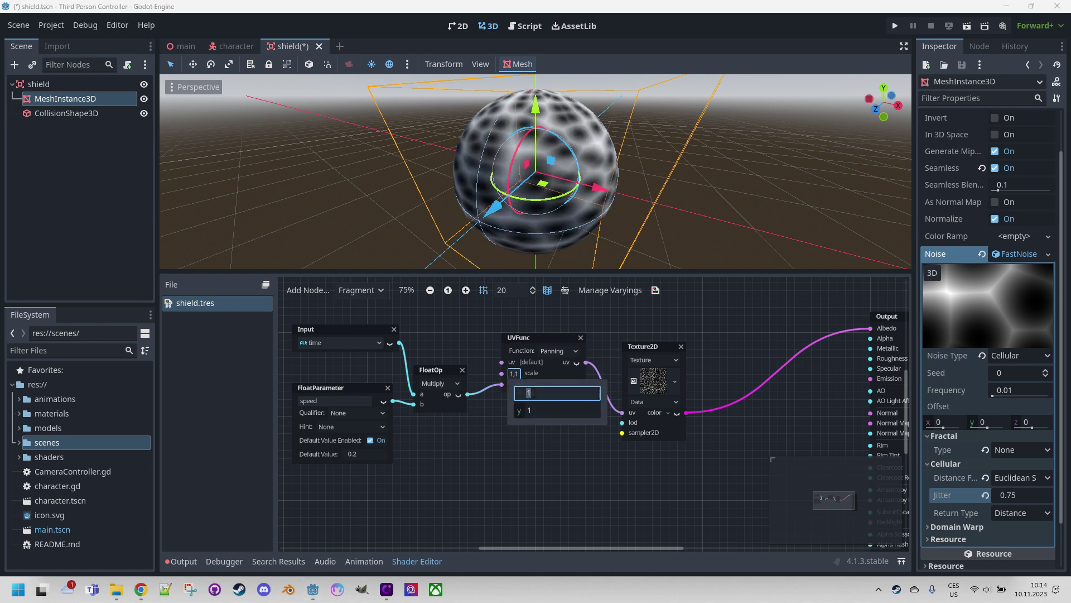
{"action": "type", "text": "0.1"}
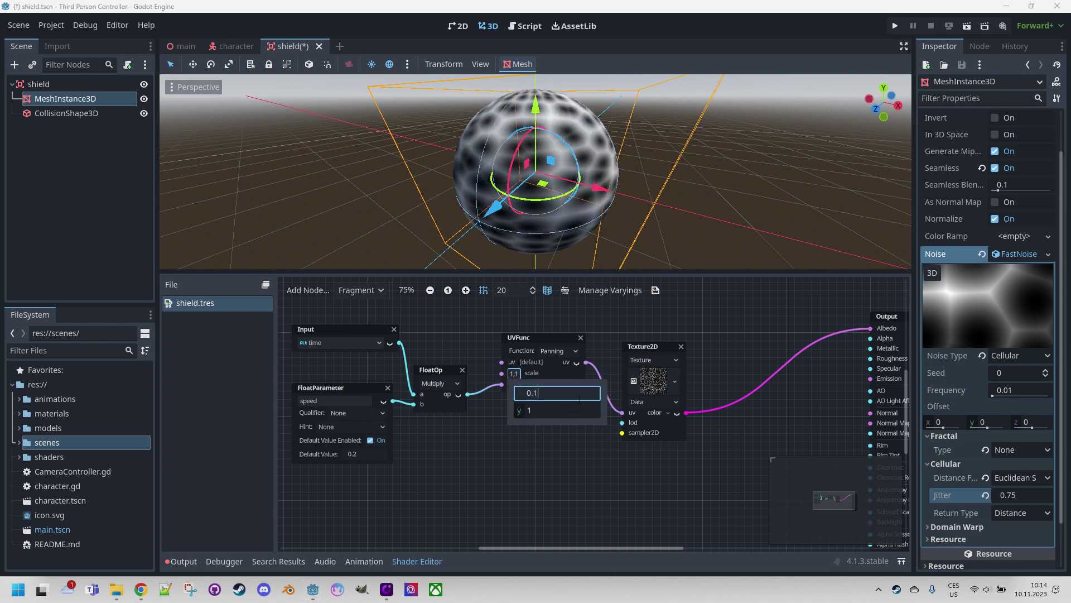
{"action": "key", "text": "Tab"}
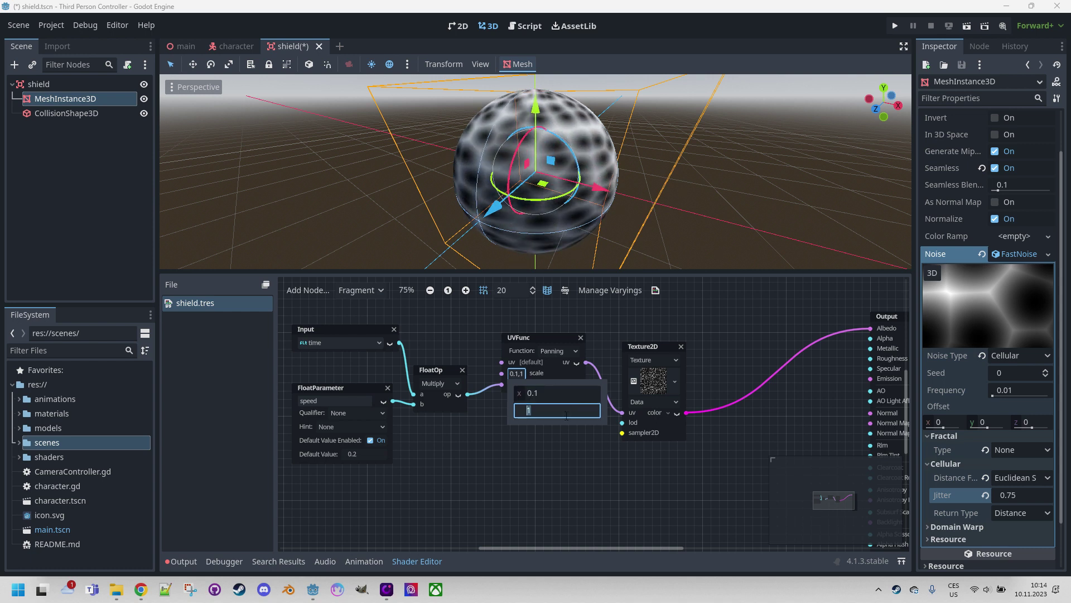
{"action": "type", "text": "0.1"}
{"action": "key", "text": "Return"}
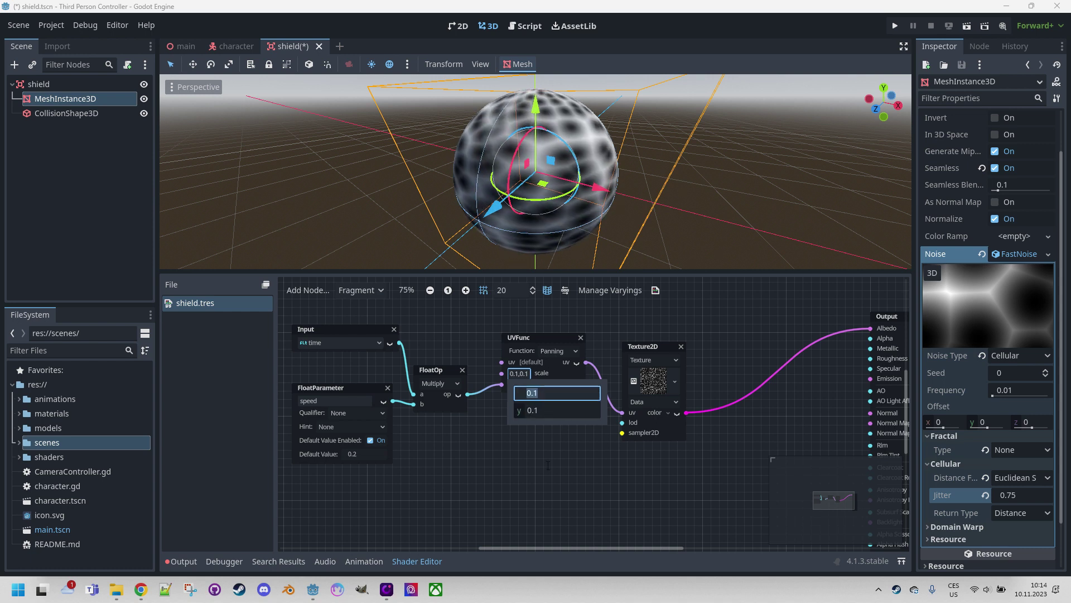
{"action": "left_click", "coordinate": [520, 498]}
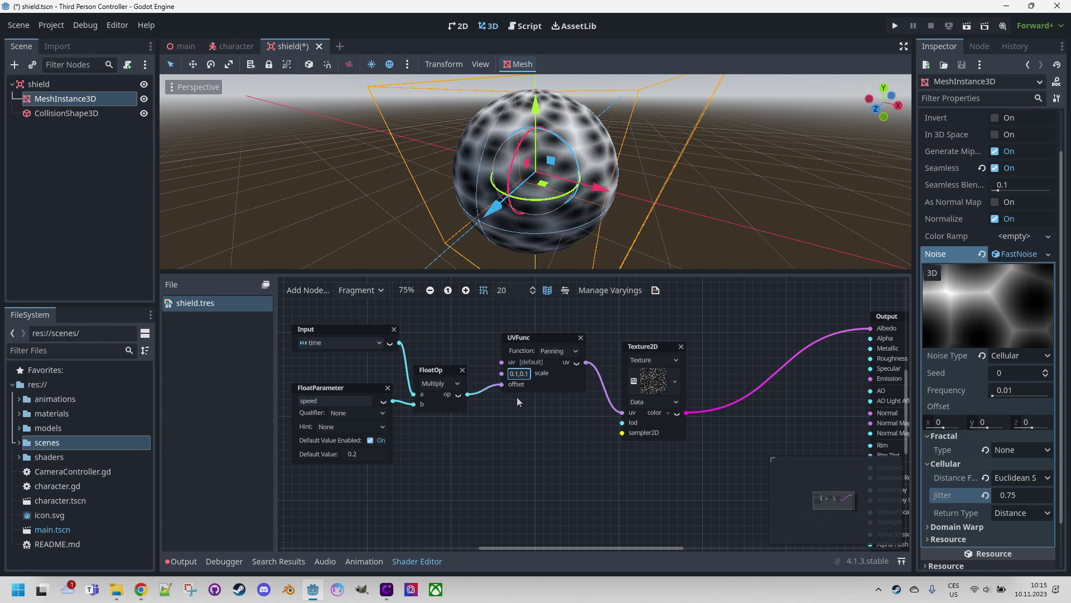
Step: Duplicate the UVFunc and Texture2D nodes and place the copies below the originals
{"action": "scroll", "coordinate": [560, 439], "scroll_direction": "up", "scroll_amount": 2}
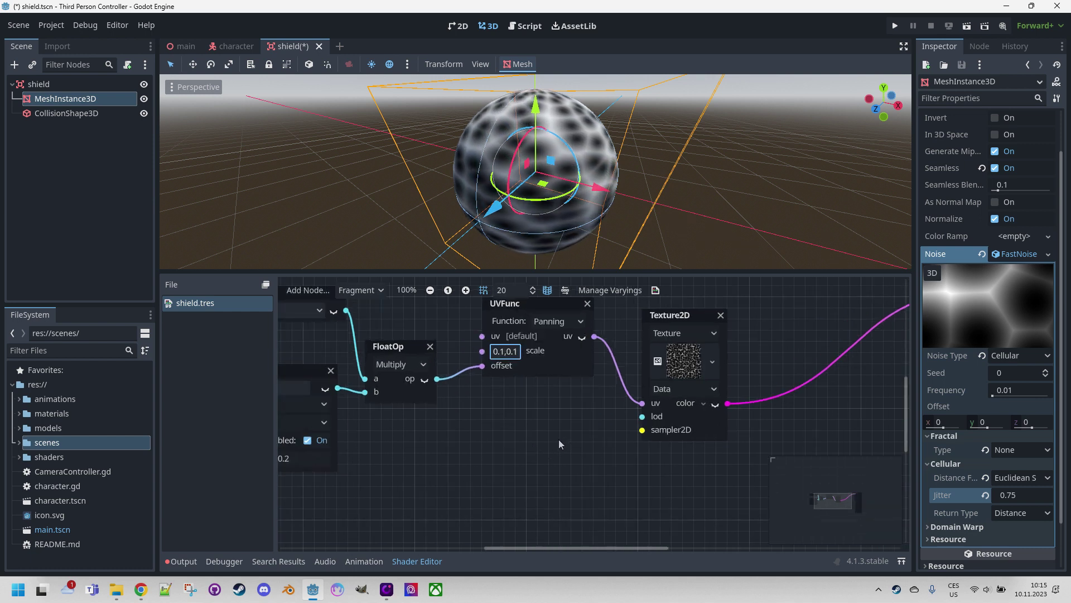
{"action": "left_click_drag", "start_coordinate": [545, 272], "coordinate": [546, 136]}
{"action": "scroll", "coordinate": [558, 324], "scroll_direction": "down", "scroll_amount": 1}
{"action": "scroll", "coordinate": [558, 324], "scroll_direction": "up", "scroll_amount": 2}
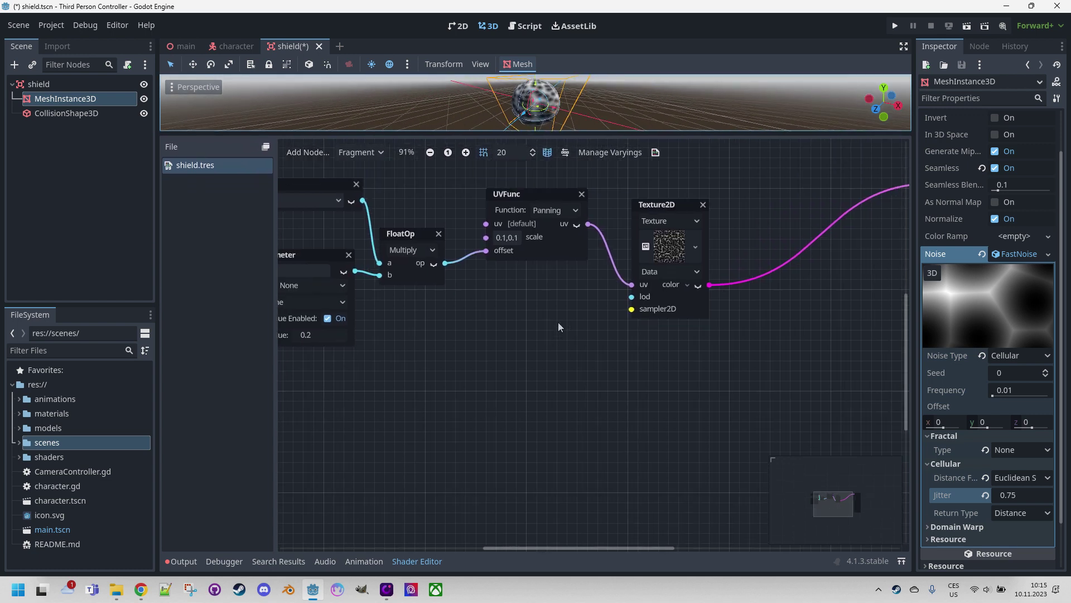
{"action": "left_click_drag", "start_coordinate": [487, 181], "coordinate": [692, 359]}
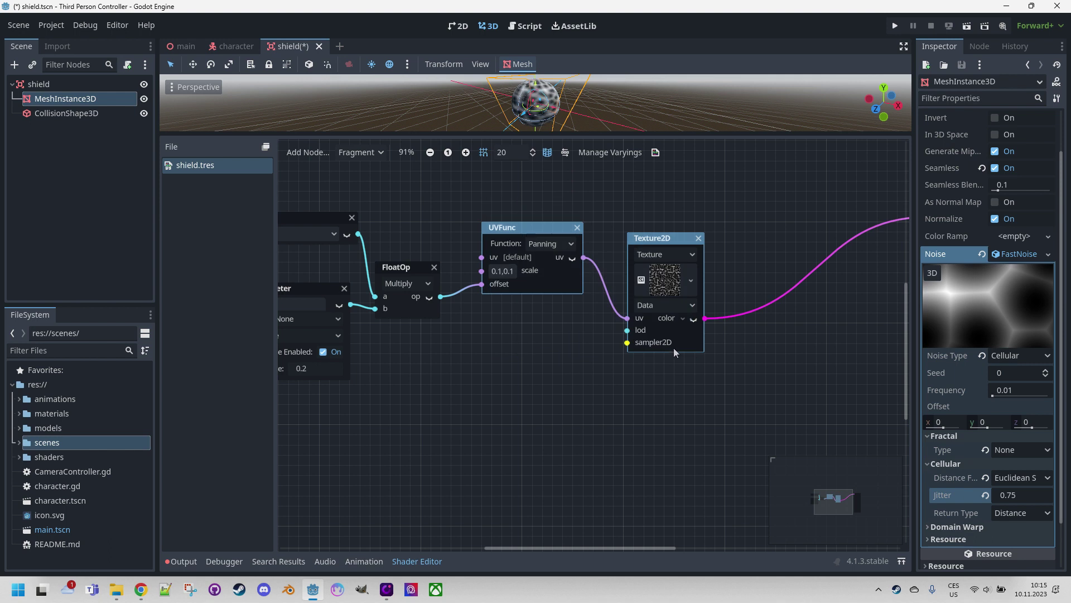
{"action": "key", "text": "ctrl+d"}
{"action": "left_click_drag", "start_coordinate": [533, 248], "coordinate": [514, 379]}
{"action": "left_click", "coordinate": [464, 403]}
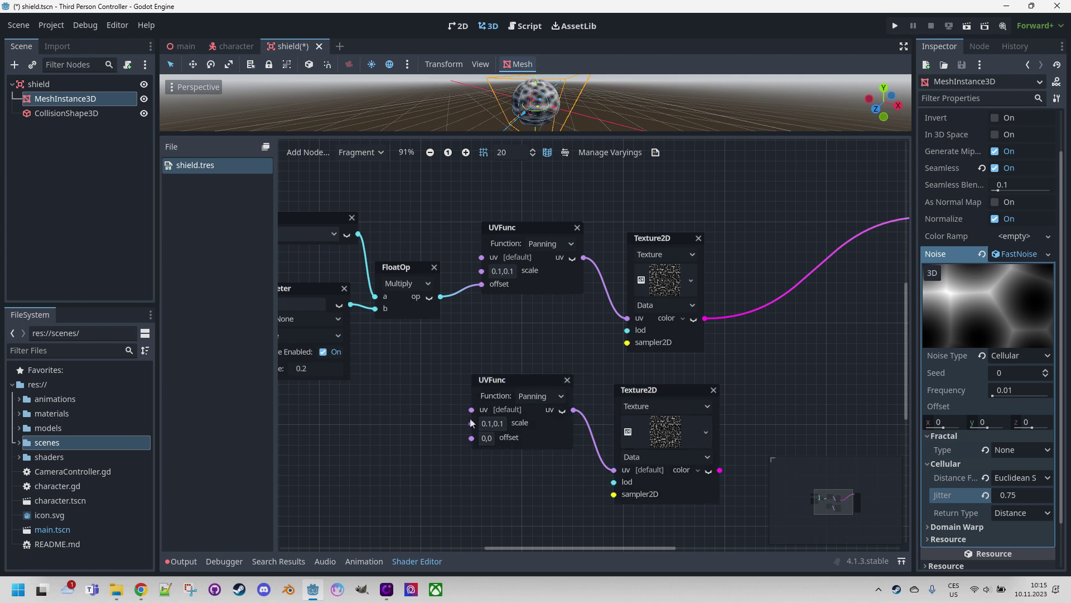
Step: Set the copied UVFunc's scale to -0.1, -0.1 and drive its offset from the FloatOp output
{"action": "left_click", "coordinate": [492, 423]}
{"action": "left_click", "coordinate": [524, 444]}
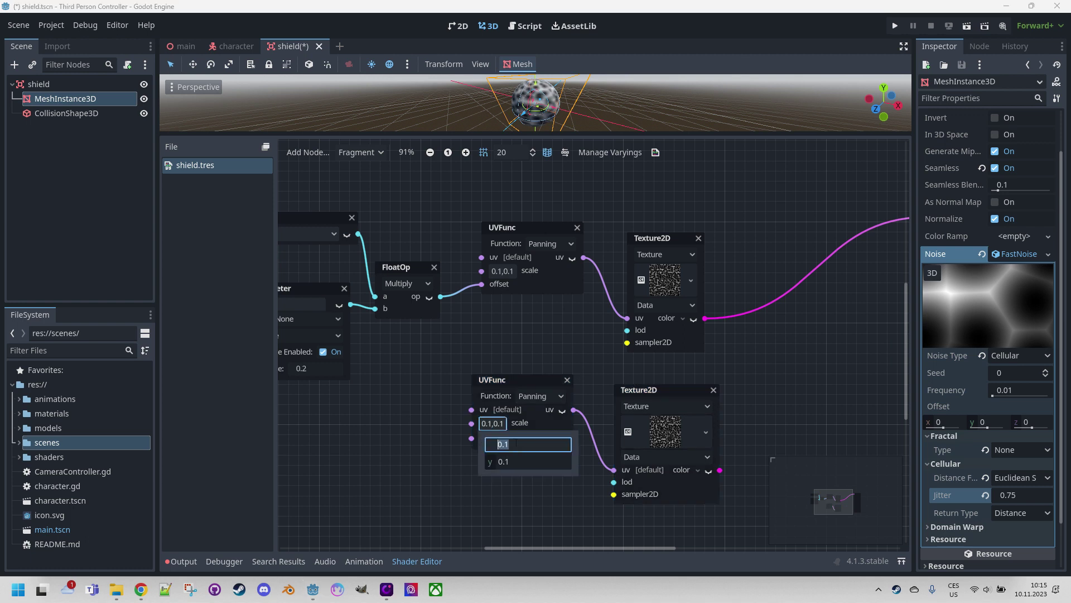
{"action": "type", "text": "-"}
{"action": "key", "text": "Tab"}
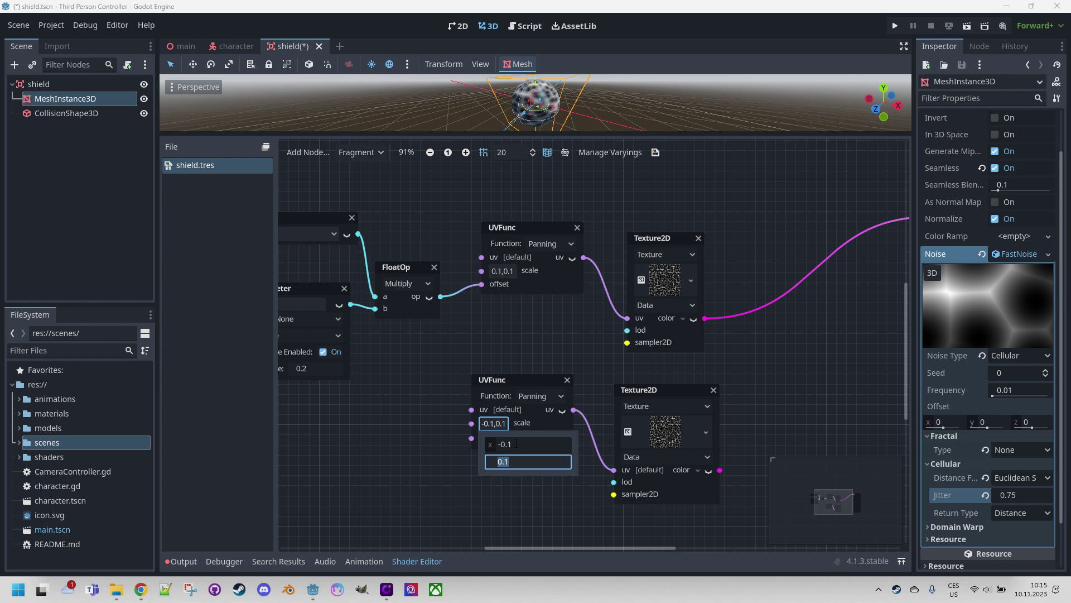
{"action": "key", "text": "Home"}
{"action": "type", "text": "-"}
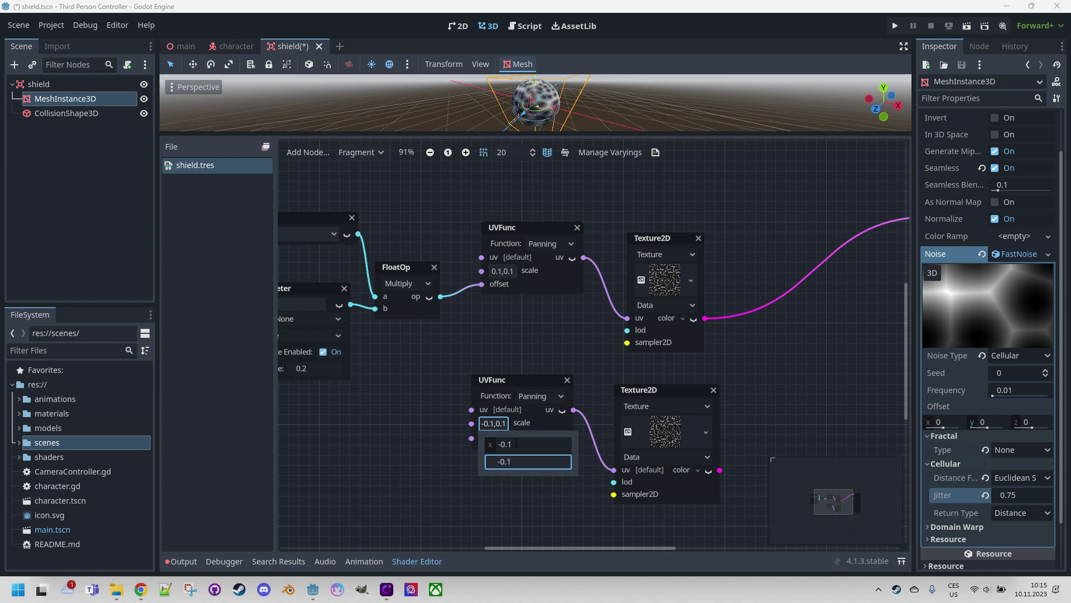
{"action": "left_click", "coordinate": [407, 447]}
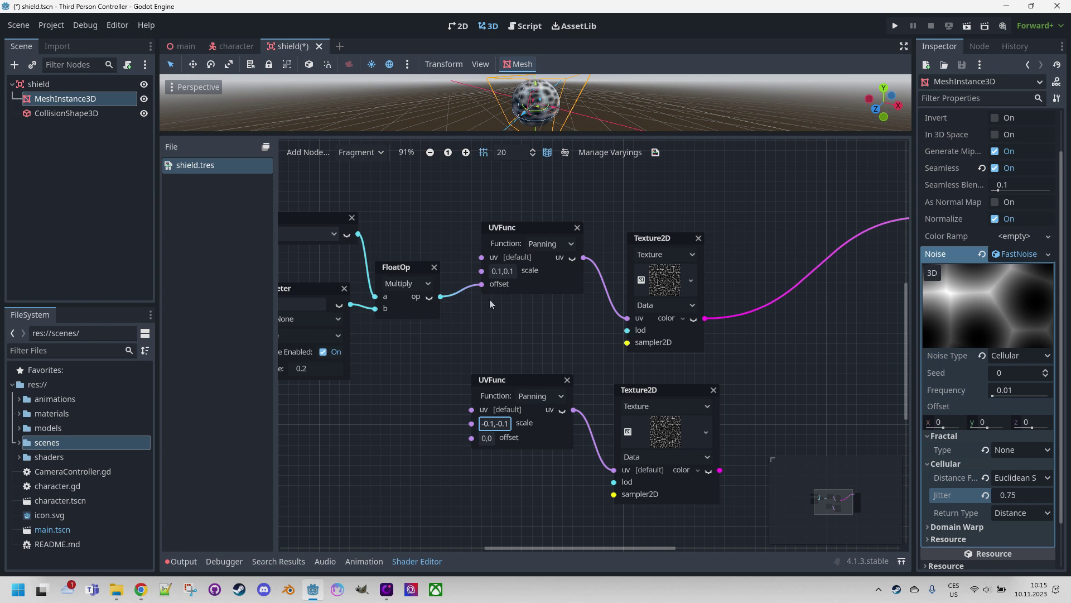
{"action": "left_click_drag", "start_coordinate": [441, 297], "coordinate": [471, 436]}
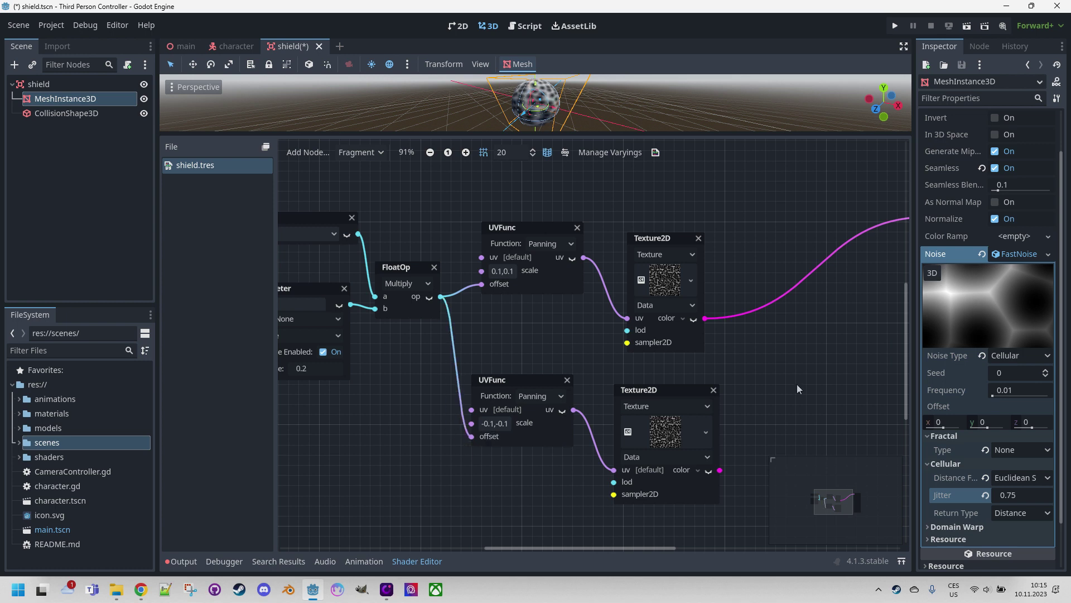
{"action": "middle_click_drag", "start_coordinate": [797, 383], "coordinate": [623, 348]}
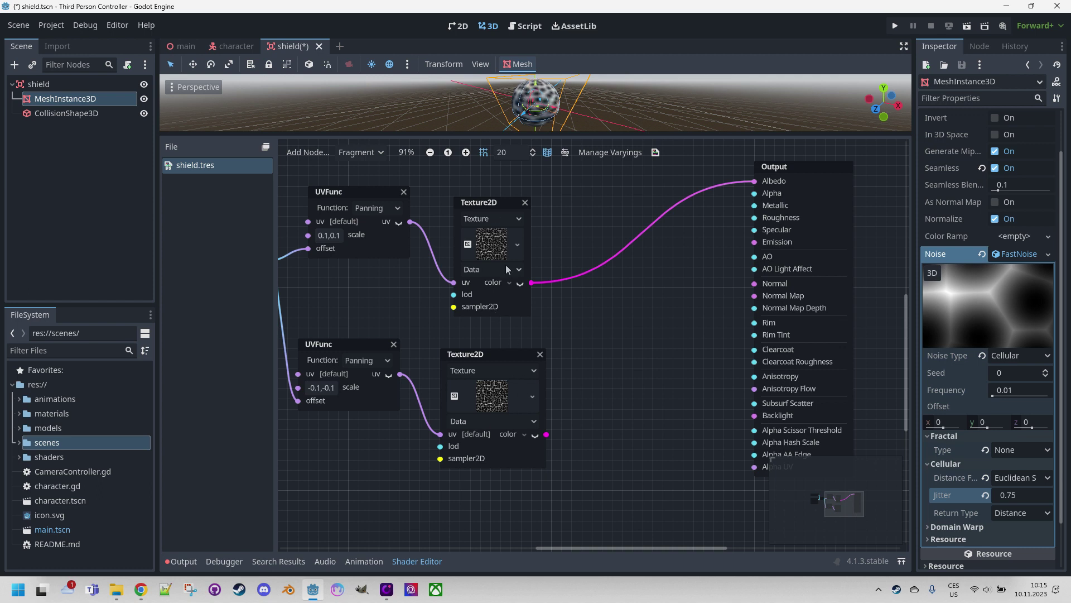
{"action": "right_click", "coordinate": [608, 305]}
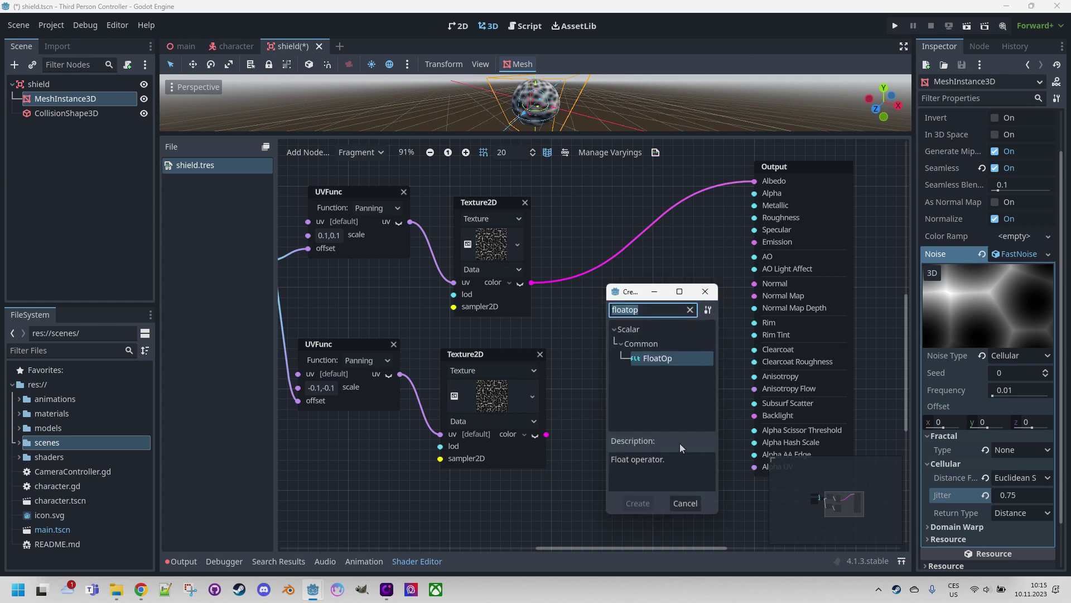
{"action": "double_click", "coordinate": [662, 359]}
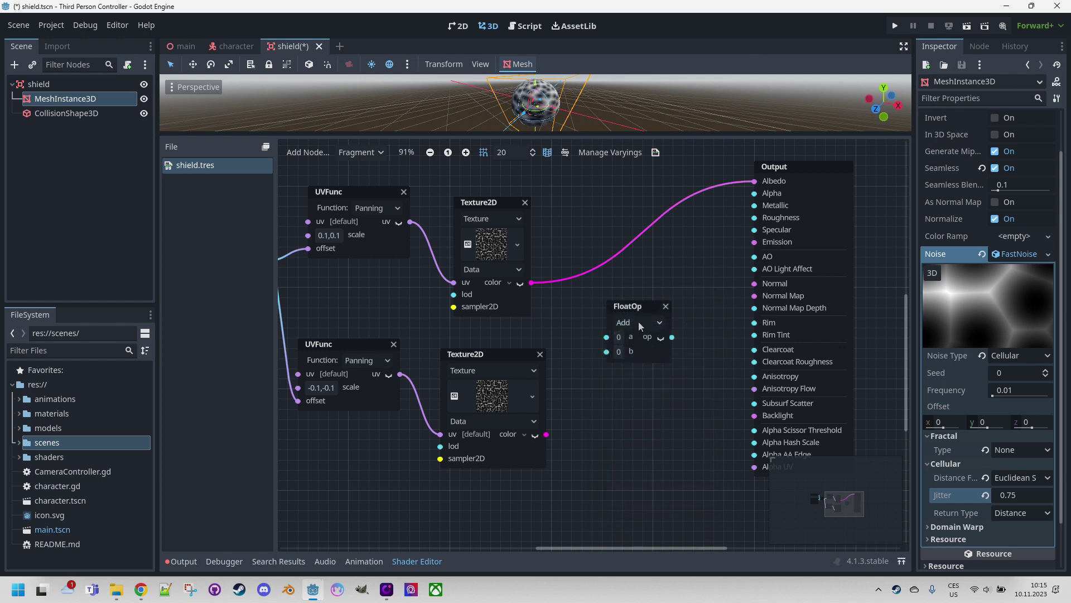
{"action": "left_click", "coordinate": [639, 322]}
{"action": "left_click", "coordinate": [642, 370]}
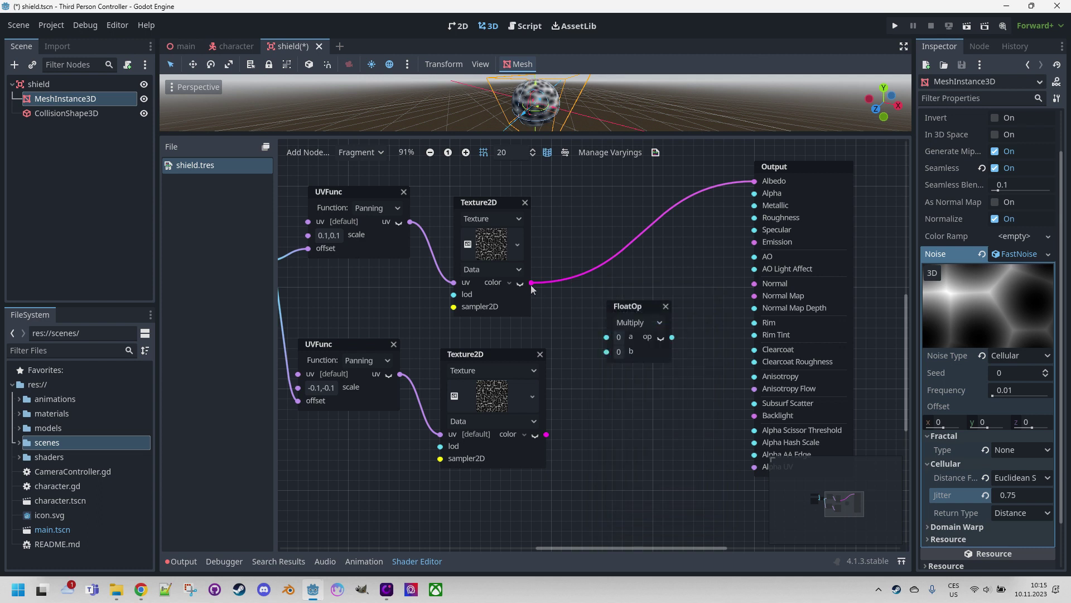
{"action": "left_click_drag", "start_coordinate": [530, 283], "coordinate": [607, 335]}
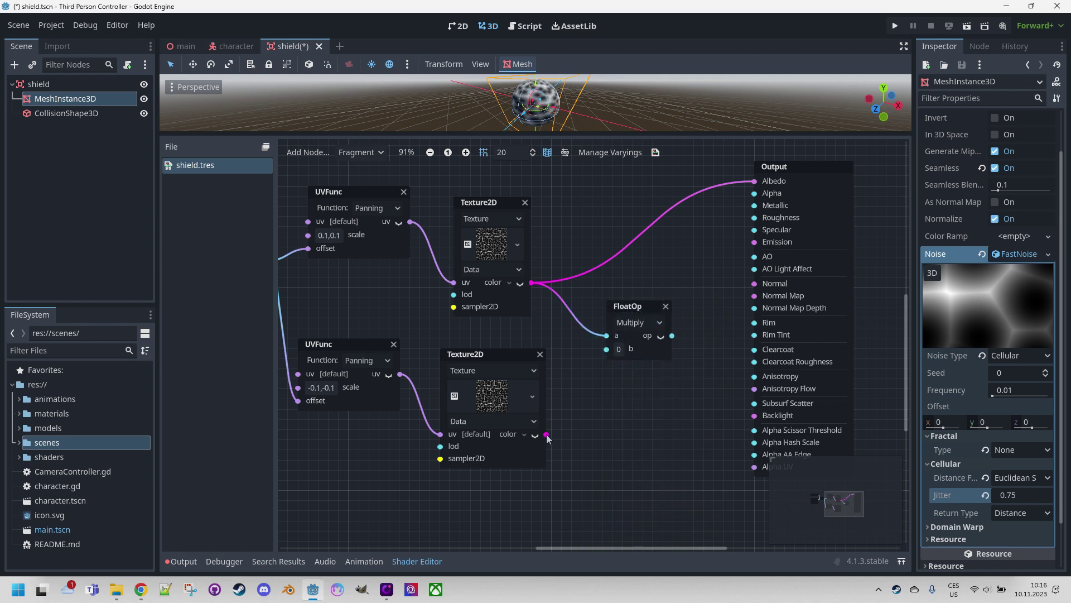
{"action": "left_click_drag", "start_coordinate": [587, 370], "coordinate": [605, 358]}
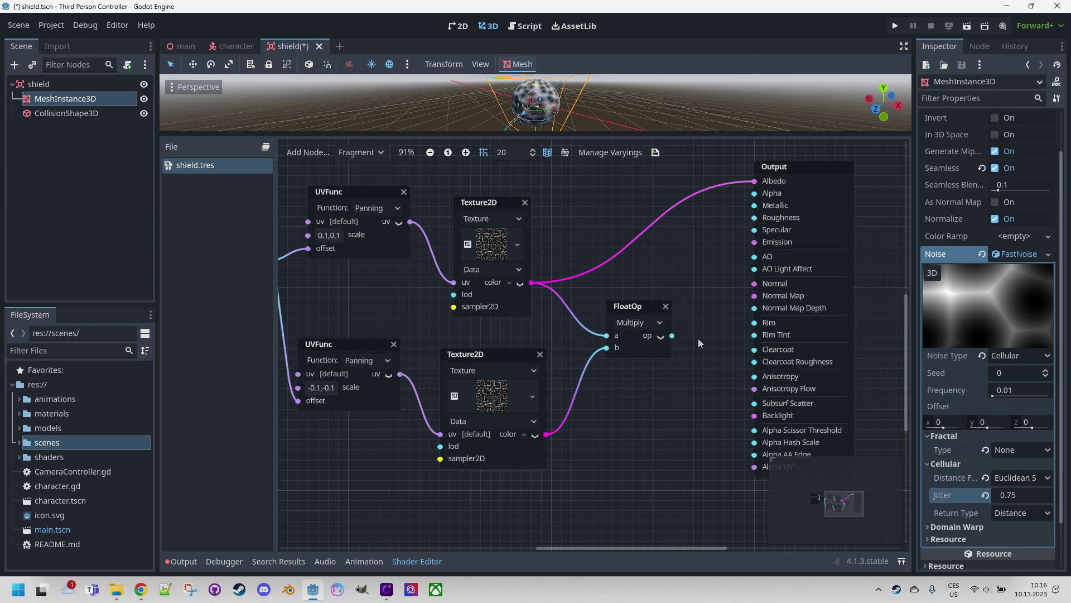
{"action": "left_click", "coordinate": [666, 304]}
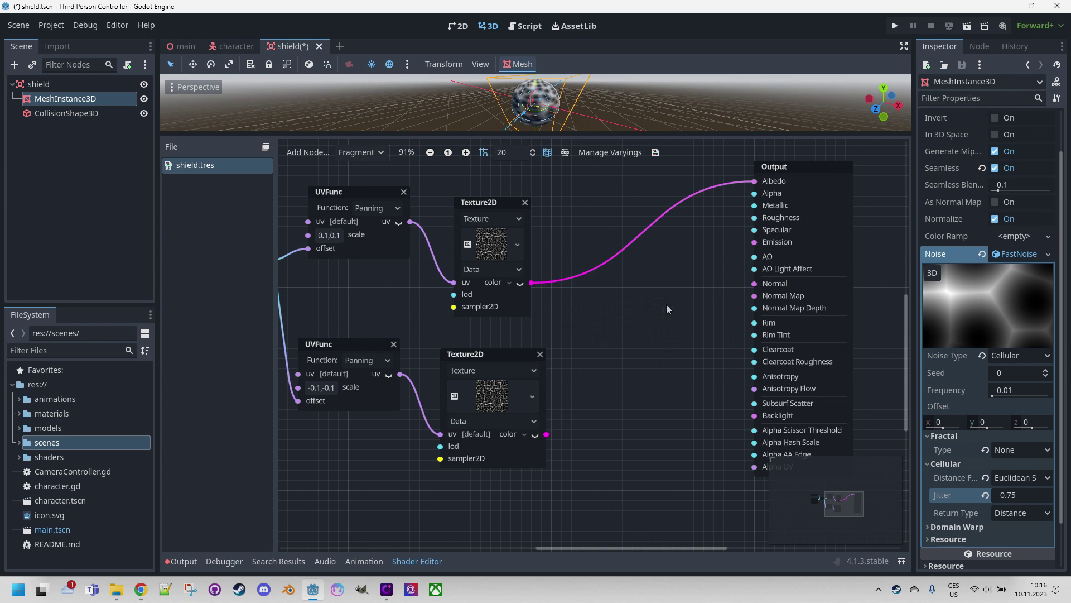
Step: Add a Vector4 VectorOp combining both noise textures into Albedo, and enlarge the 3D preview
{"action": "right_click", "coordinate": [625, 327]}
{"action": "type", "text": "vec"}
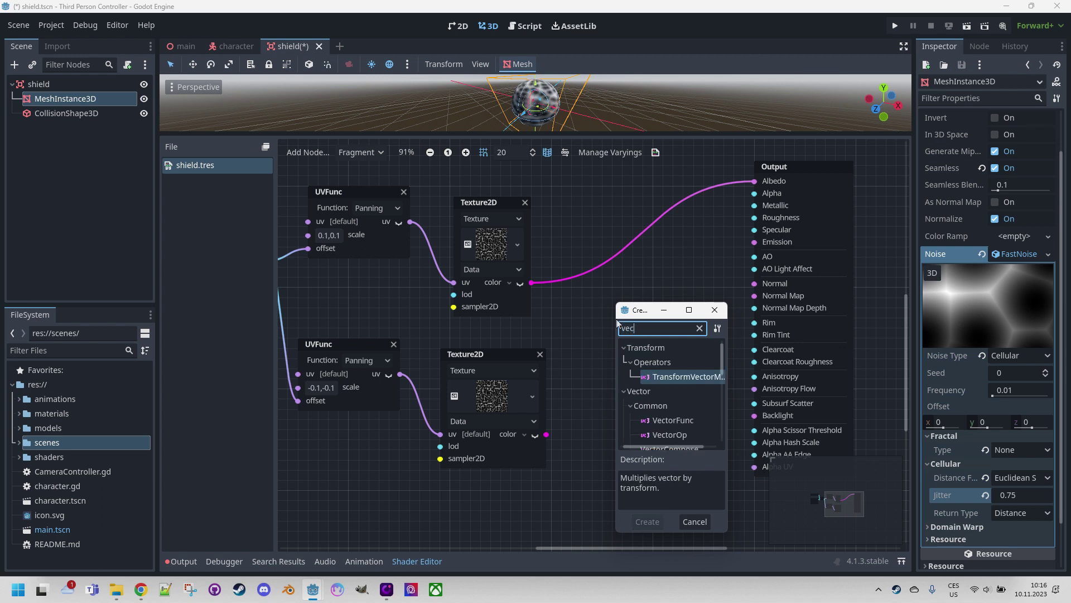
{"action": "type", "text": "tor"}
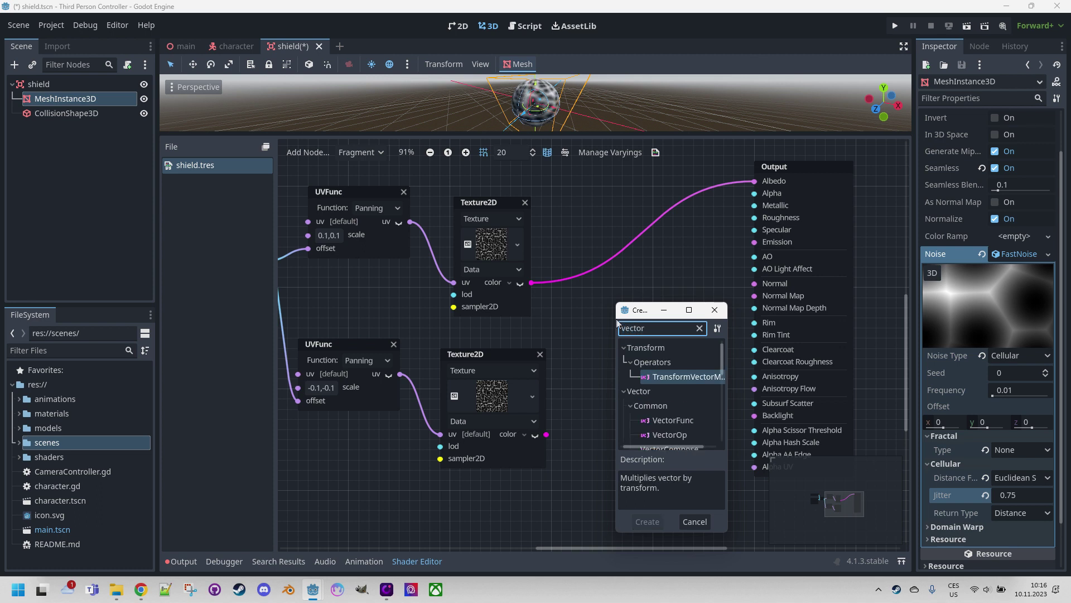
{"action": "double_click", "coordinate": [674, 436]}
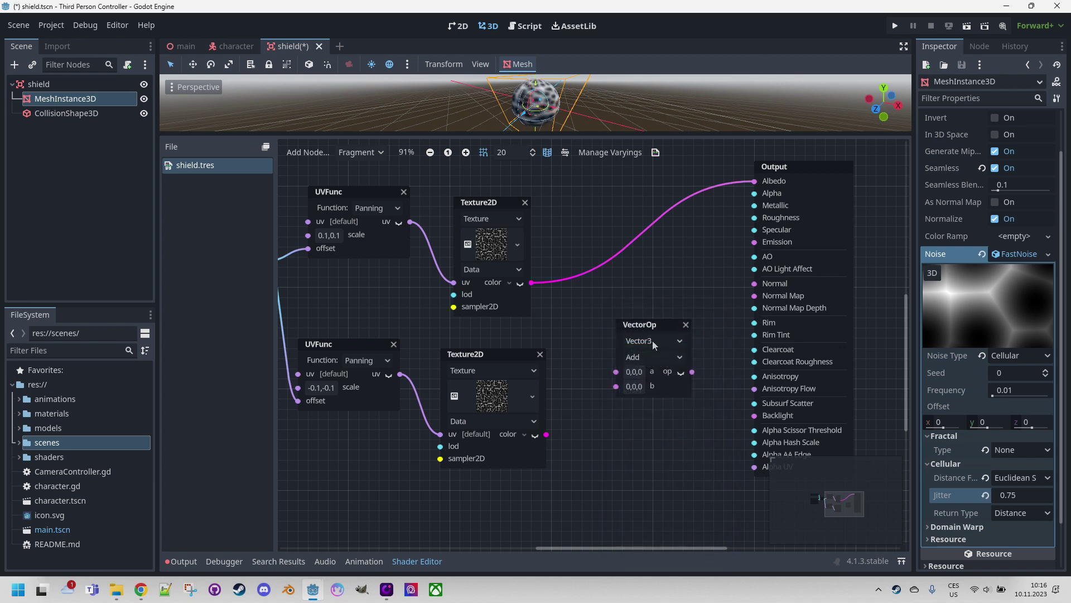
{"action": "left_click", "coordinate": [649, 342]}
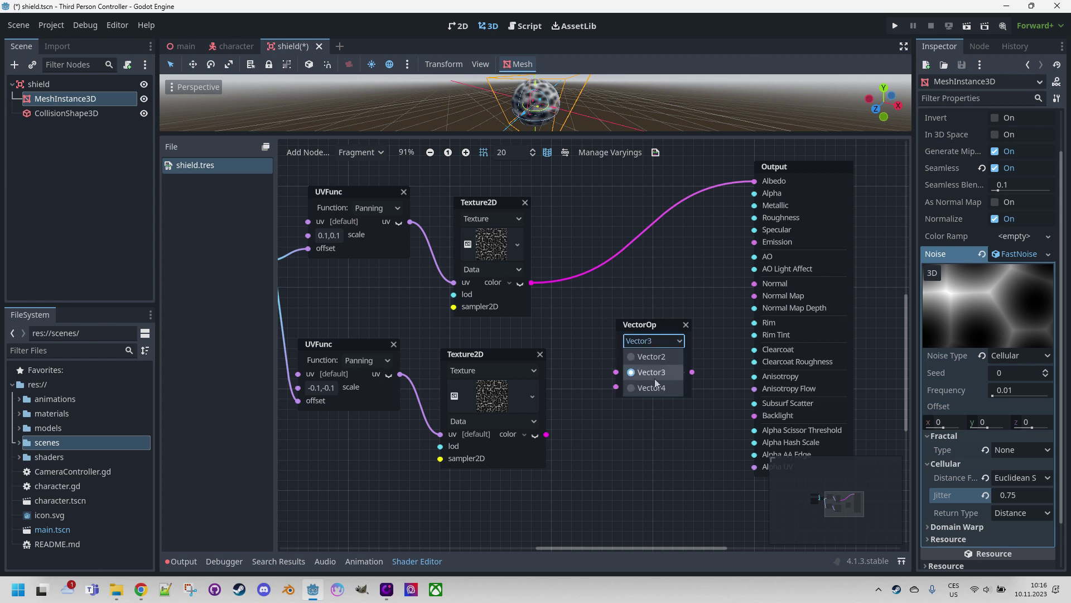
{"action": "left_click", "coordinate": [652, 387]}
{"action": "left_click_drag", "start_coordinate": [531, 282], "coordinate": [616, 372]}
{"action": "left_click_drag", "start_coordinate": [546, 435], "coordinate": [616, 383]}
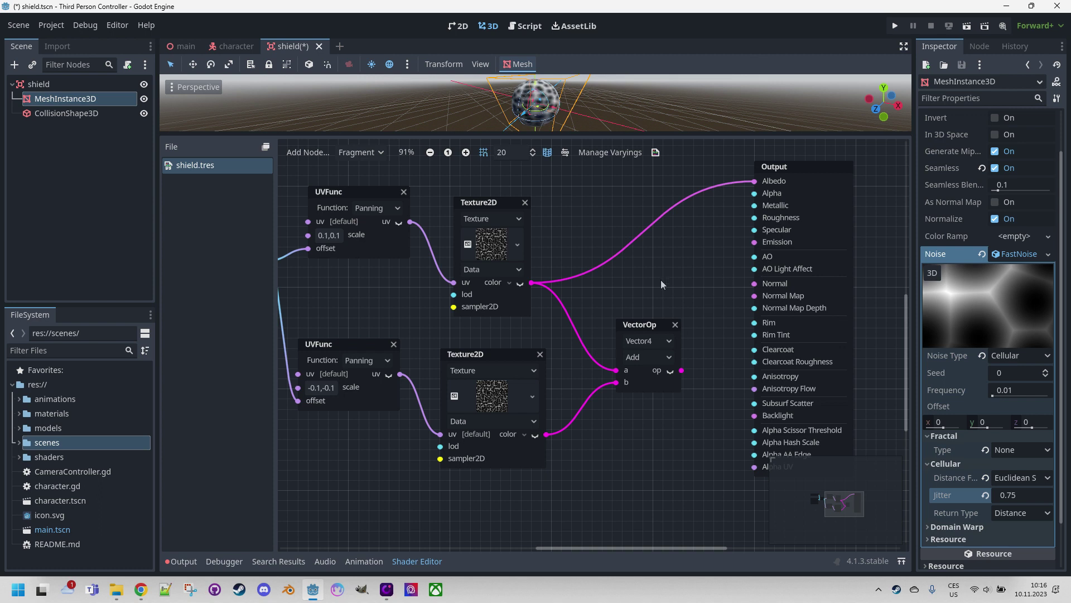
{"action": "left_click_drag", "start_coordinate": [681, 371], "coordinate": [754, 181]}
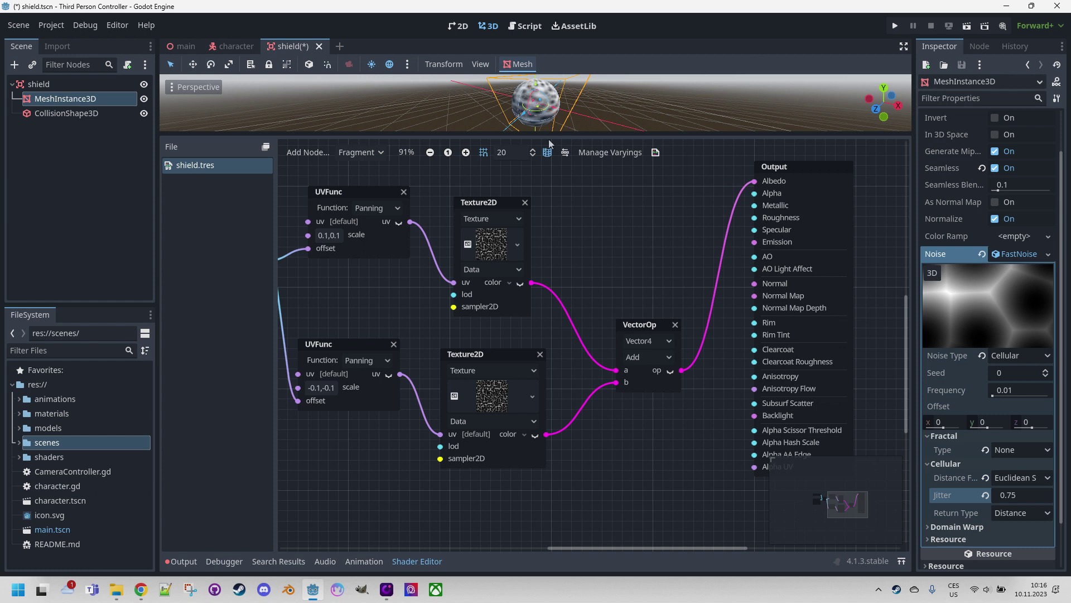
{"action": "left_click_drag", "start_coordinate": [549, 134], "coordinate": [536, 327]}
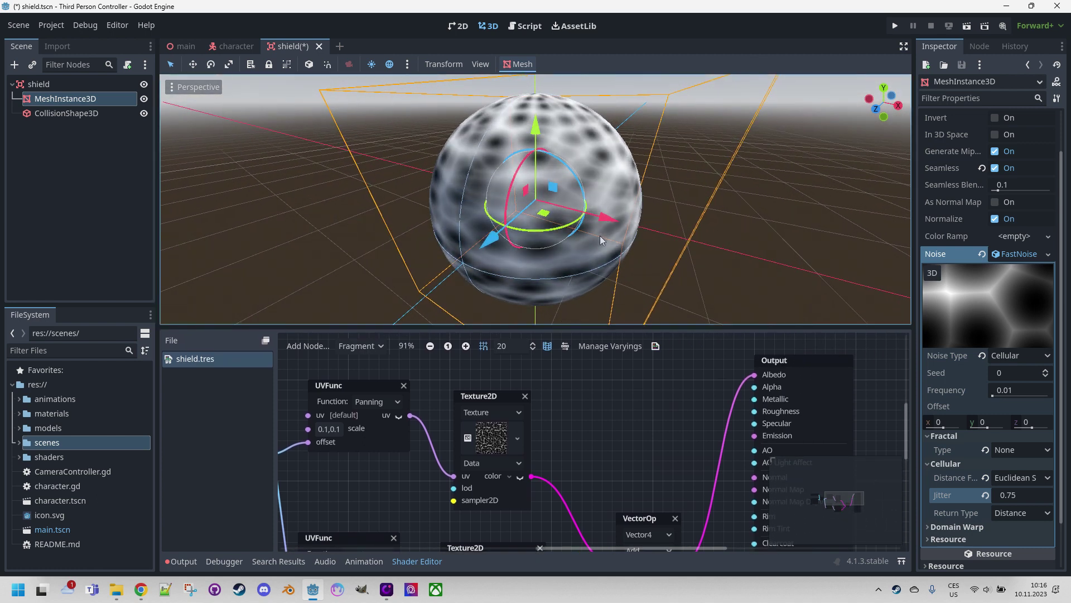
Step: Switch the VectorOp's operation from Add to Multiply
{"action": "middle_click_drag", "start_coordinate": [665, 413], "coordinate": [647, 354]}
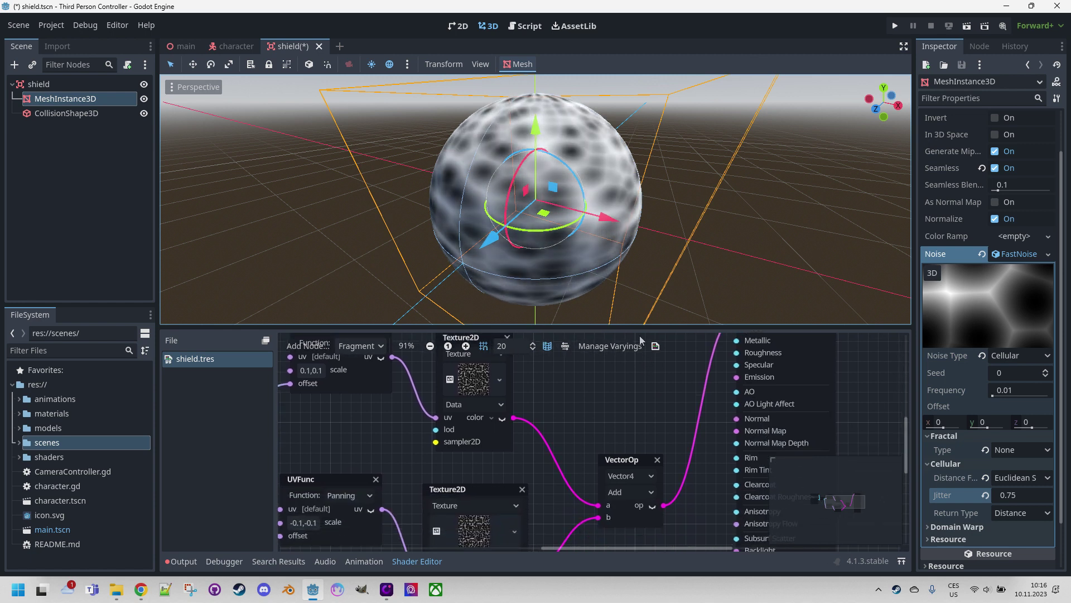
{"action": "left_click", "coordinate": [634, 491]}
{"action": "left_click", "coordinate": [637, 427]}
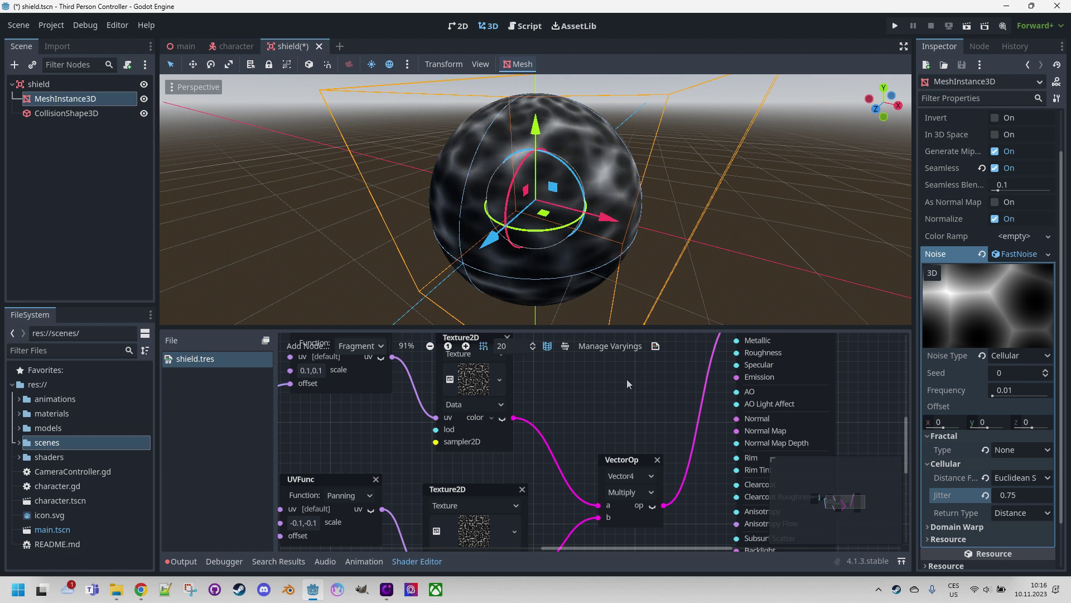
Step: Move the Output node further right to leave open space beside the Multiply VectorOp
{"action": "middle_click_drag", "start_coordinate": [619, 382], "coordinate": [649, 346]}
{"action": "scroll", "coordinate": [648, 346], "scroll_direction": "down", "scroll_amount": 1, "text": "ctrl"}
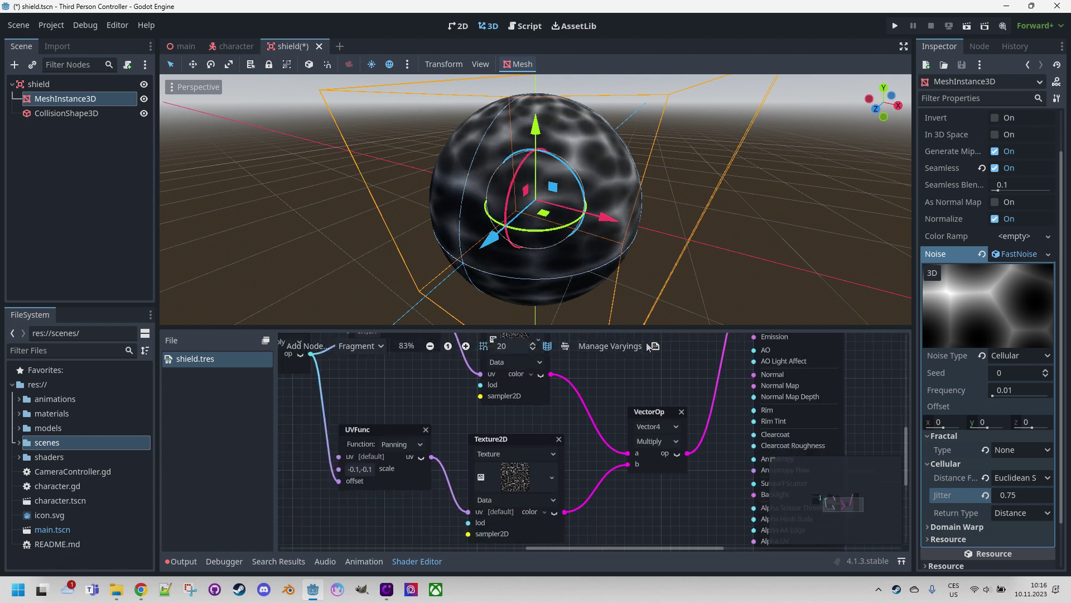
{"action": "left_click_drag", "start_coordinate": [568, 327], "coordinate": [553, 228]}
{"action": "middle_click_drag", "start_coordinate": [659, 418], "coordinate": [601, 484]}
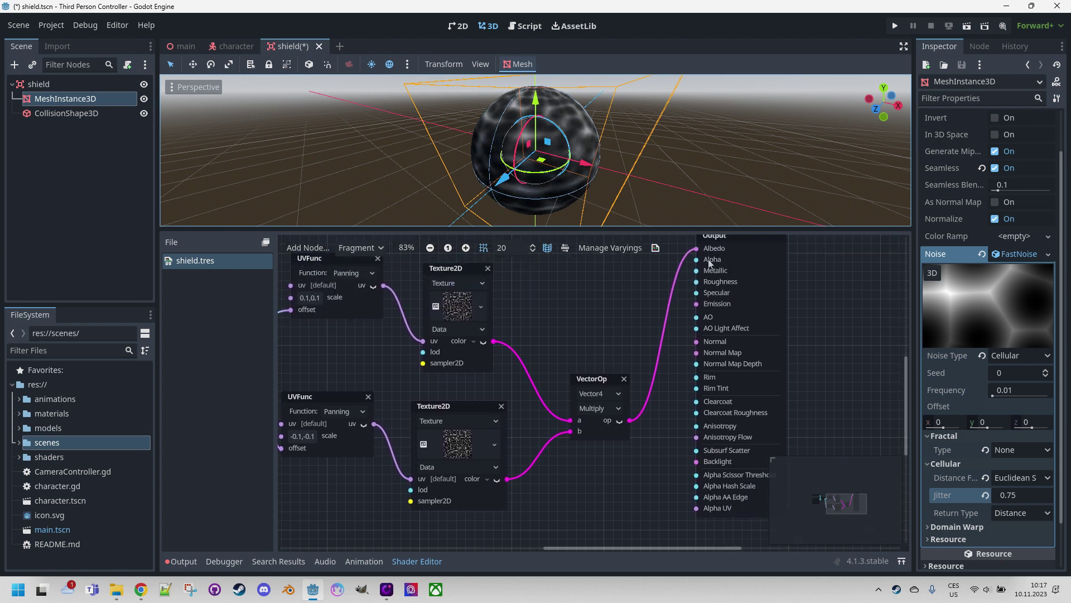
{"action": "middle_click_drag", "start_coordinate": [569, 300], "coordinate": [604, 301]}
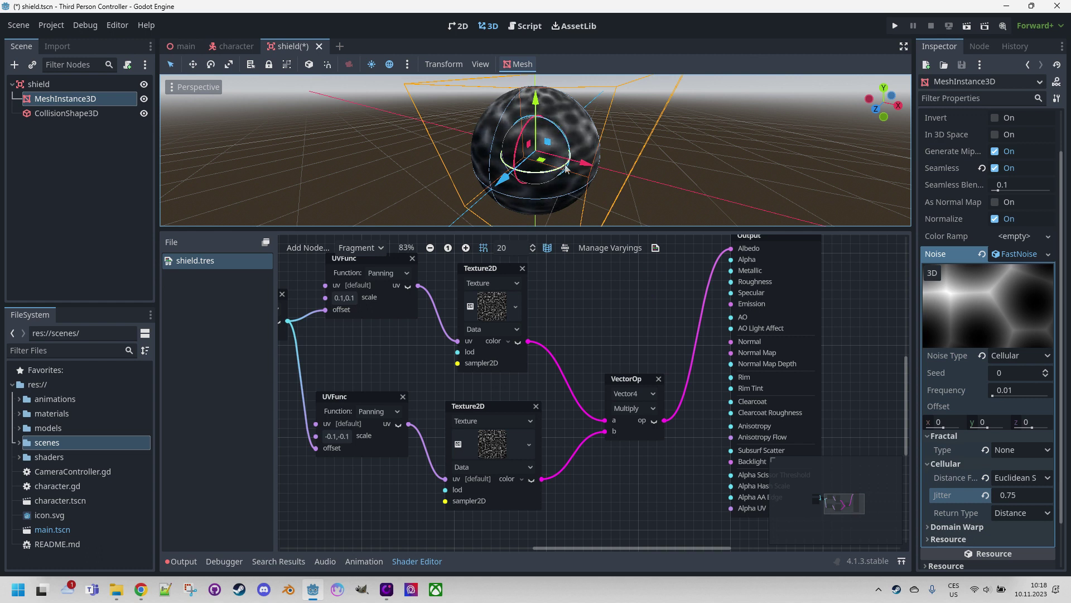
{"action": "scroll", "coordinate": [831, 326], "scroll_direction": "down", "scroll_amount": 2}
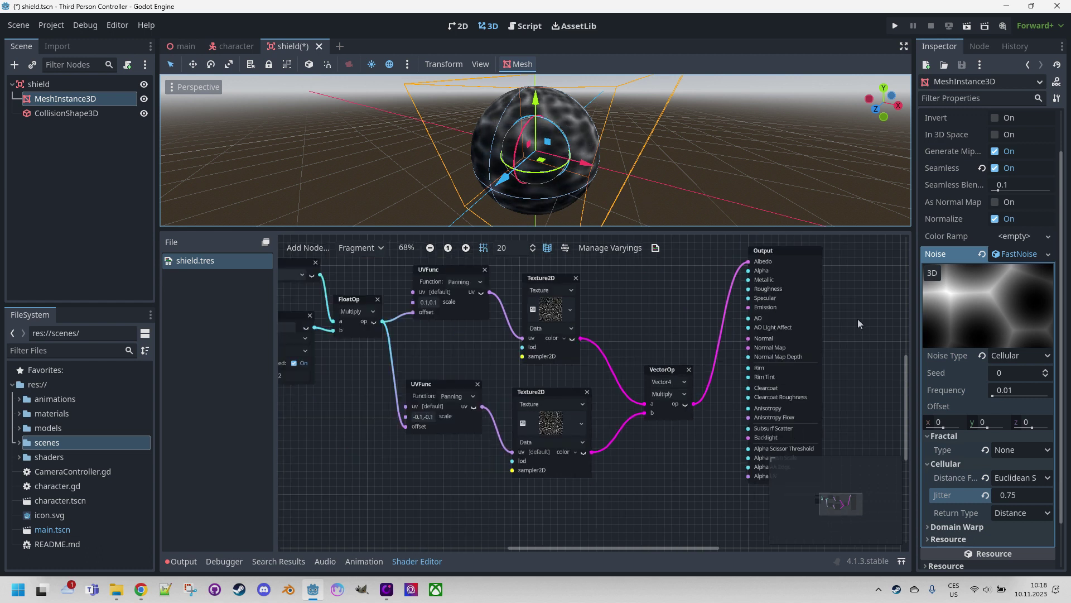
{"action": "left_click_drag", "start_coordinate": [666, 259], "coordinate": [848, 263]}
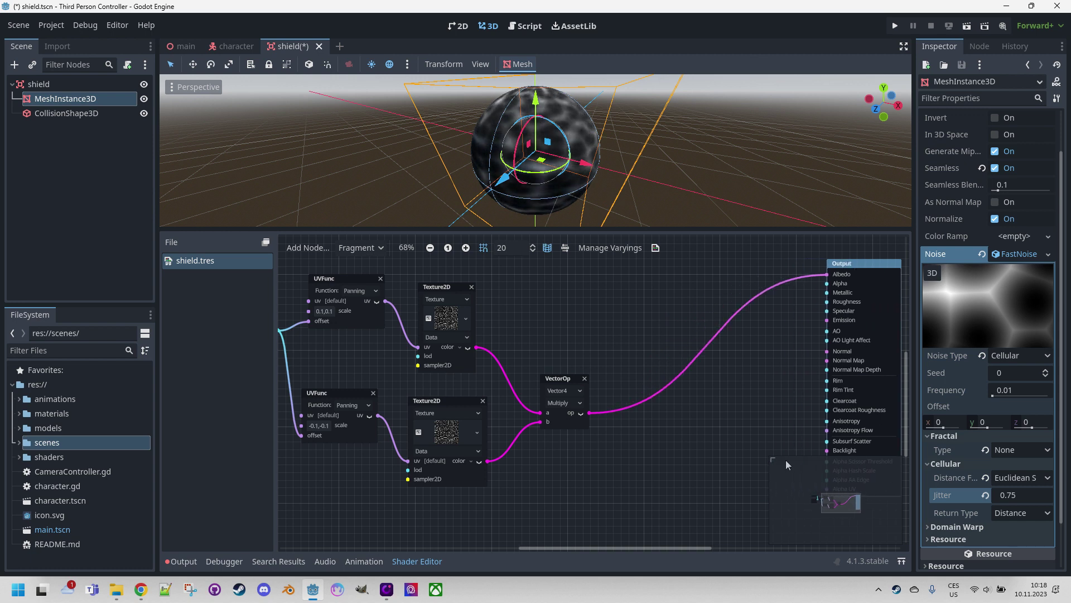
Step: Hide the minimap and paste a copy of the Multiply VectorOp set to Power
{"action": "left_click", "coordinate": [548, 249]}
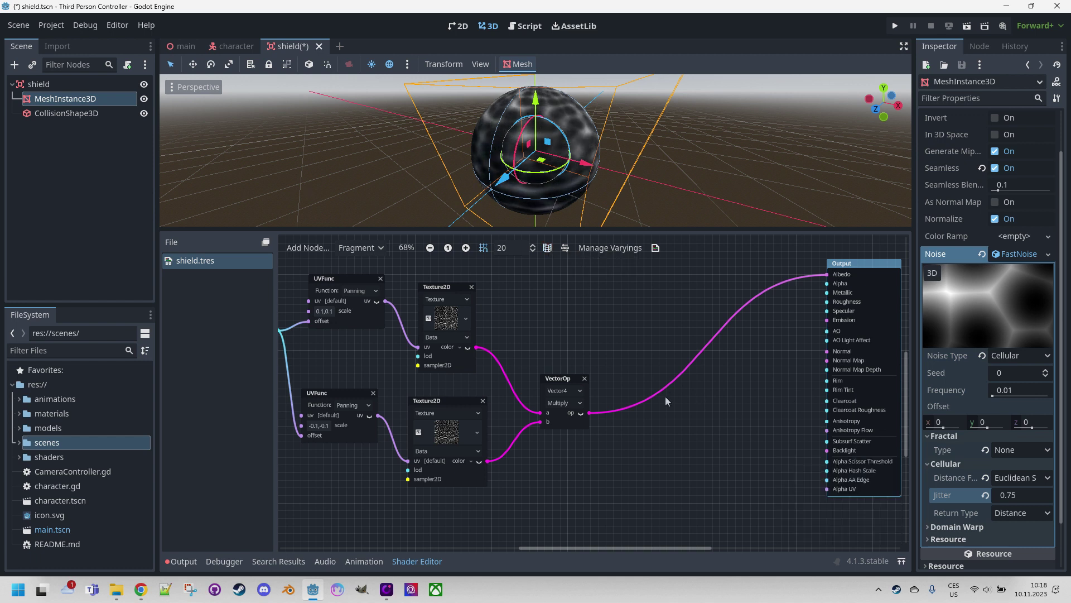
{"action": "scroll", "coordinate": [676, 401], "scroll_direction": "up", "scroll_amount": 2}
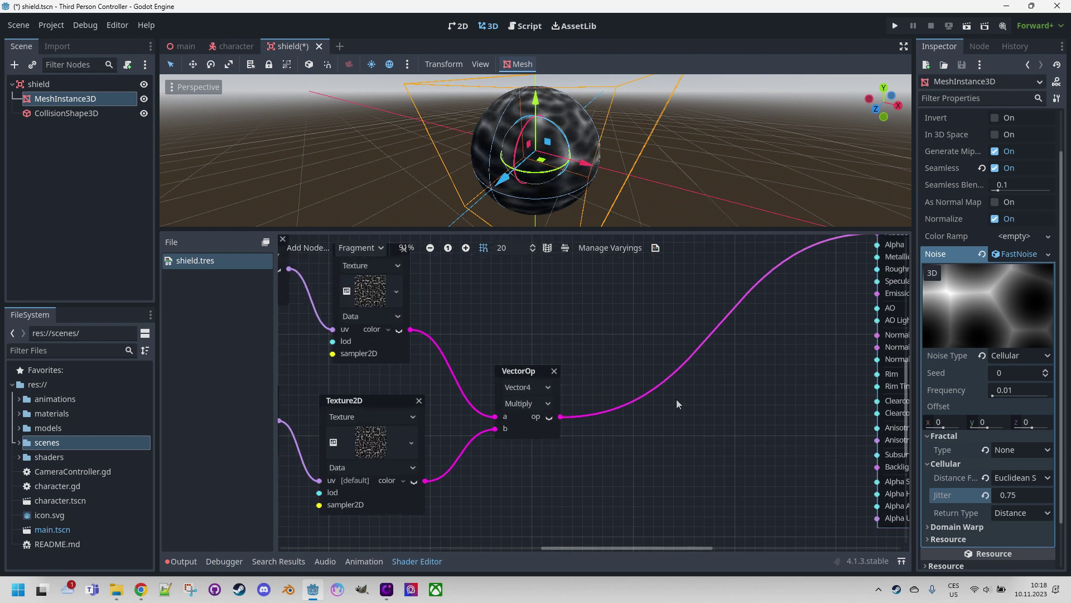
{"action": "left_click", "coordinate": [532, 374]}
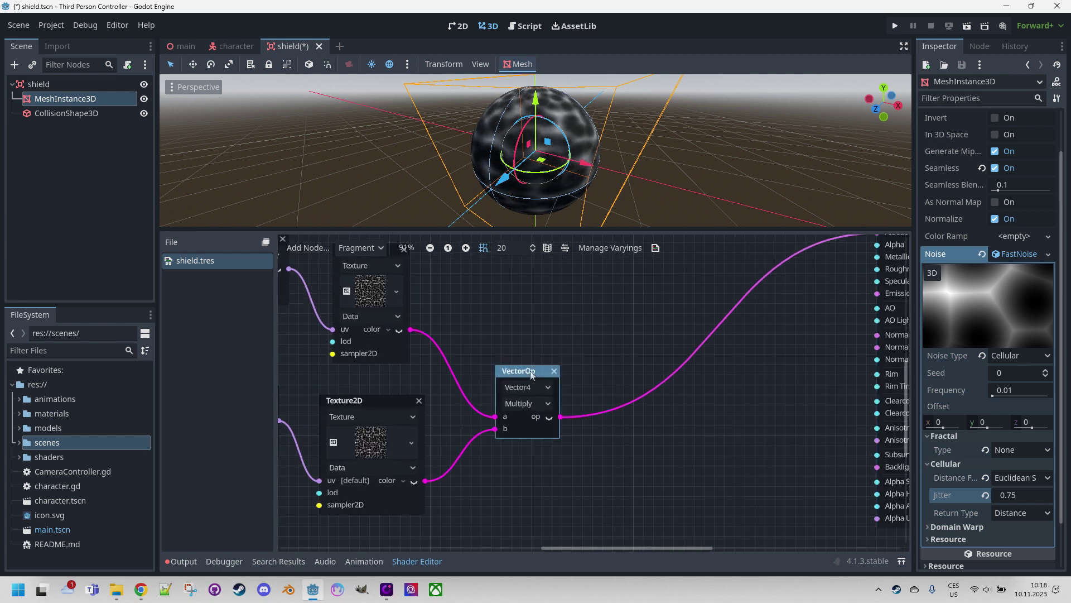
{"action": "key", "text": "ctrl+c"}
{"action": "key", "text": "ctrl+v"}
{"action": "left_click_drag", "start_coordinate": [575, 422], "coordinate": [696, 373]}
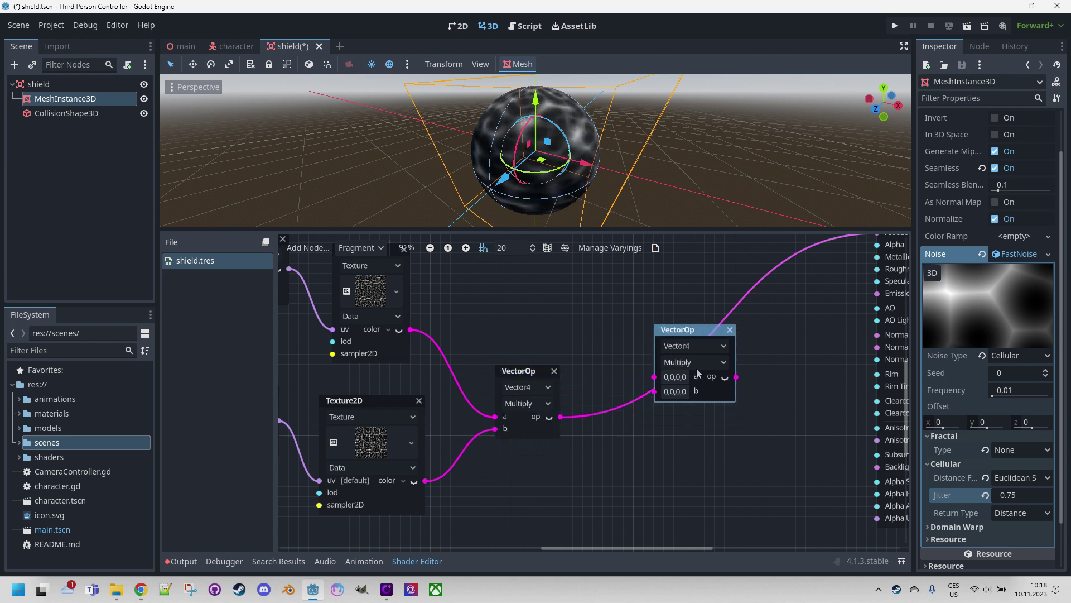
{"action": "left_click", "coordinate": [696, 365]}
{"action": "left_click", "coordinate": [699, 456]}
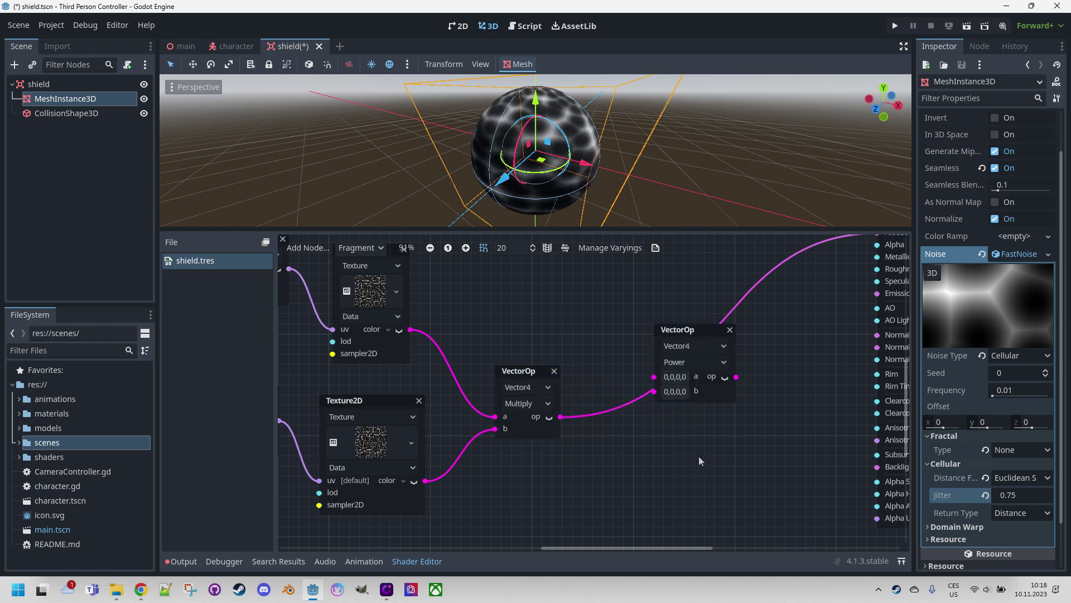
Step: Feed the Multiply result into Power's a input and set its b exponent to 2,2,2,2
{"action": "left_click_drag", "start_coordinate": [646, 384], "coordinate": [654, 377]}
{"action": "left_click", "coordinate": [673, 389]}
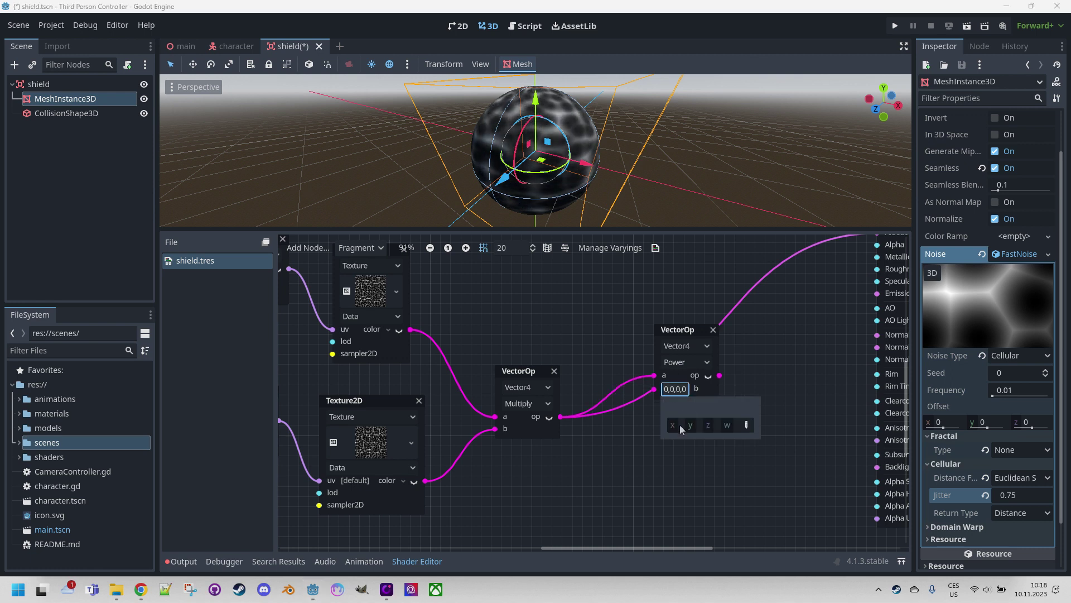
{"action": "left_click", "coordinate": [680, 424]}
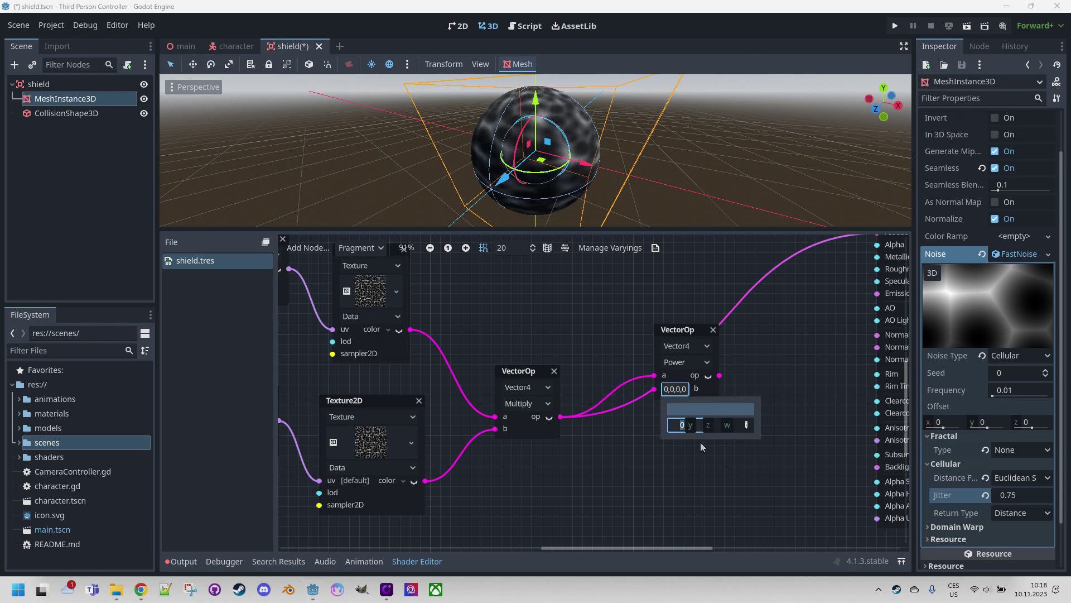
{"action": "type", "text": "2"}
{"action": "key", "text": "Tab"}
{"action": "type", "text": "2"}
{"action": "key", "text": "Tab"}
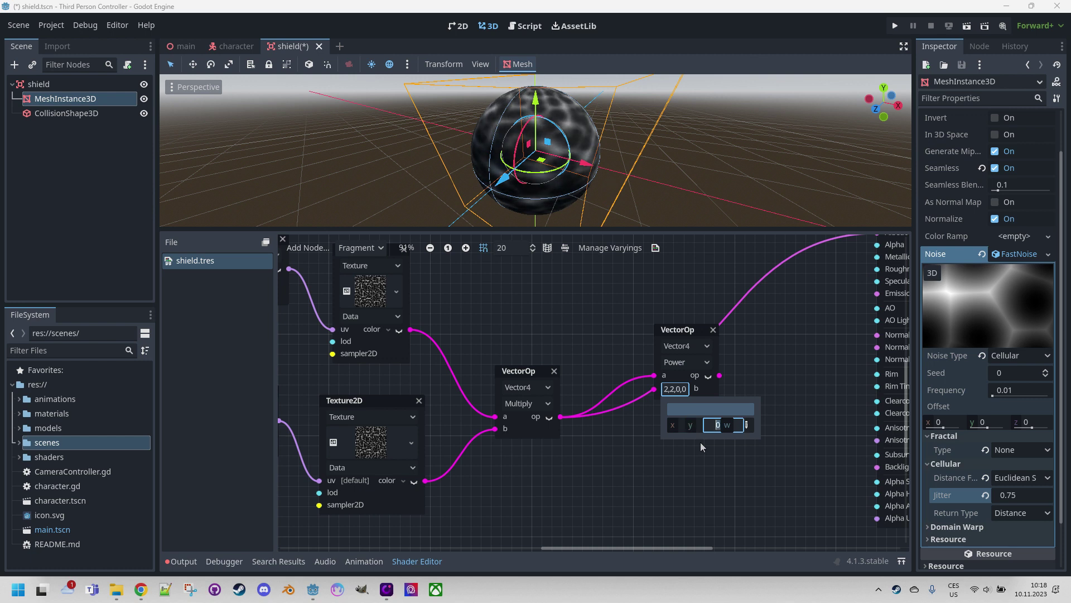
{"action": "type", "text": "2"}
{"action": "key", "text": "Tab"}
{"action": "type", "text": "2"}
{"action": "key", "text": "Tab"}
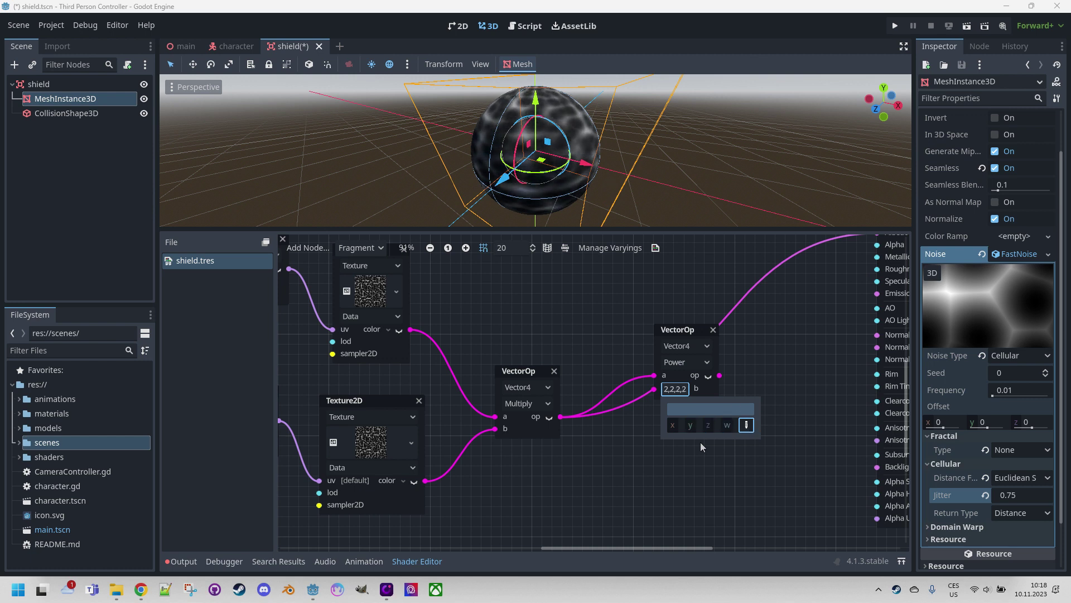
Step: Connect the Power result to the Output node's Albedo
{"action": "scroll", "coordinate": [789, 350], "scroll_direction": "down", "scroll_amount": 2}
{"action": "middle_click_drag", "start_coordinate": [809, 333], "coordinate": [778, 359]}
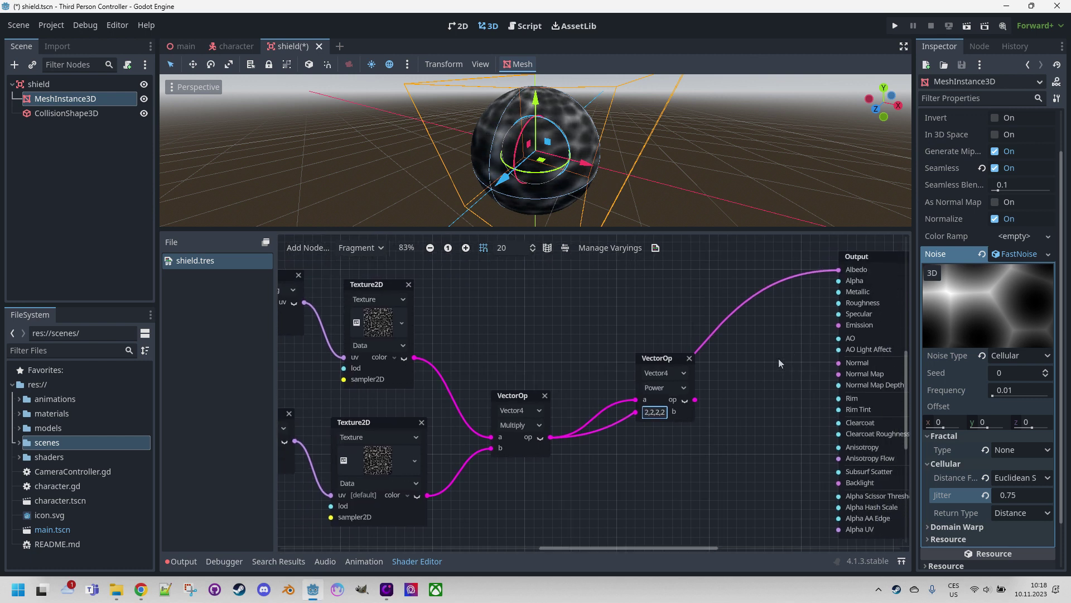
{"action": "left_click_drag", "start_coordinate": [695, 399], "coordinate": [838, 270]}
{"action": "scroll", "coordinate": [578, 165], "scroll_direction": "up", "scroll_amount": 3}
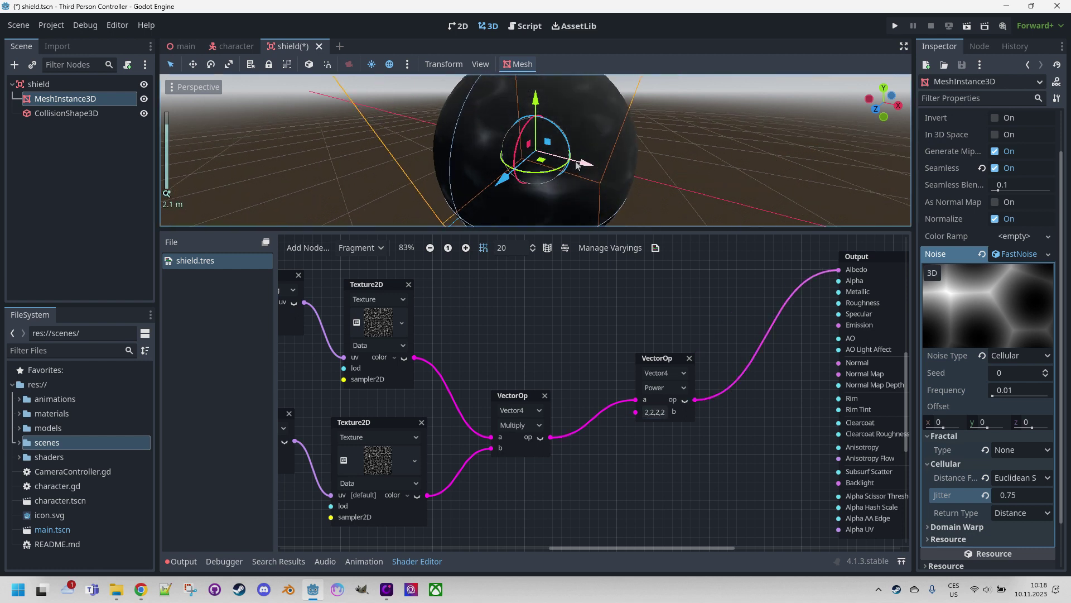
{"action": "scroll", "coordinate": [576, 165], "scroll_direction": "down", "scroll_amount": 4}
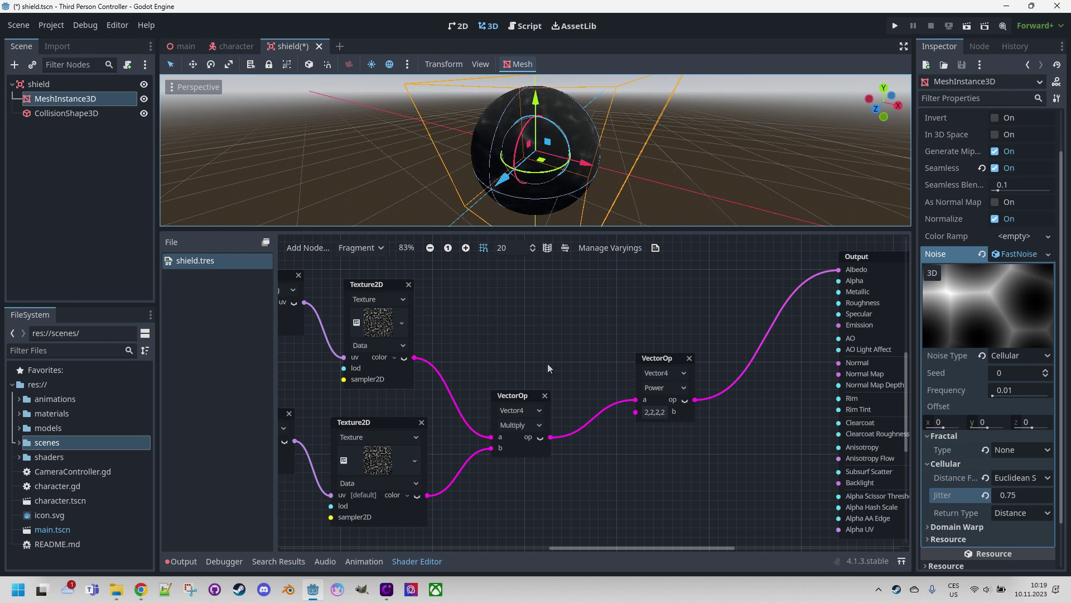
Step: Add a ColorParameter node named shield_color
{"action": "middle_click_drag", "start_coordinate": [480, 345], "coordinate": [848, 304]}
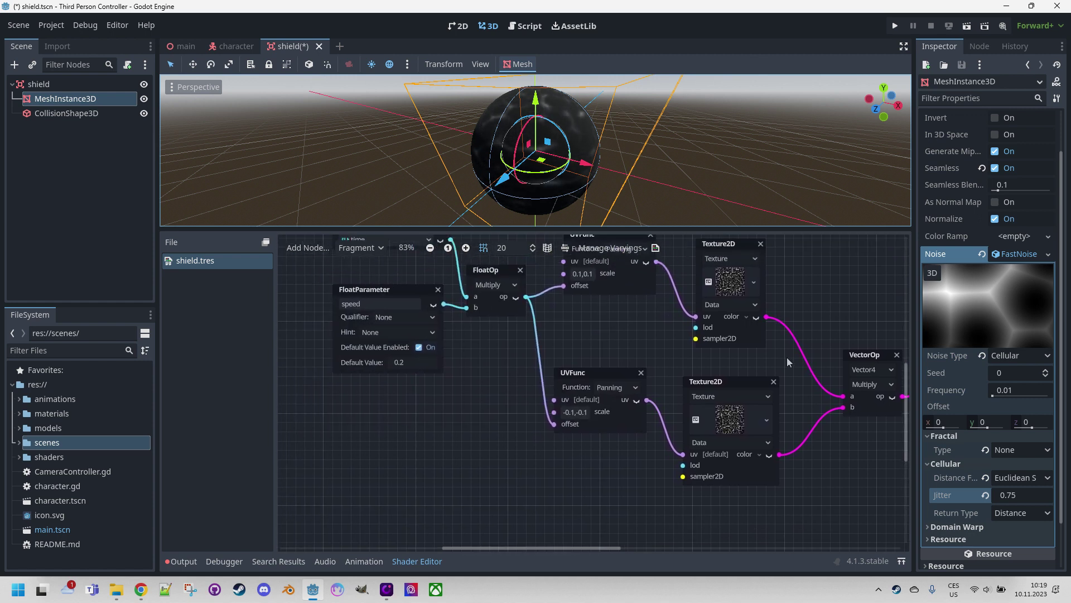
{"action": "right_click", "coordinate": [341, 408]}
{"action": "type", "text": "color"}
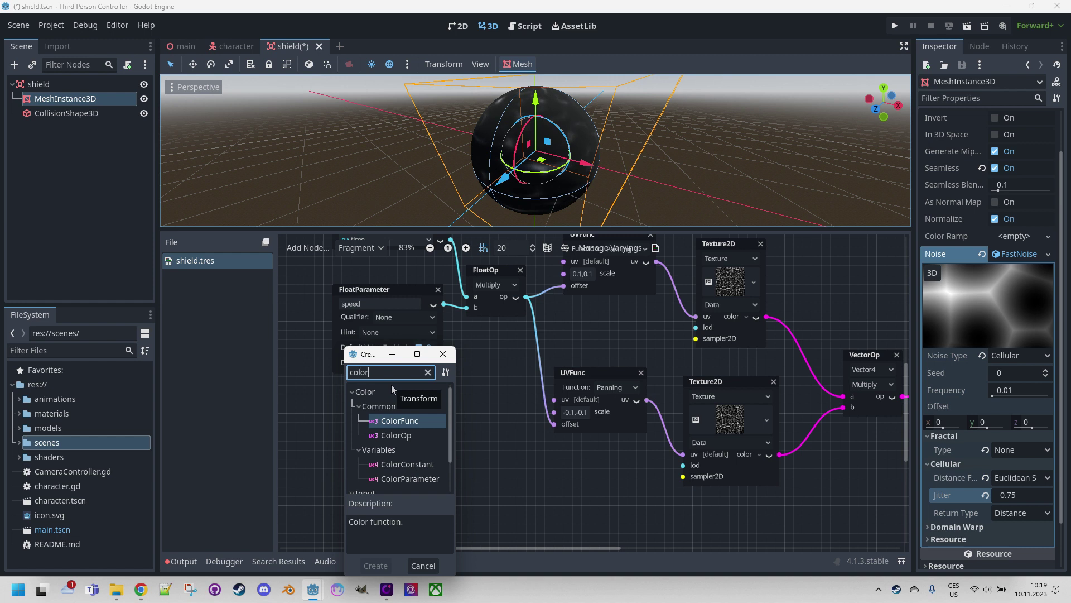
{"action": "type", "text": "param"}
{"action": "key", "text": "Return"}
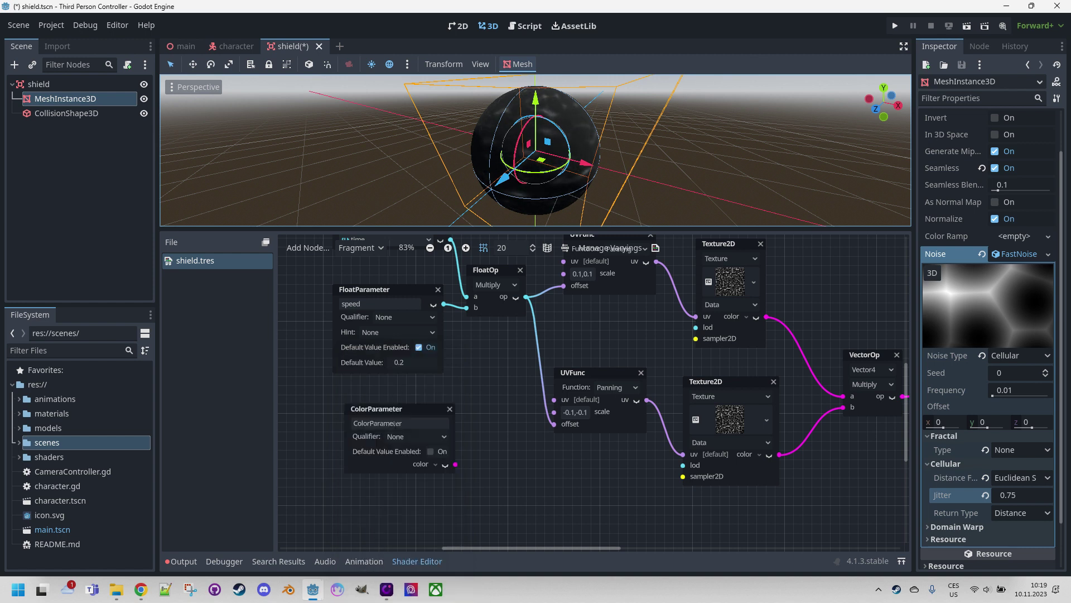
{"action": "left_click", "coordinate": [398, 423]}
{"action": "key", "text": "ctrl+a"}
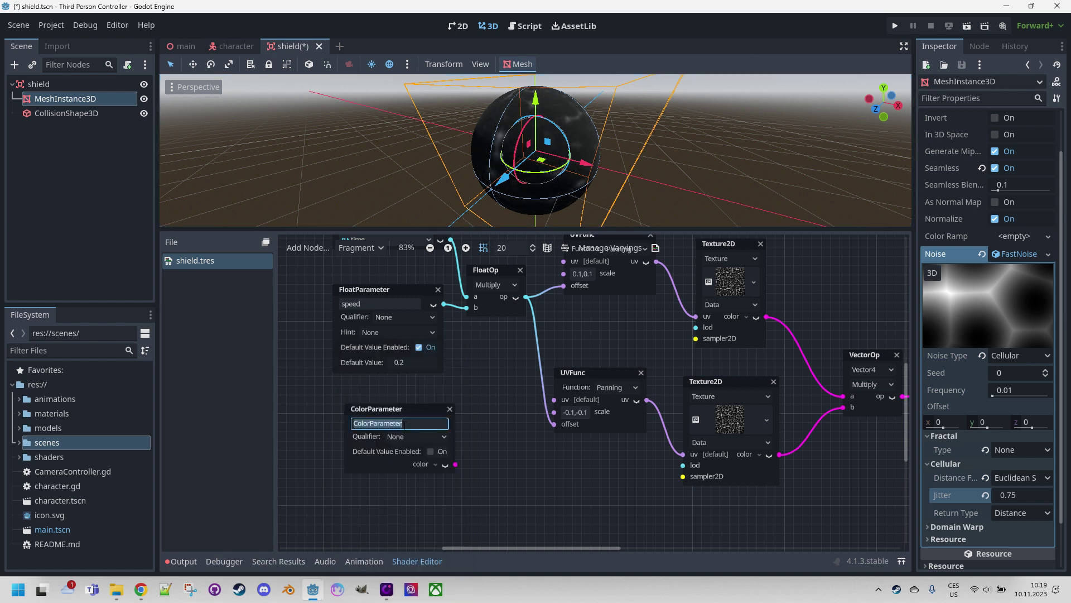
{"action": "type", "text": "shield_col"}
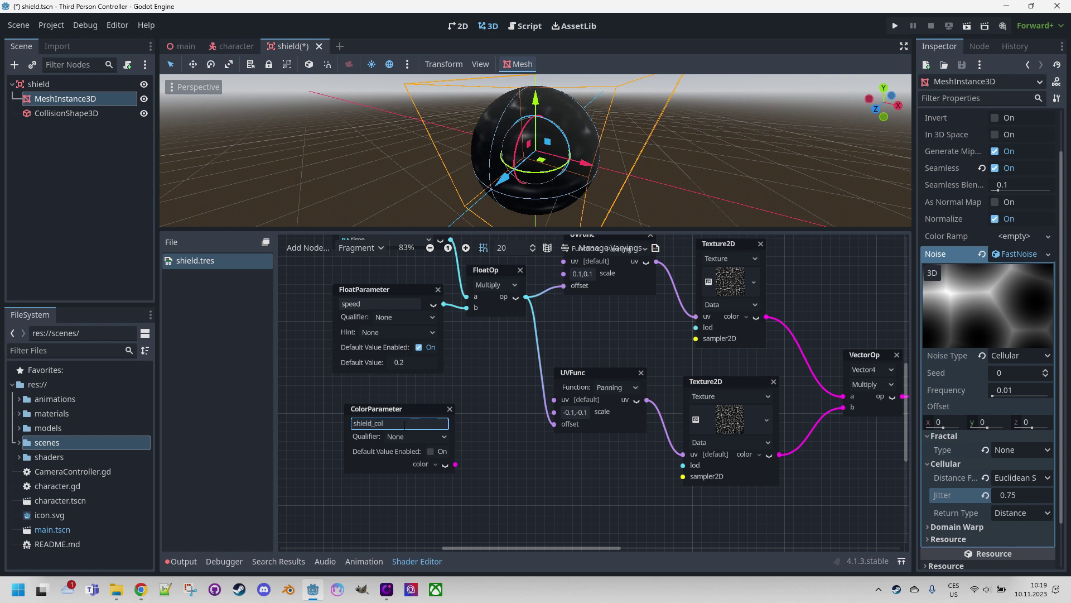
{"action": "type", "text": "or"}
{"action": "key", "text": "Return"}
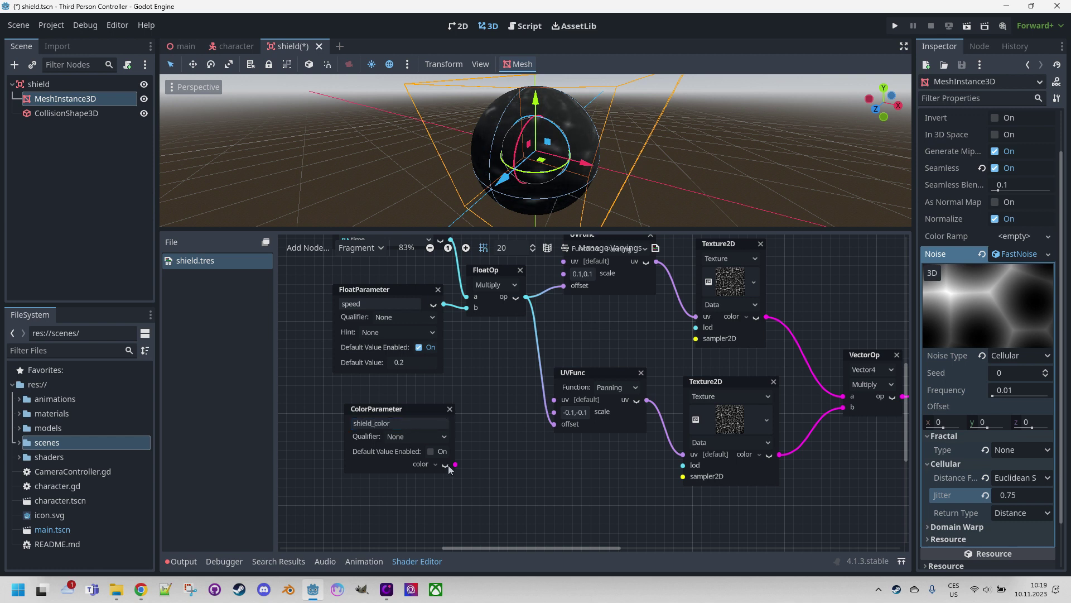
Step: Enable shield_color's default value and set it to blue #4053ff
{"action": "left_click", "coordinate": [430, 451]}
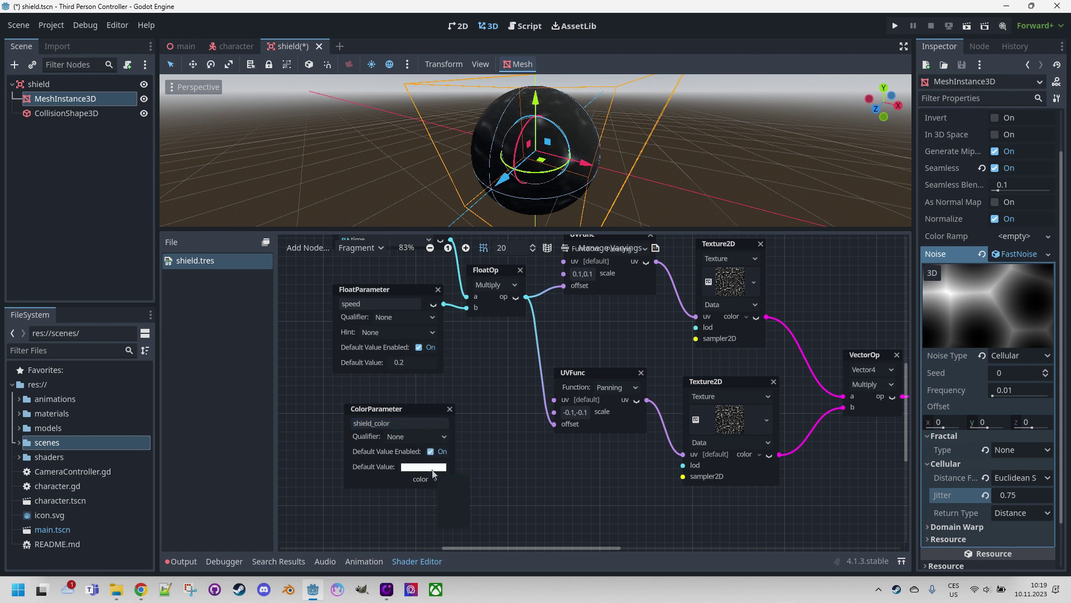
{"action": "left_click", "coordinate": [433, 467]}
{"action": "left_click_drag", "start_coordinate": [376, 341], "coordinate": [395, 353]}
{"action": "left_click", "coordinate": [400, 354]}
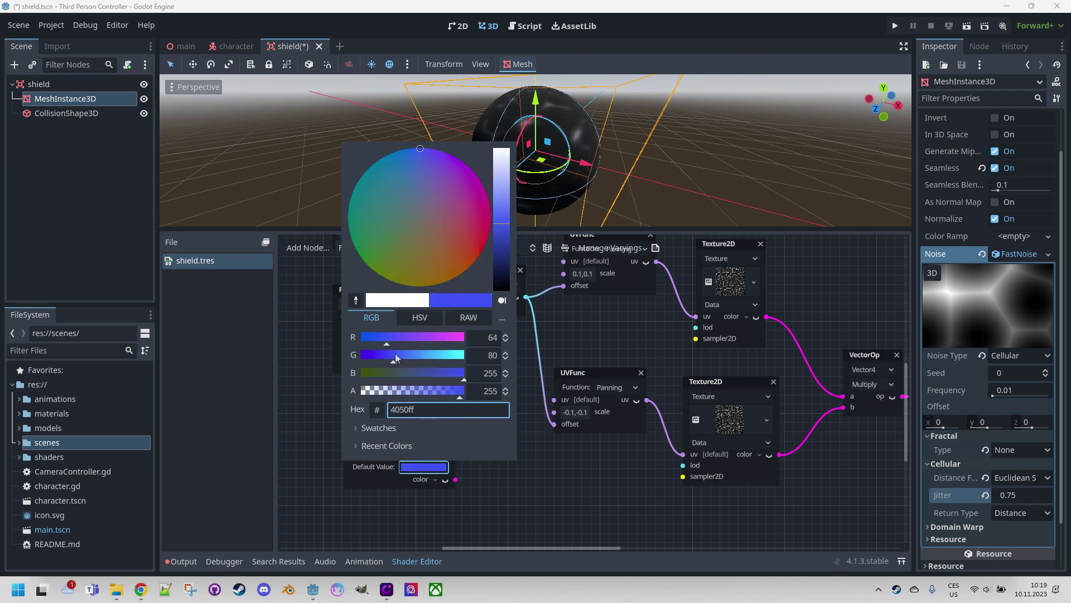
{"action": "left_click", "coordinate": [510, 500]}
{"action": "middle_click_drag", "start_coordinate": [572, 479], "coordinate": [432, 477]}
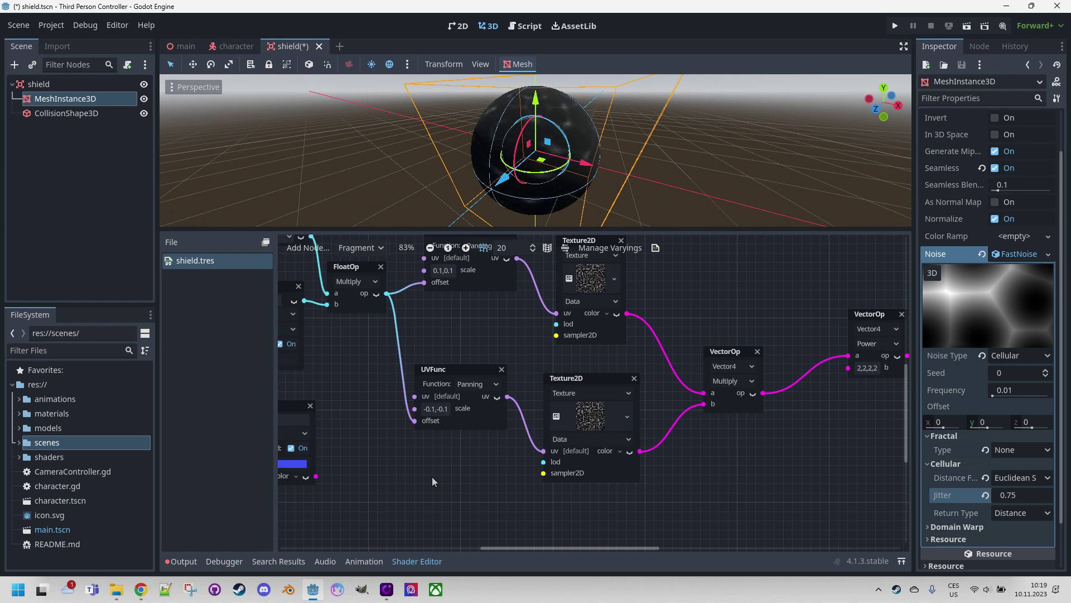
Step: Tidy the VectorOp nodes, then duplicate the Power VectorOp and switch the copy to Add
{"action": "mouse_move", "coordinate": [432, 476]}
{"action": "middle_mouse_down"}
{"action": "mouse_move", "coordinate": [469, 465]}
{"action": "mouse_move", "coordinate": [421, 481]}
{"action": "middle_mouse_up"}
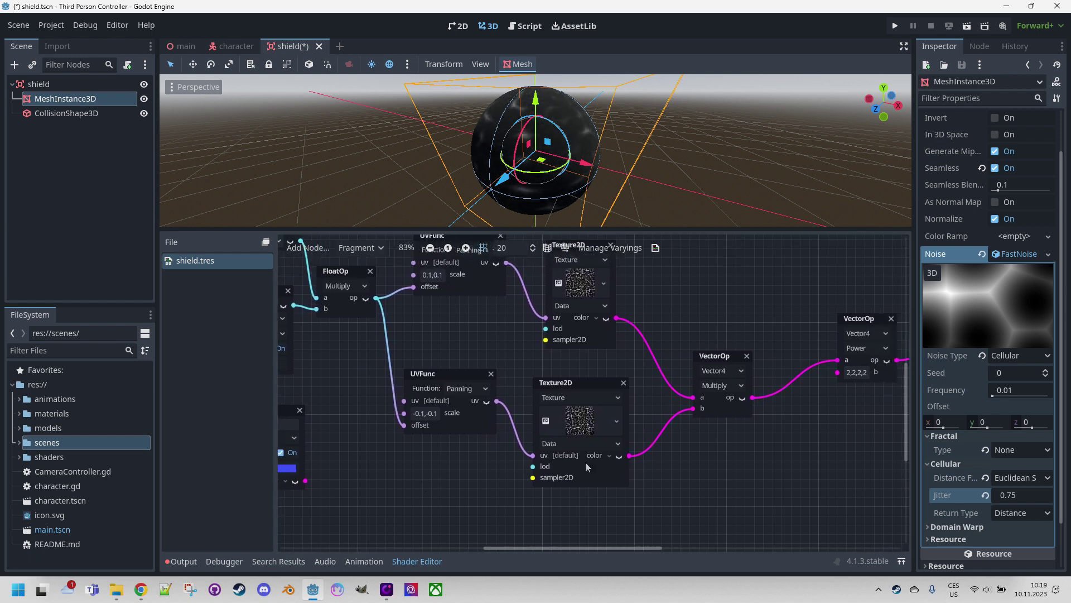
{"action": "left_click_drag", "start_coordinate": [724, 359], "coordinate": [718, 346]}
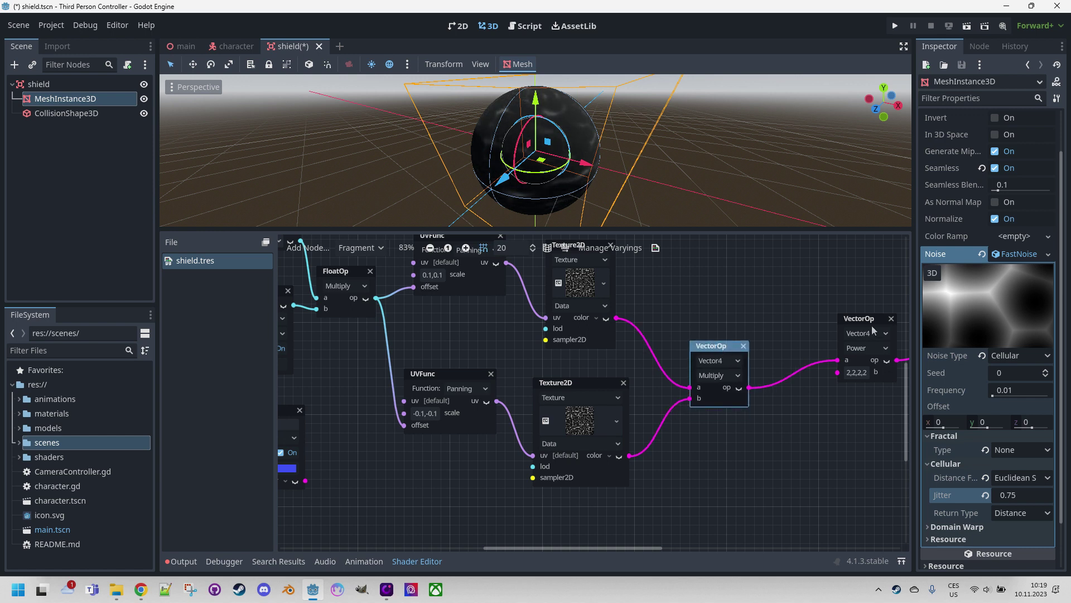
{"action": "left_click_drag", "start_coordinate": [875, 318], "coordinate": [823, 317]}
{"action": "scroll", "coordinate": [588, 505], "scroll_direction": "down", "scroll_amount": 2}
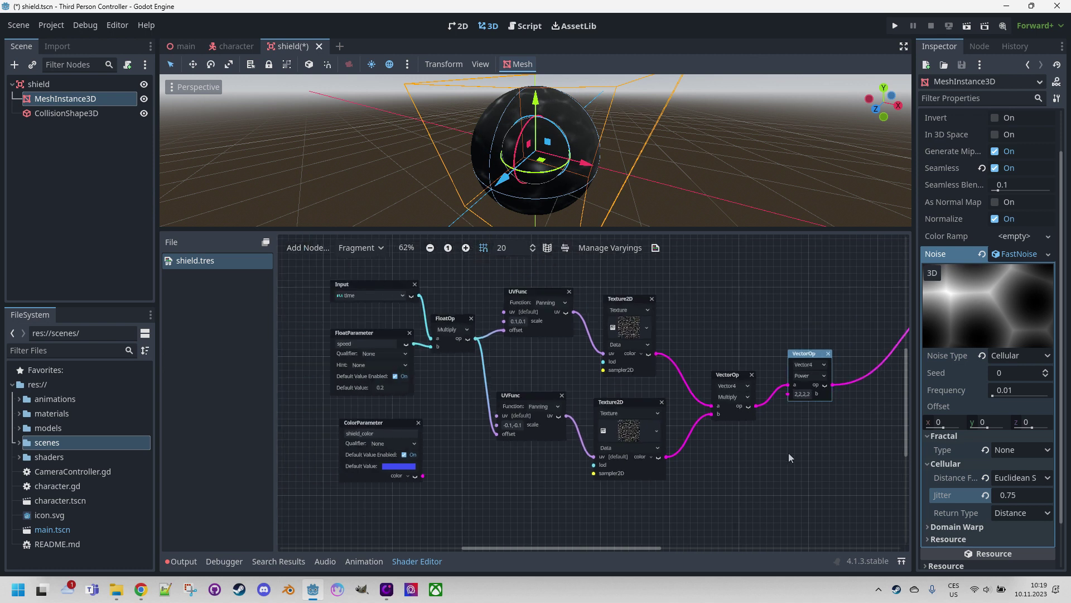
{"action": "middle_click_drag", "start_coordinate": [789, 453], "coordinate": [685, 421]}
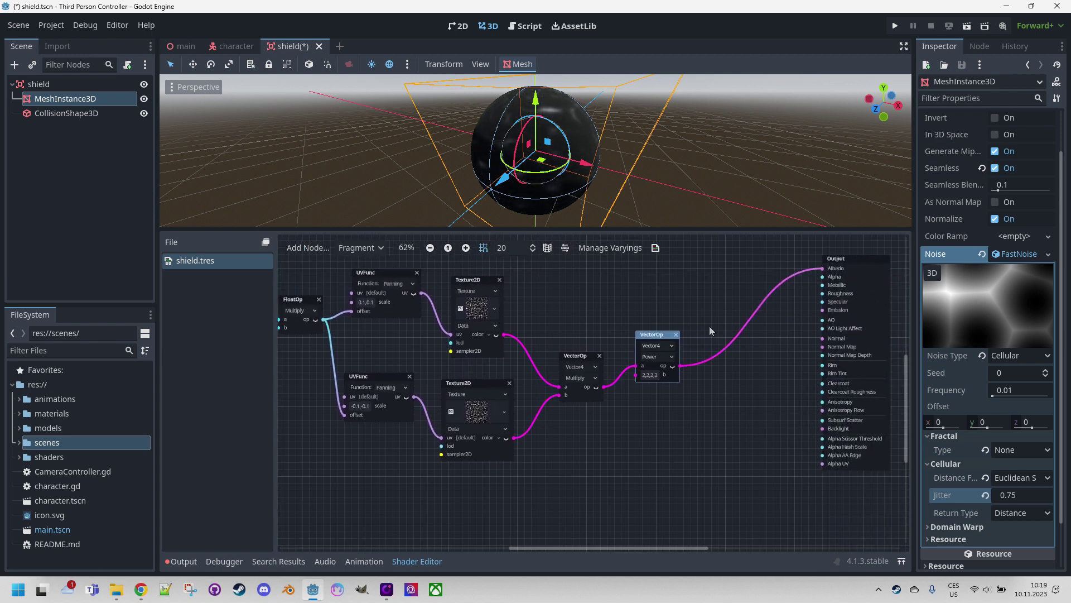
{"action": "key", "text": "ctrl+d"}
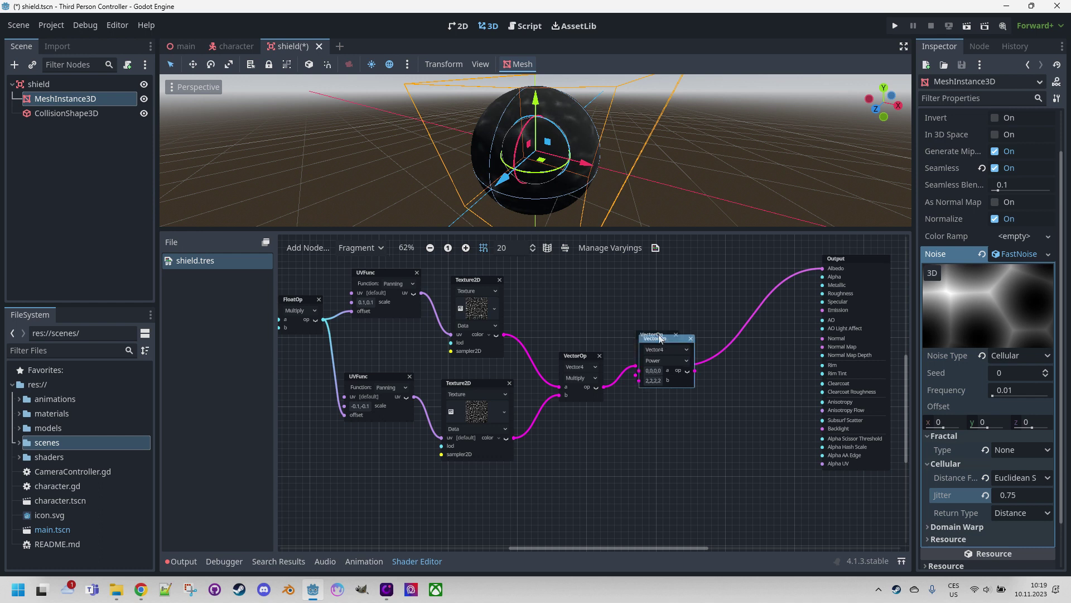
{"action": "left_click_drag", "start_coordinate": [672, 343], "coordinate": [755, 317]}
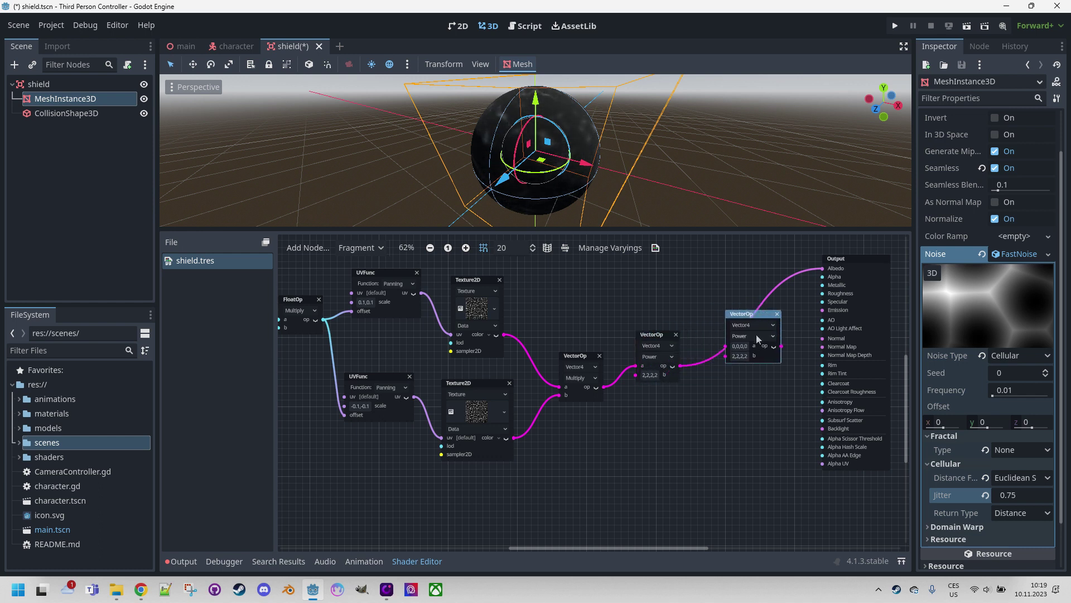
{"action": "left_click", "coordinate": [756, 336]}
{"action": "left_click", "coordinate": [753, 350]}
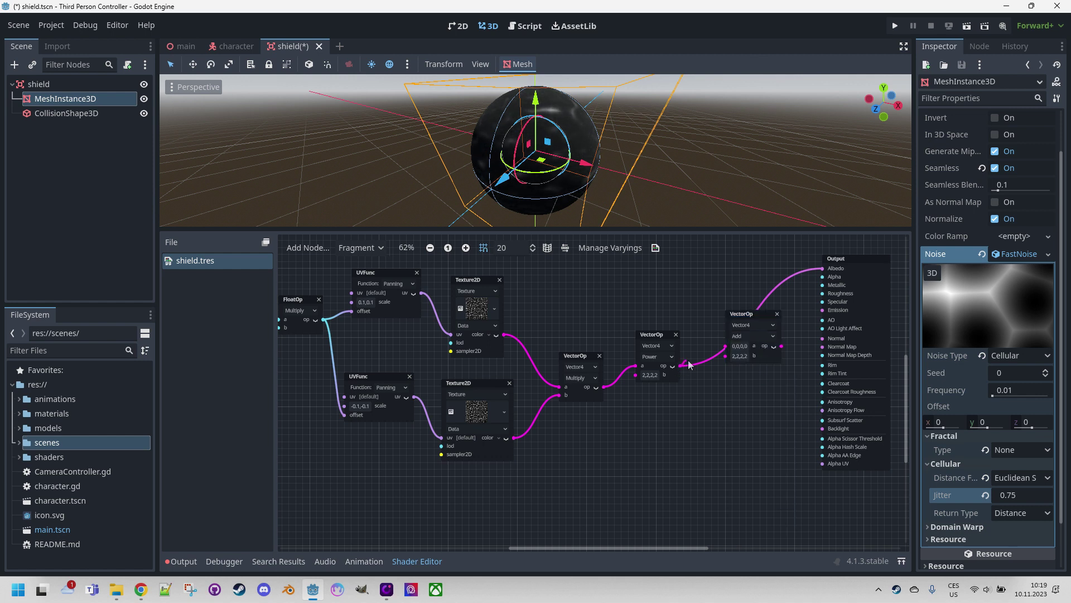
Step: Wire Power into Add's a, shield_color into b, and the Add result into Albedo
{"action": "left_click_drag", "start_coordinate": [681, 365], "coordinate": [725, 346]}
{"action": "middle_click_drag", "start_coordinate": [442, 513], "coordinate": [508, 484]}
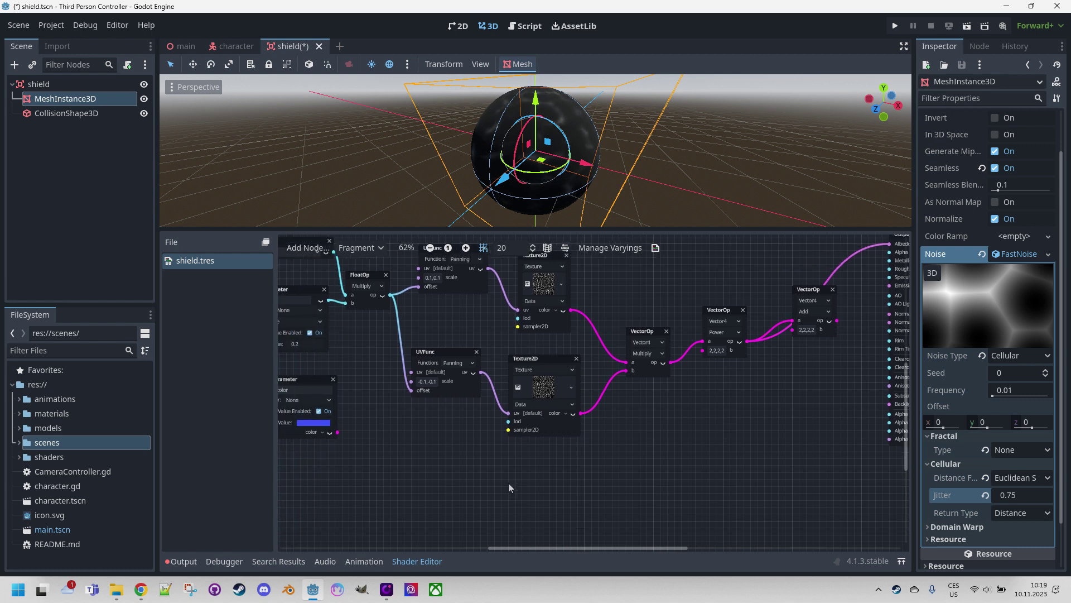
{"action": "left_click_drag", "start_coordinate": [337, 432], "coordinate": [791, 330]}
{"action": "middle_click_drag", "start_coordinate": [814, 370], "coordinate": [669, 418]}
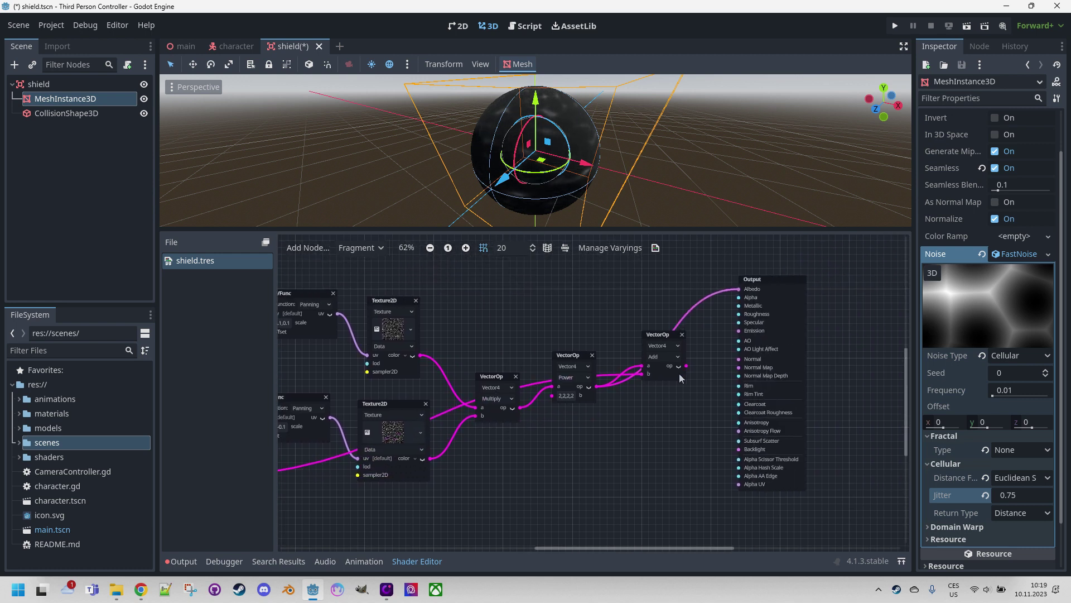
{"action": "left_click_drag", "start_coordinate": [687, 367], "coordinate": [741, 290]}
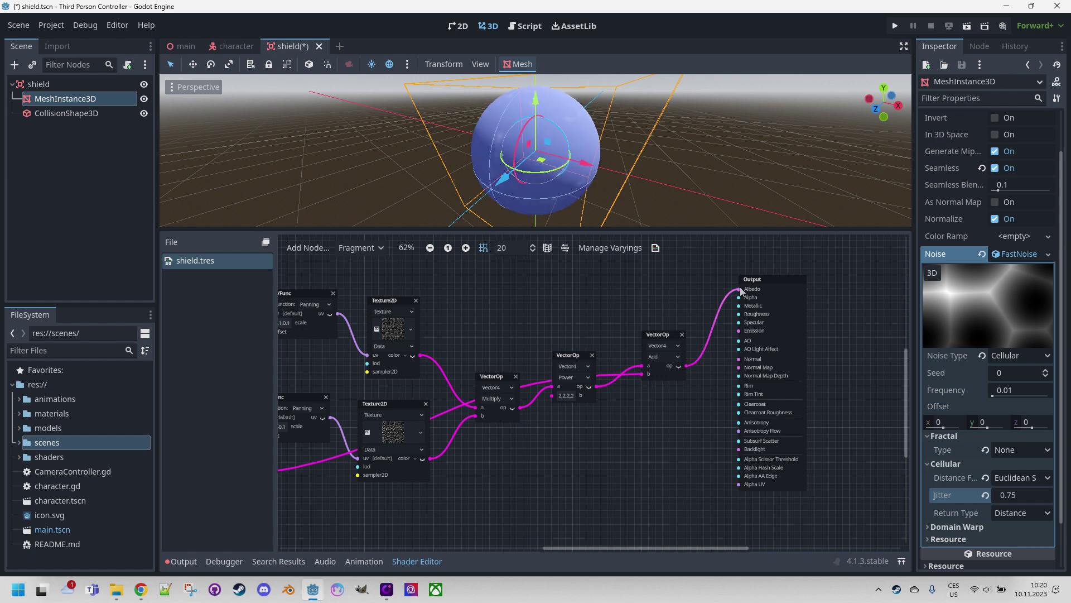
{"action": "scroll", "coordinate": [598, 165], "scroll_direction": "up", "scroll_amount": 3}
{"action": "scroll", "coordinate": [597, 165], "scroll_direction": "down", "scroll_amount": 4}
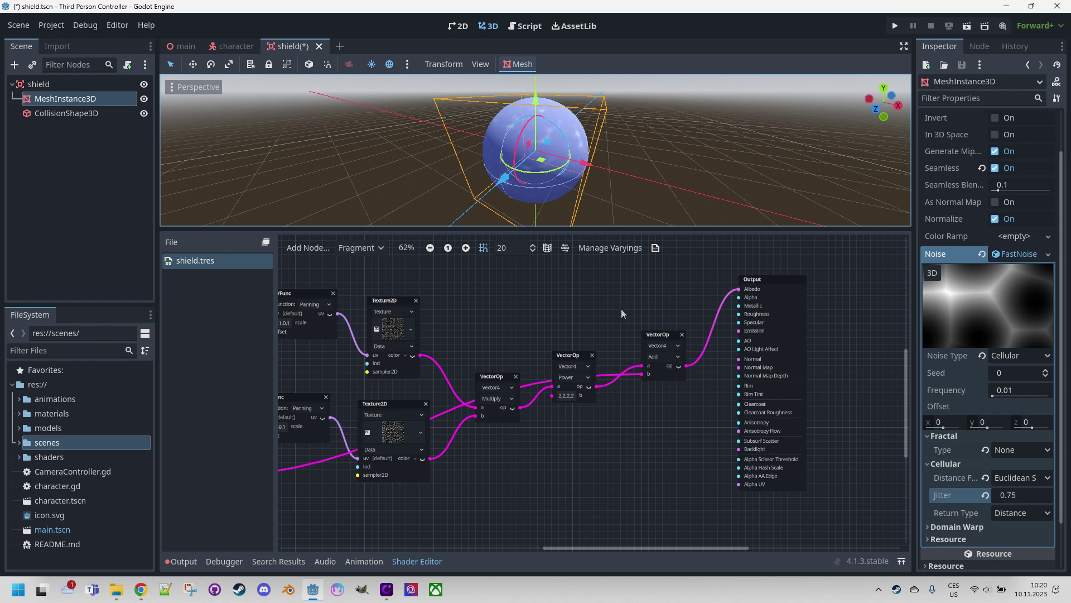
Step: Switch the Add VectorOp to Multiply so the powered noise multiplies the blue colour
{"action": "left_click", "coordinate": [661, 353]}
{"action": "left_click", "coordinate": [676, 400]}
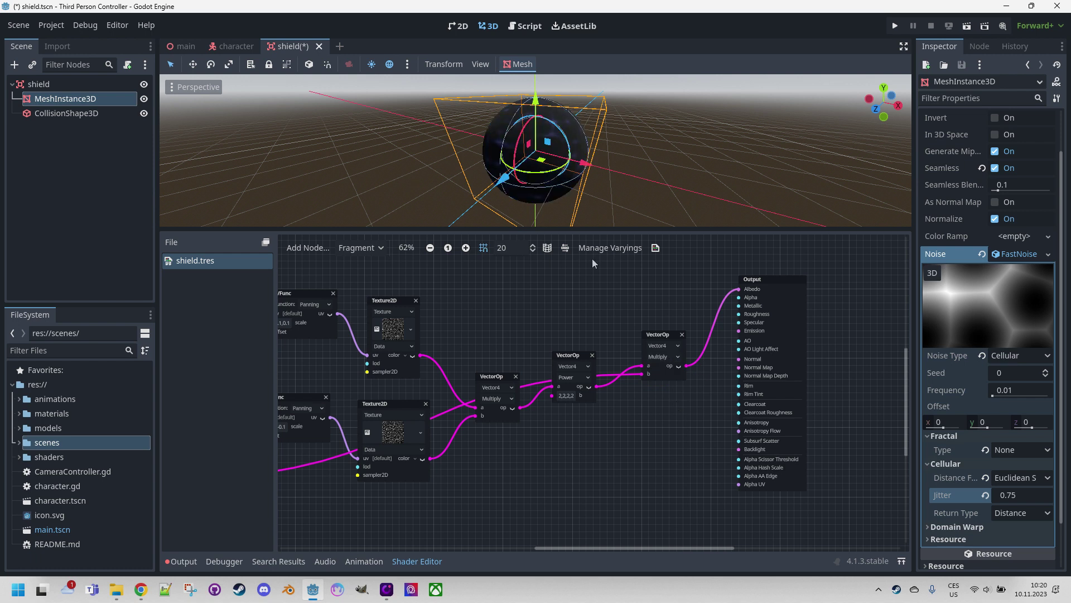
{"action": "scroll", "coordinate": [642, 154], "scroll_direction": "down", "scroll_amount": 3}
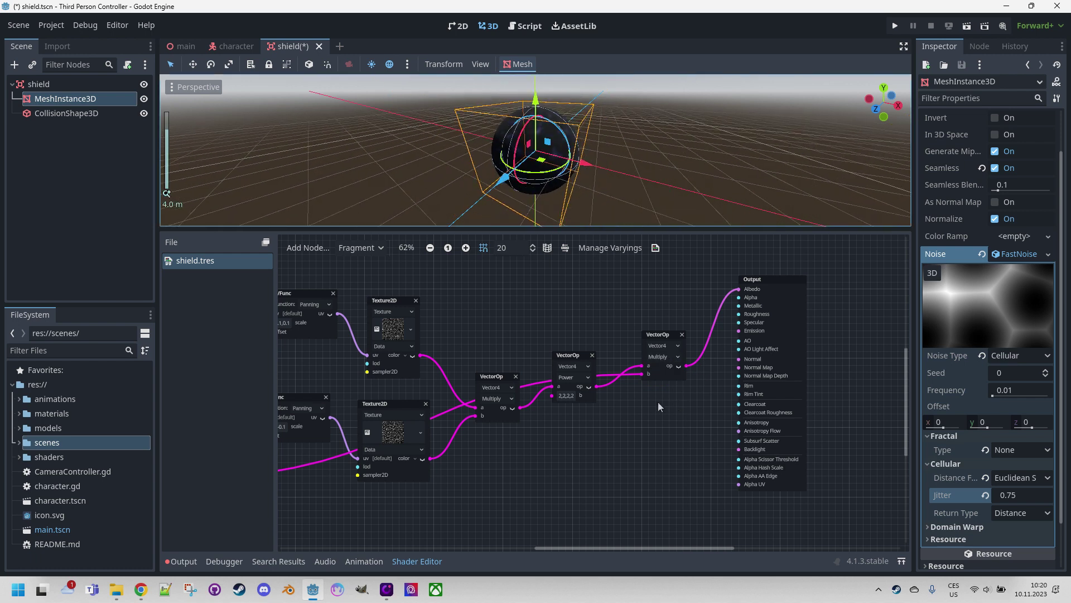
{"action": "scroll", "coordinate": [642, 397], "scroll_direction": "down", "scroll_amount": 3}
{"action": "scroll", "coordinate": [641, 398], "scroll_direction": "left", "scroll_amount": 3}
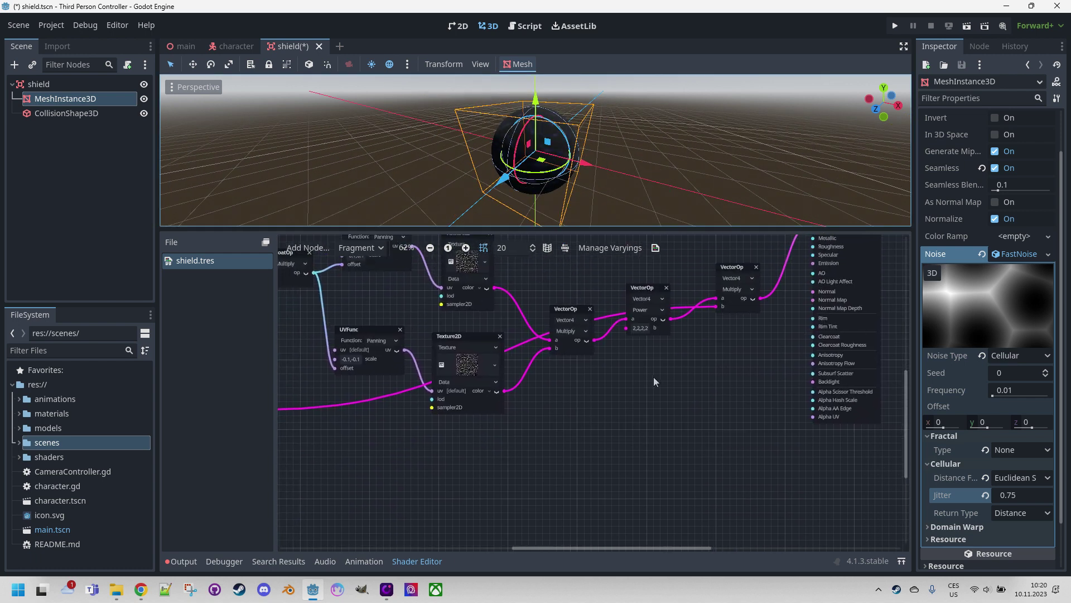
{"action": "scroll", "coordinate": [654, 382], "scroll_direction": "down", "scroll_amount": 1}
{"action": "scroll", "coordinate": [654, 381], "scroll_direction": "left", "scroll_amount": 2}
{"action": "scroll", "coordinate": [677, 378], "scroll_direction": "left", "scroll_amount": 4}
{"action": "scroll", "coordinate": [677, 378], "scroll_direction": "down", "scroll_amount": 1}
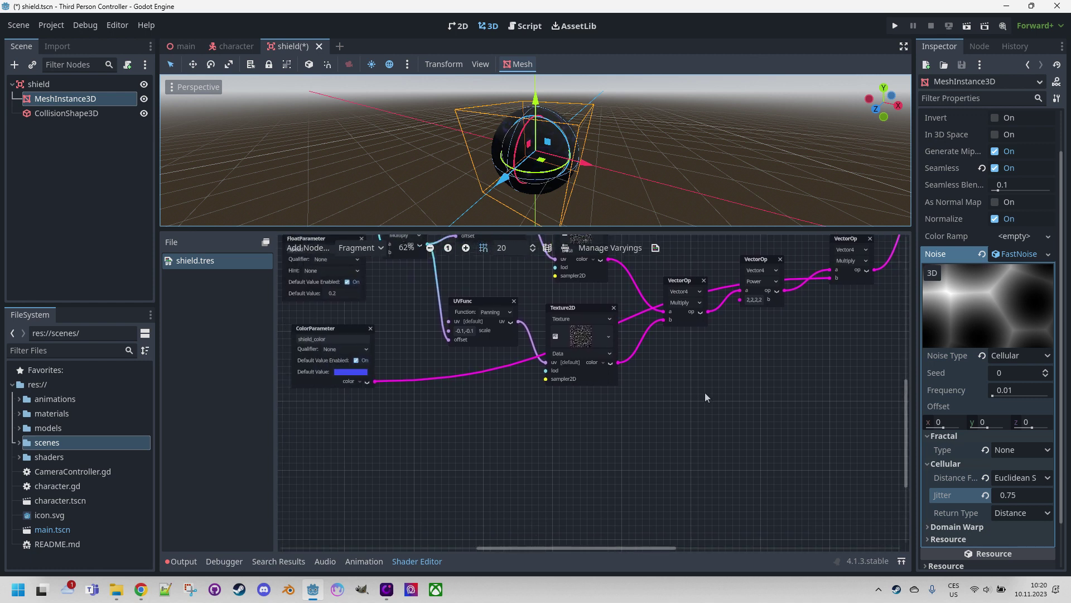
{"action": "scroll", "coordinate": [697, 394], "scroll_direction": "right", "scroll_amount": 2}
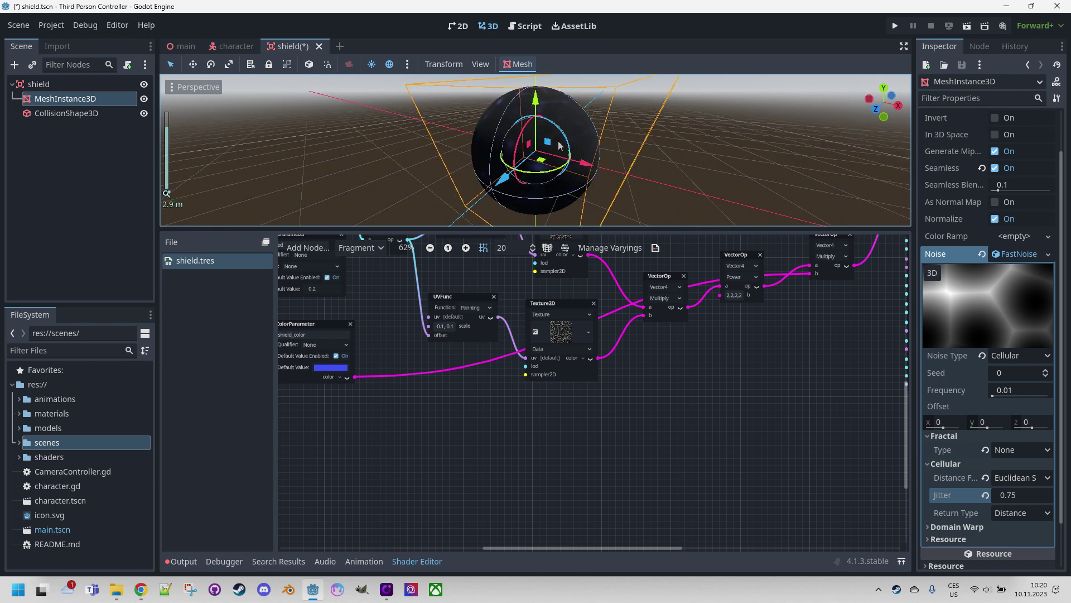
{"action": "scroll", "coordinate": [540, 162], "scroll_direction": "up", "scroll_amount": 1}
Step: Deselect the shield mesh and bring the Output node into closer view
{"action": "left_click", "coordinate": [88, 222]}
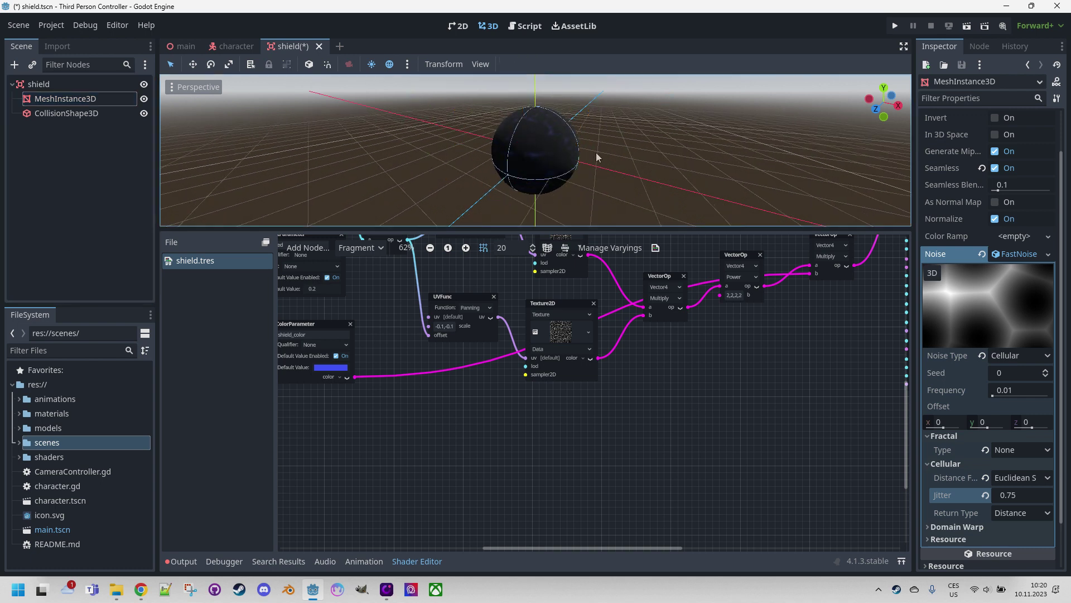
{"action": "scroll", "coordinate": [596, 152], "scroll_direction": "up", "scroll_amount": 2}
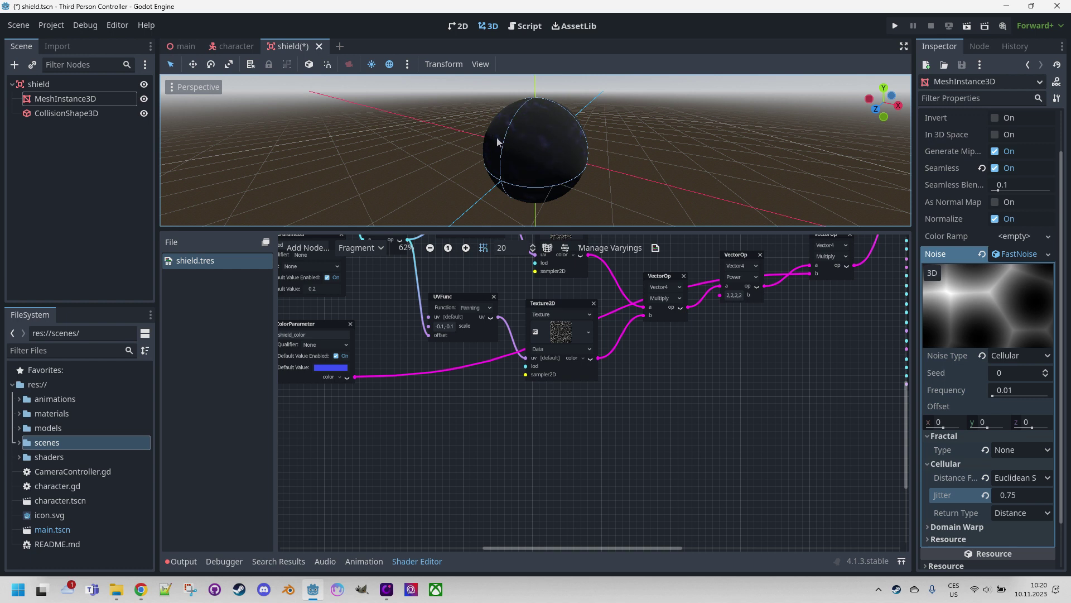
{"action": "middle_click_drag", "start_coordinate": [841, 350], "coordinate": [722, 432]}
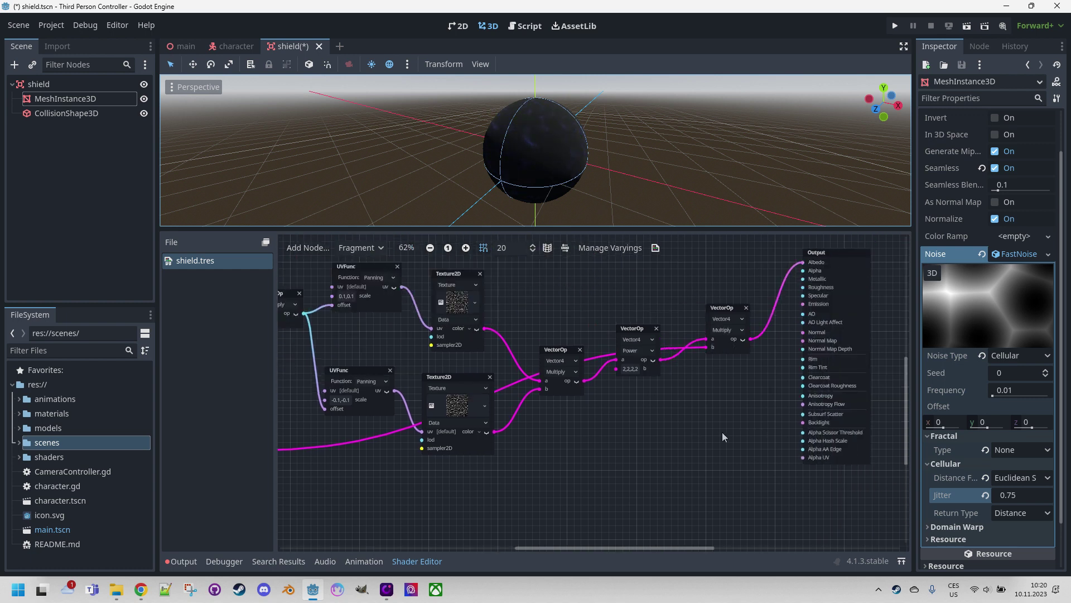
{"action": "scroll", "coordinate": [777, 356], "scroll_direction": "up", "scroll_amount": 2}
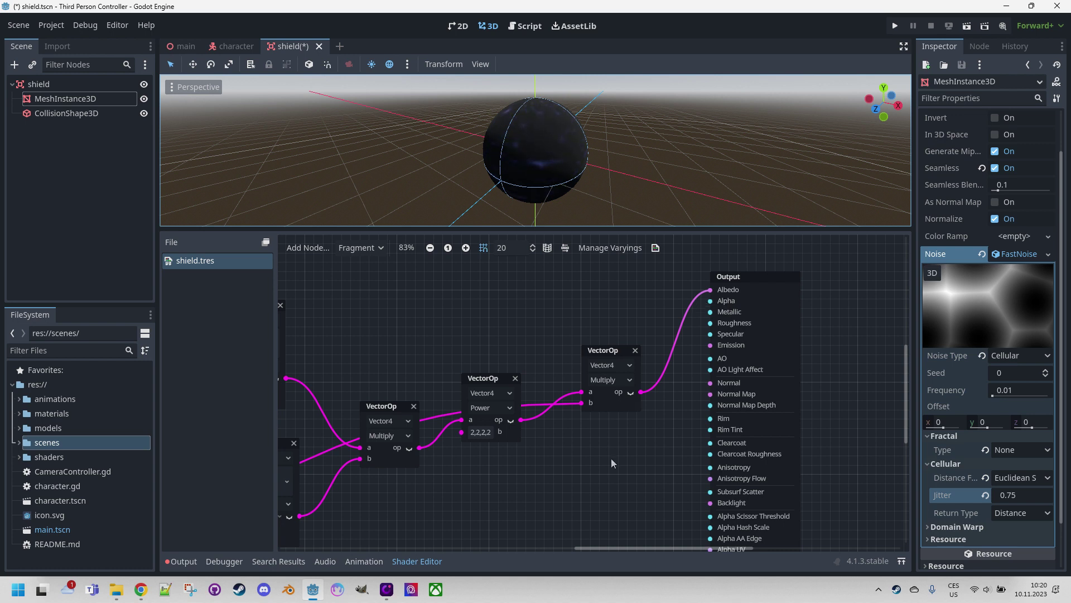
Step: Attach a VectorDecompose node set to Vector4 to the Power node's output, below it
{"action": "left_click", "coordinate": [489, 379]}
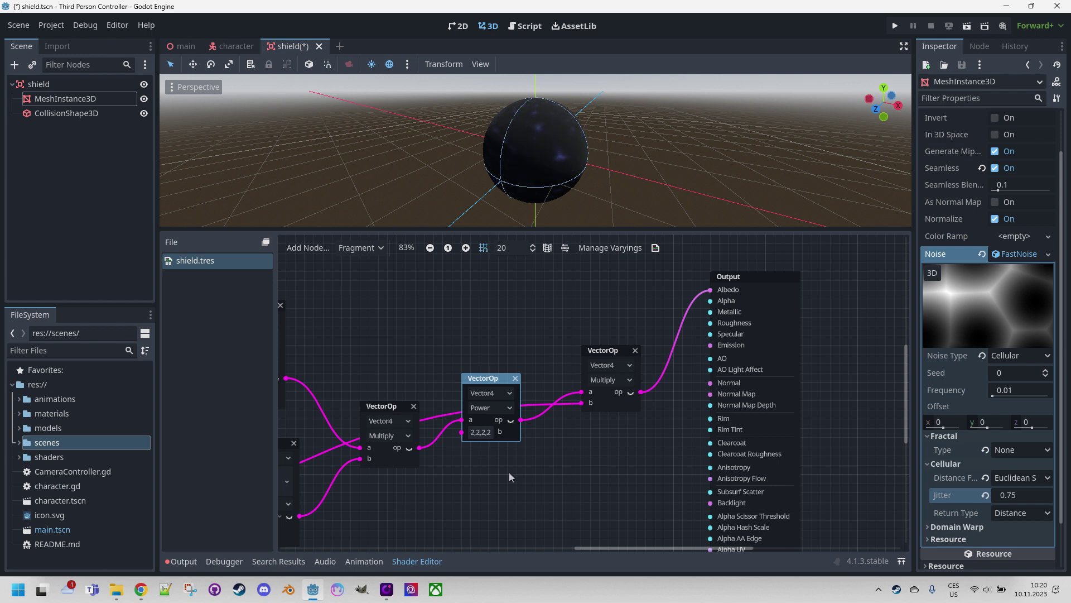
{"action": "middle_click_drag", "start_coordinate": [509, 472], "coordinate": [514, 410]}
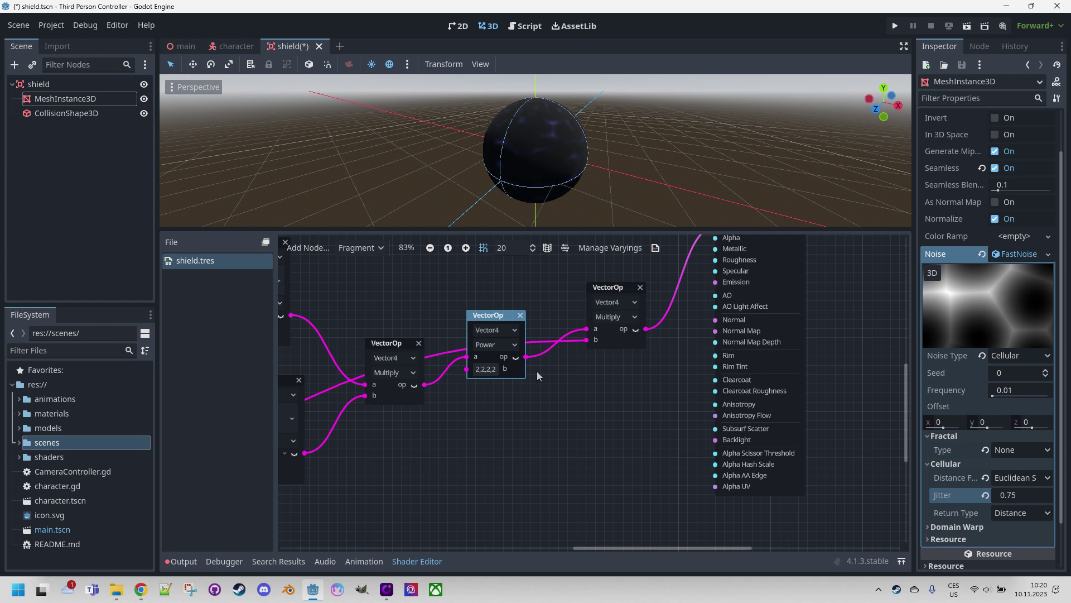
{"action": "left_click_drag", "start_coordinate": [560, 454], "coordinate": [551, 426]}
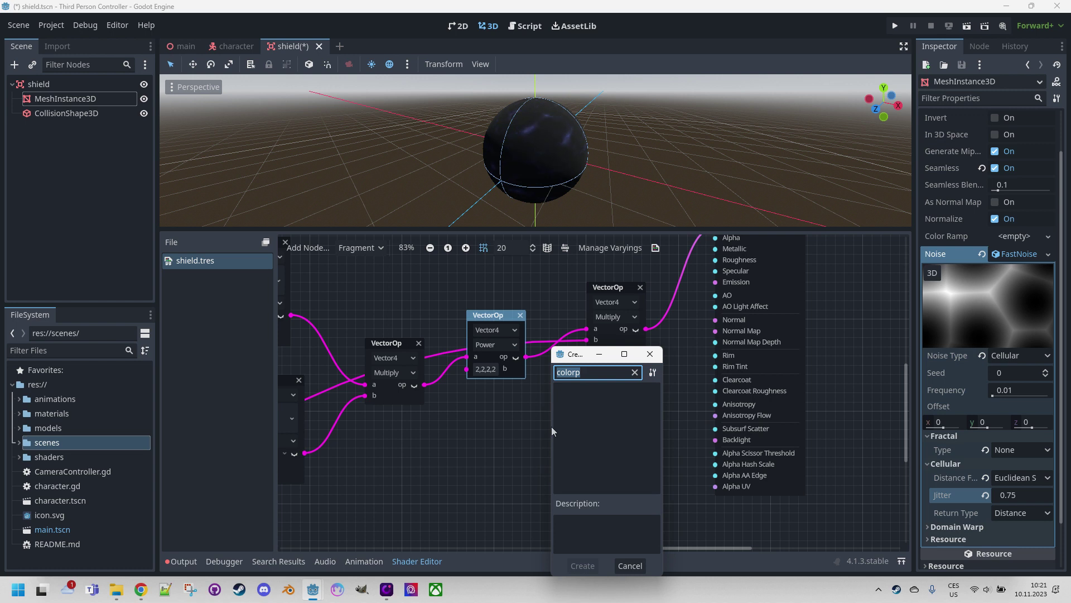
{"action": "type", "text": "vector"}
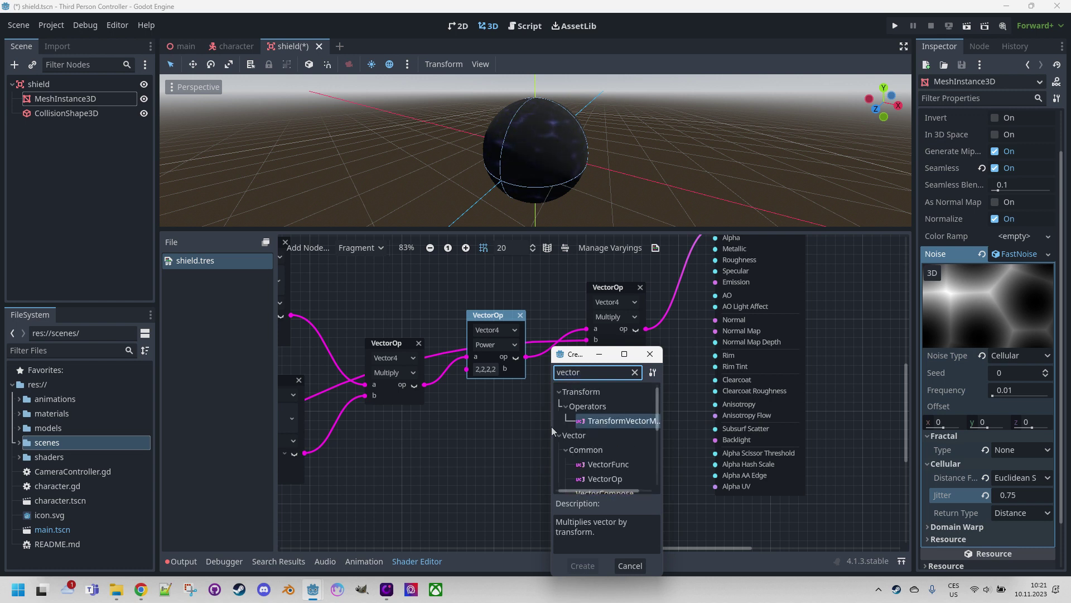
{"action": "type", "text": "de"}
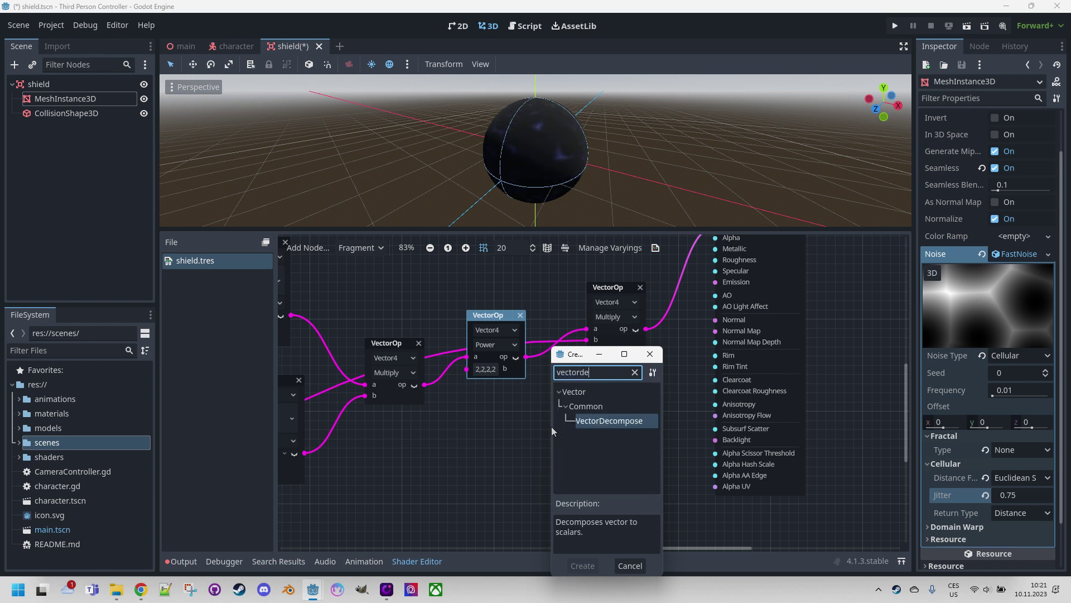
{"action": "key", "text": "Return"}
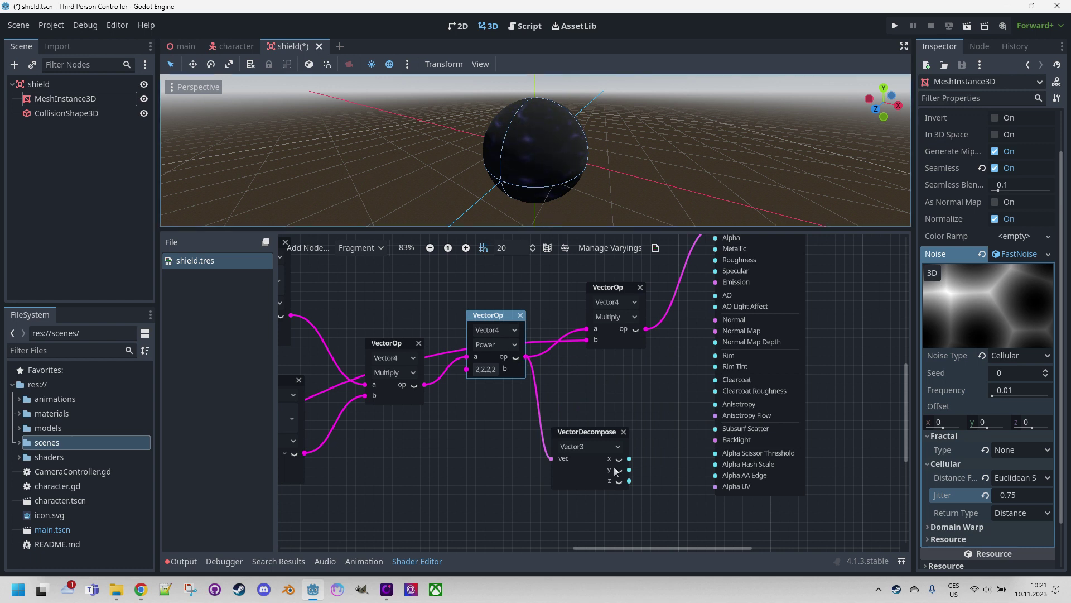
{"action": "left_click", "coordinate": [583, 447]}
{"action": "left_click", "coordinate": [587, 492]}
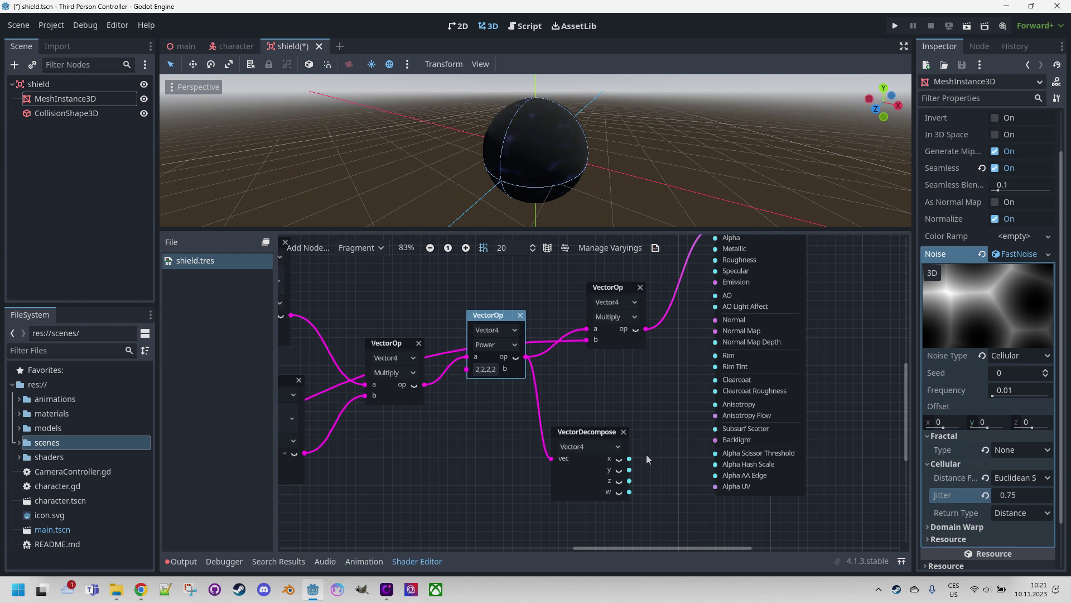
{"action": "left_click_drag", "start_coordinate": [613, 436], "coordinate": [596, 457]}
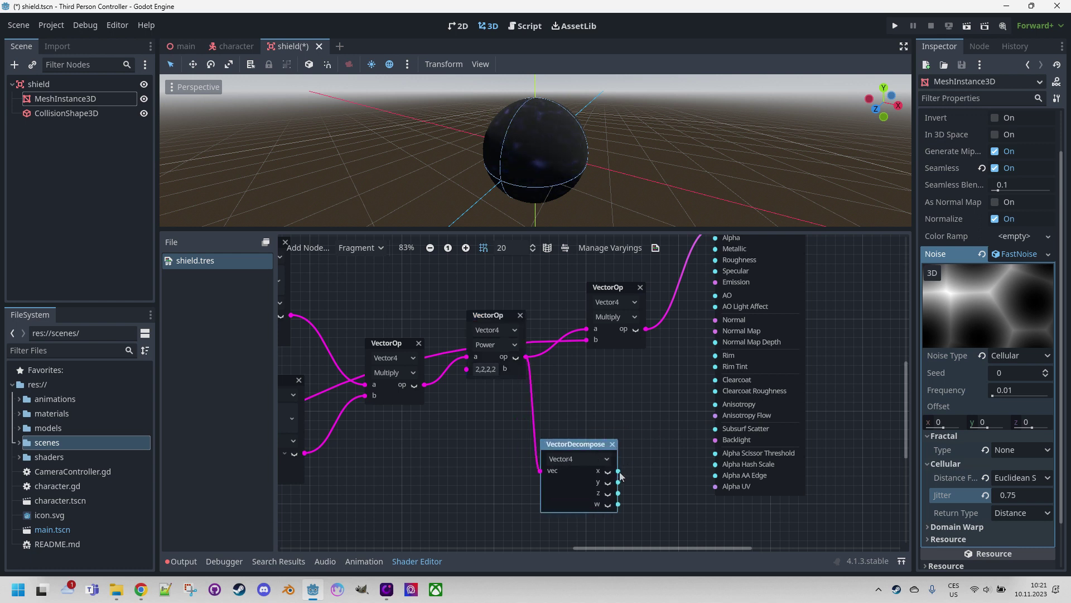
Step: Add a FloatOp on the decomposed x component that multiplies it by 10
{"action": "left_click_drag", "start_coordinate": [635, 434], "coordinate": [641, 420]}
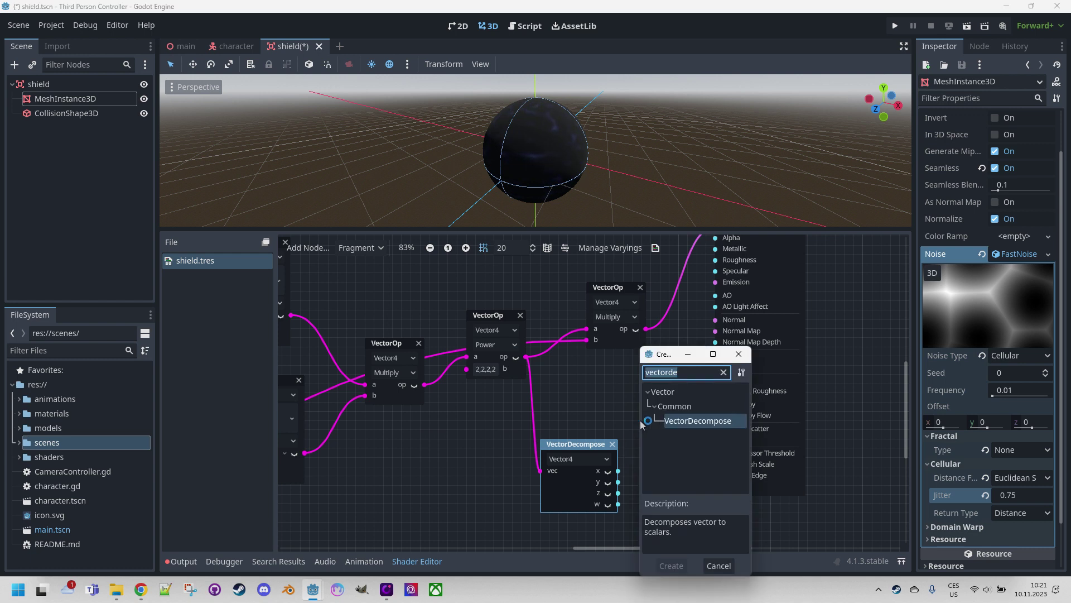
{"action": "type", "text": "floatop"}
{"action": "key", "text": "Return"}
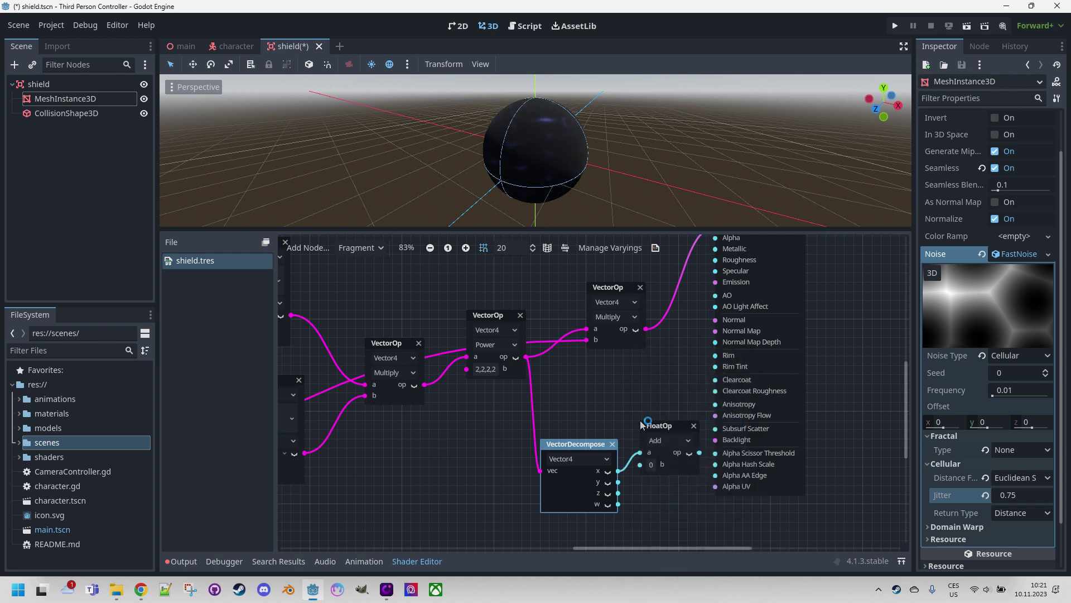
{"action": "left_click", "coordinate": [667, 440]}
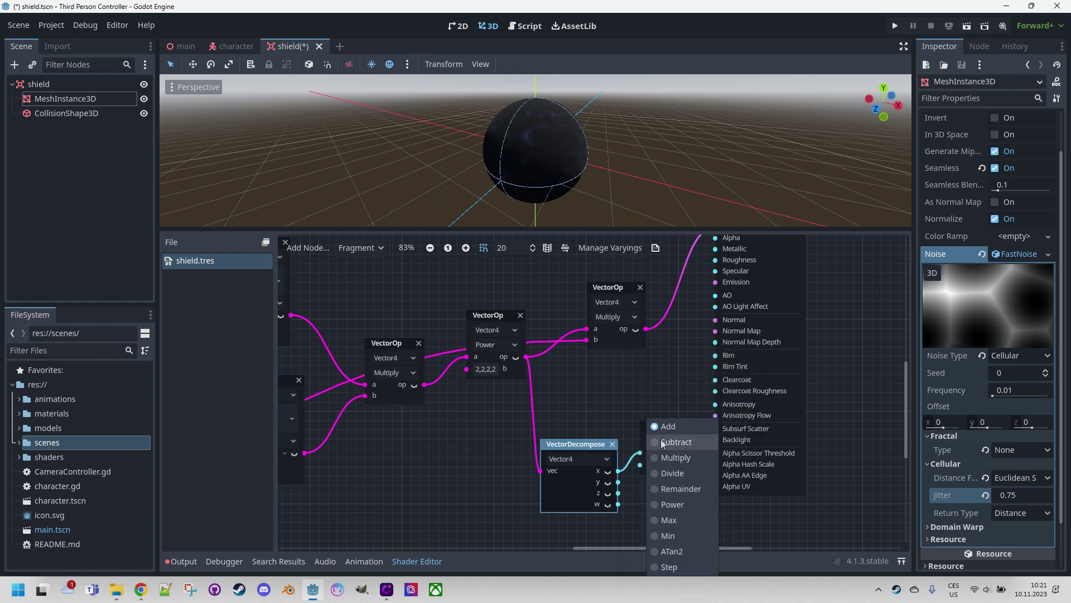
{"action": "left_click", "coordinate": [673, 457]}
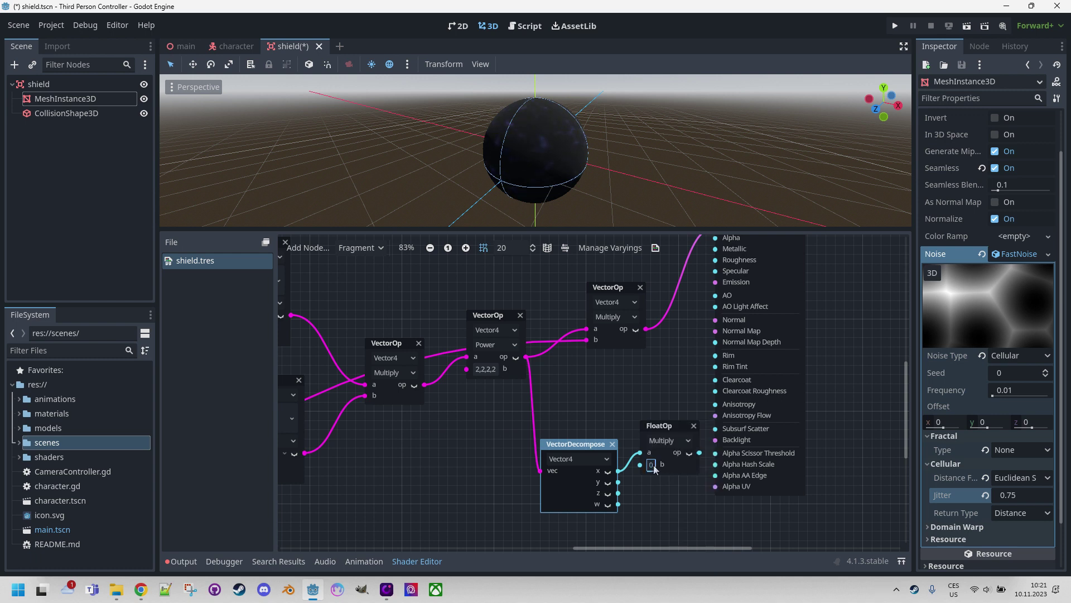
{"action": "left_click", "coordinate": [651, 464]}
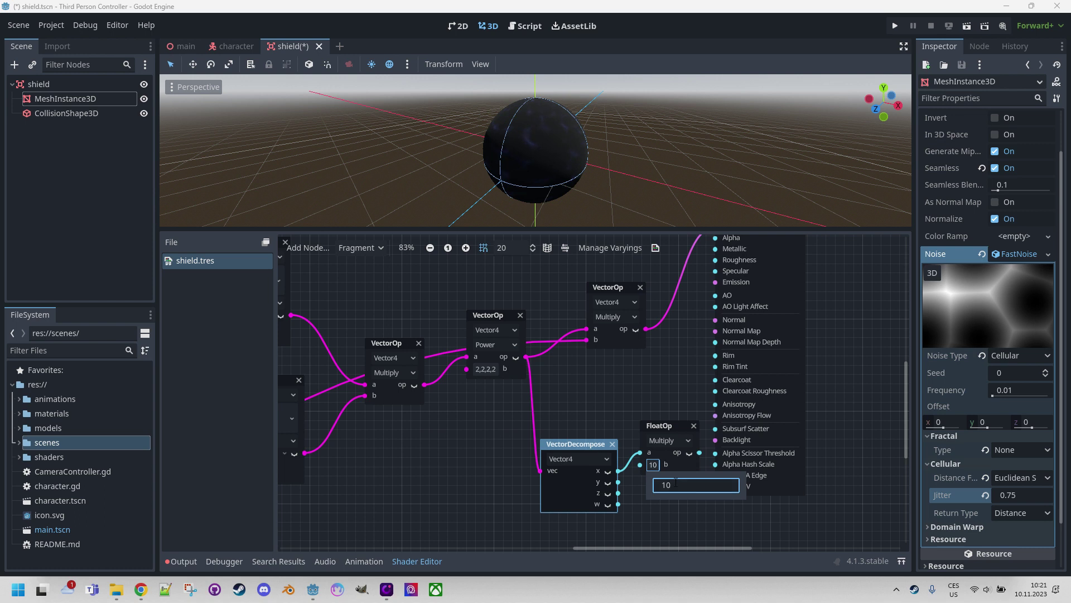
{"action": "type", "text": "10"}
{"action": "key", "text": "Return"}
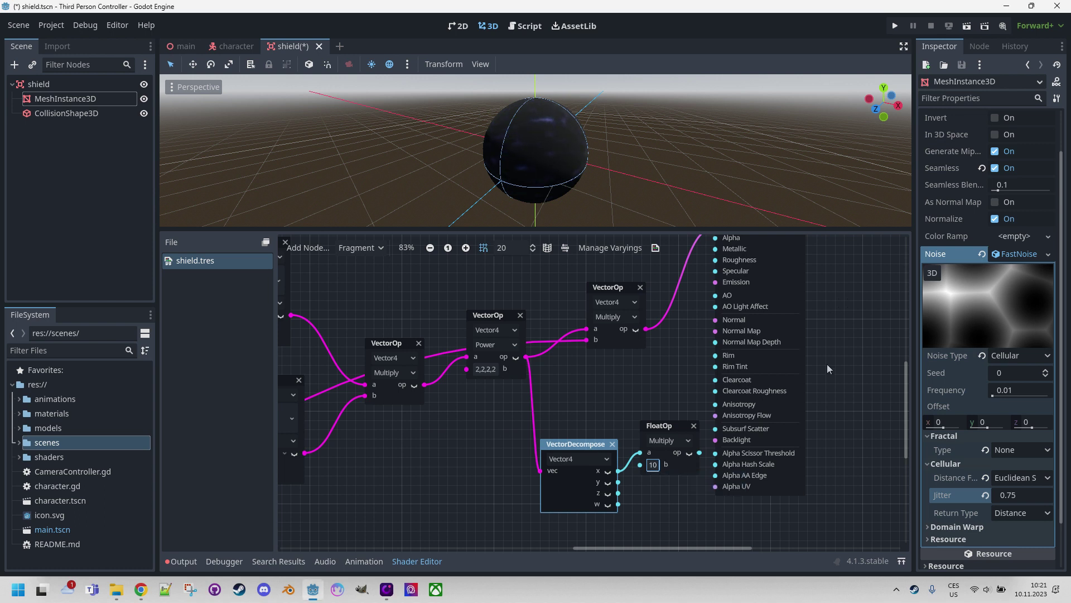
Step: Wire the FloatOp result into the Output node's Alpha, making the sphere mostly transparent
{"action": "scroll", "coordinate": [832, 371], "scroll_direction": "up", "scroll_amount": 2}
{"action": "left_click_drag", "start_coordinate": [770, 250], "coordinate": [805, 246]}
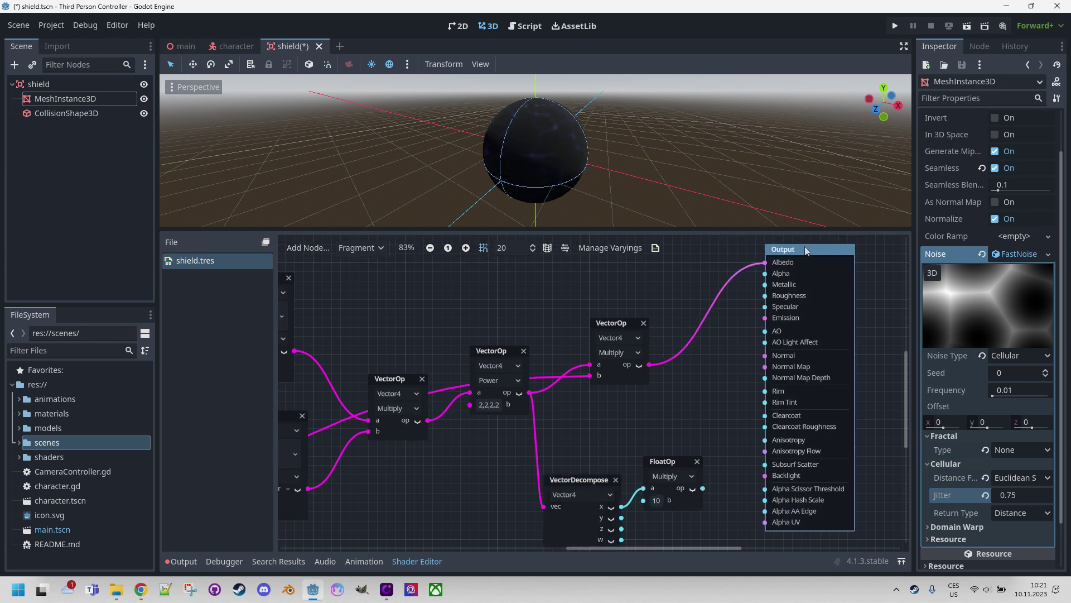
{"action": "left_click_drag", "start_coordinate": [723, 473], "coordinate": [768, 273]}
{"action": "scroll", "coordinate": [594, 141], "scroll_direction": "up", "scroll_amount": 2}
{"action": "middle_click_drag", "start_coordinate": [594, 141], "coordinate": [727, 146]}
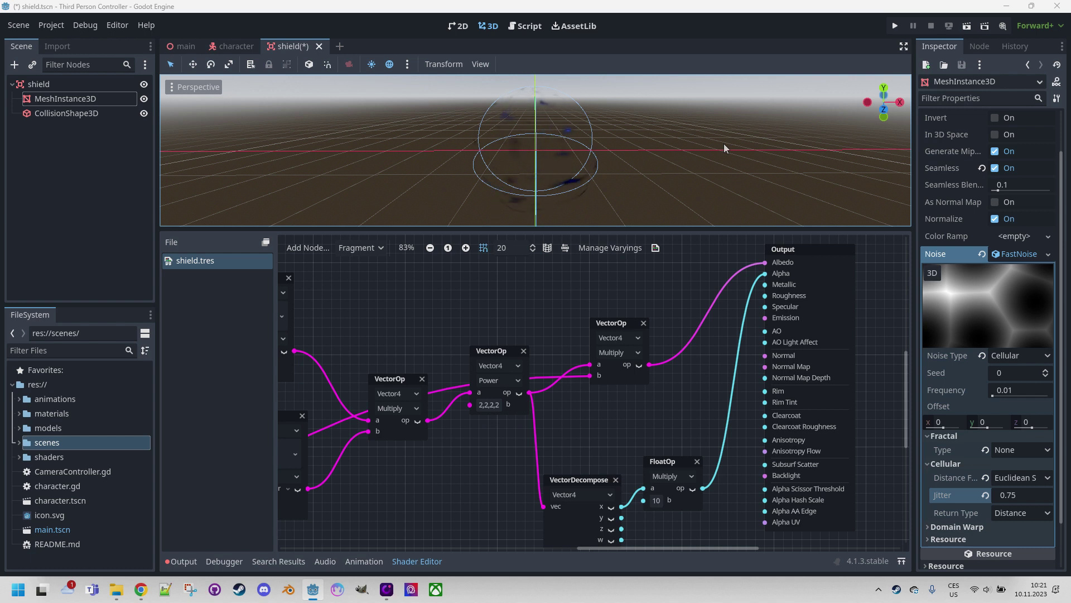
Step: Enlarge the 3D viewport above the shader graph and view the transparent shield against the sky
{"action": "scroll", "coordinate": [718, 133], "scroll_direction": "up", "scroll_amount": 2}
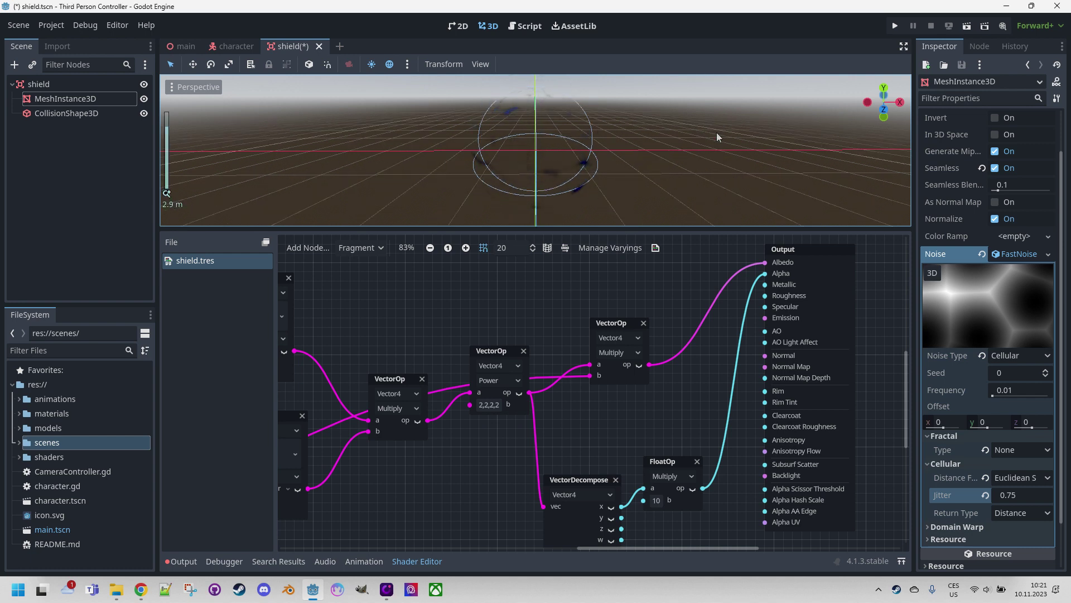
{"action": "middle_click_drag", "start_coordinate": [716, 133], "coordinate": [770, 160]}
{"action": "left_click", "coordinate": [61, 114]}
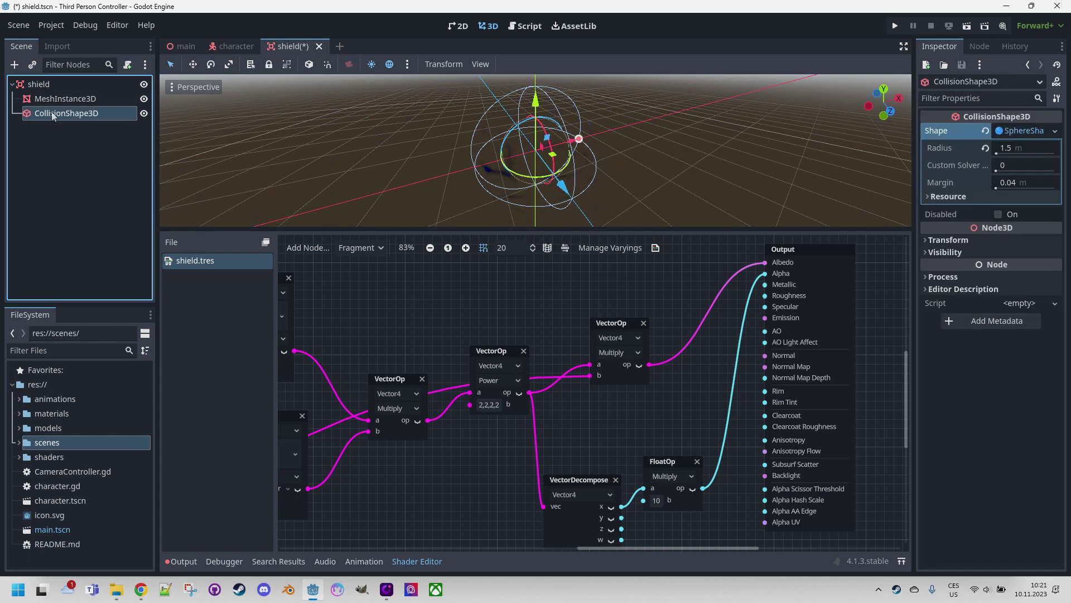
{"action": "left_click", "coordinate": [64, 152]}
{"action": "left_click", "coordinate": [39, 84]}
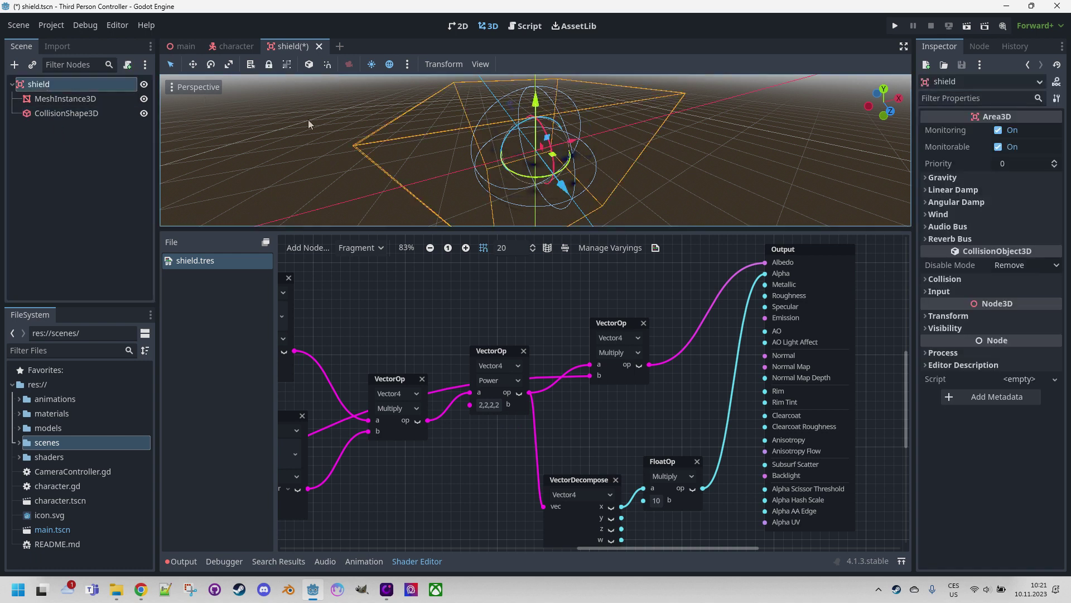
{"action": "left_click", "coordinate": [292, 144]}
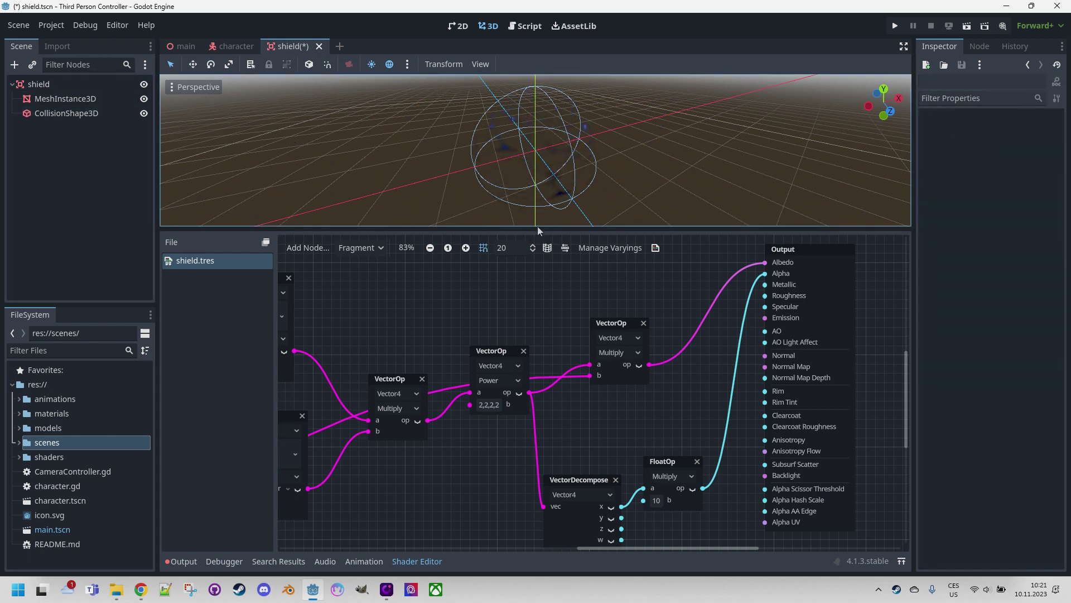
{"action": "left_click_drag", "start_coordinate": [539, 230], "coordinate": [535, 379]}
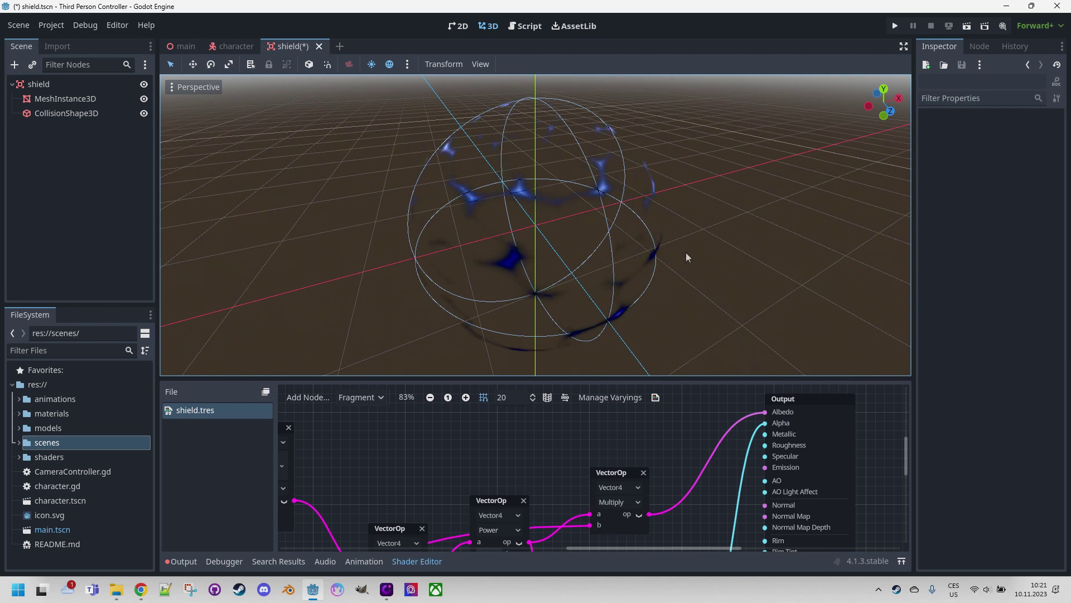
{"action": "middle_click_drag", "start_coordinate": [687, 257], "coordinate": [691, 224]}
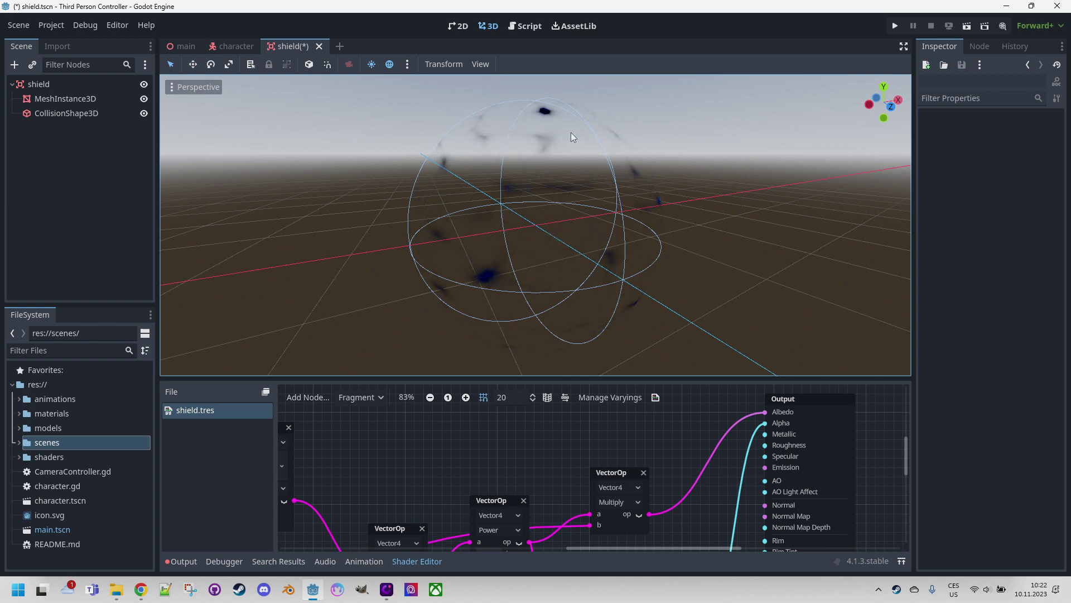
Step: Save the shield scene and instance shield.tscn as a child of the character node
{"action": "key", "text": "ctrl+s"}
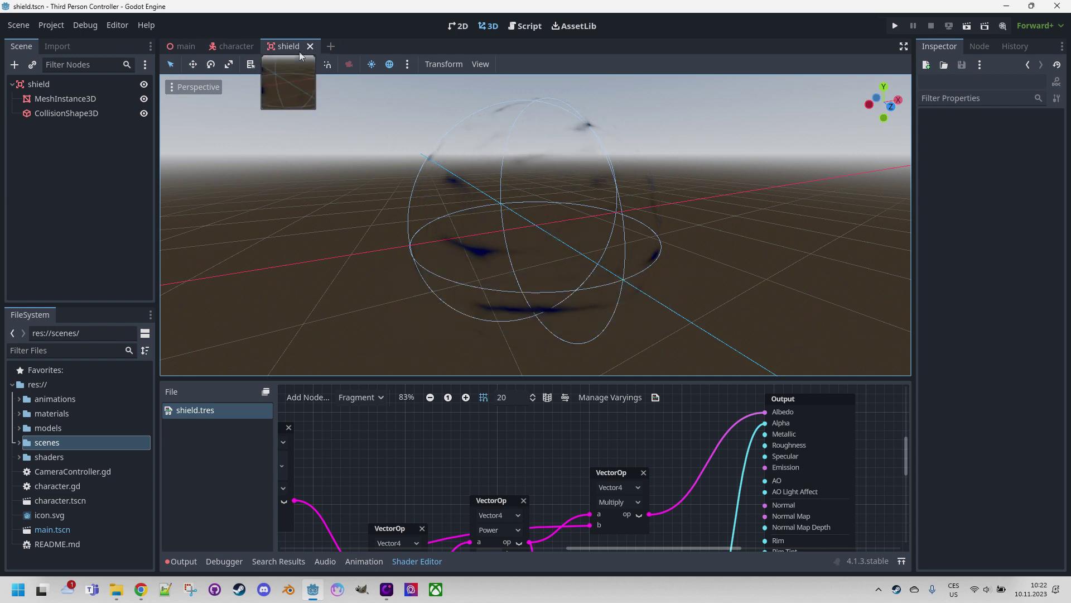
{"action": "left_click", "coordinate": [236, 48]}
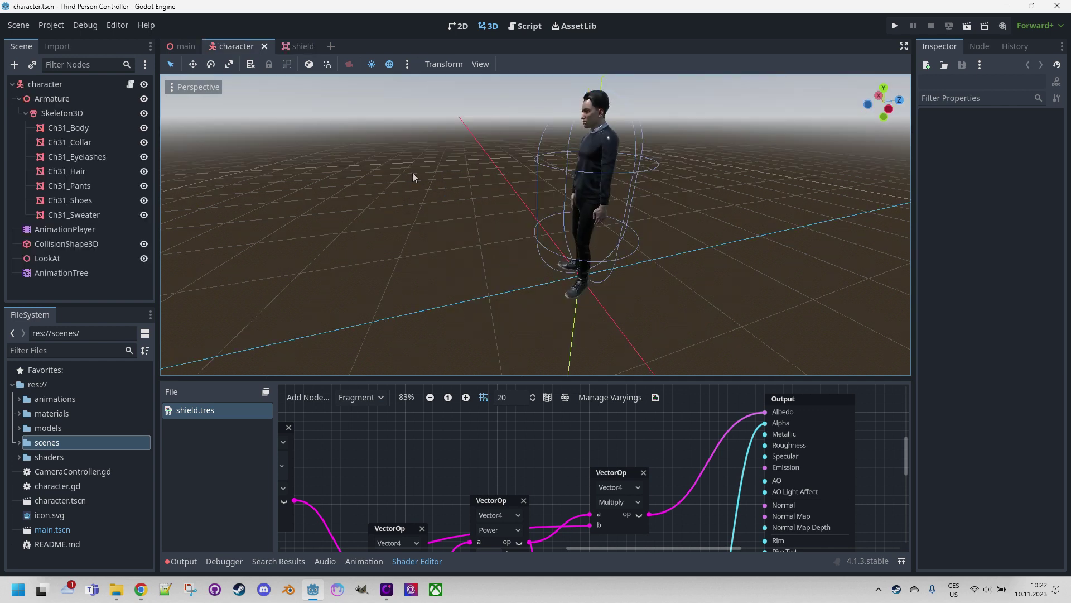
{"action": "left_click", "coordinate": [19, 443]}
{"action": "left_click_drag", "start_coordinate": [33, 461], "coordinate": [65, 84]}
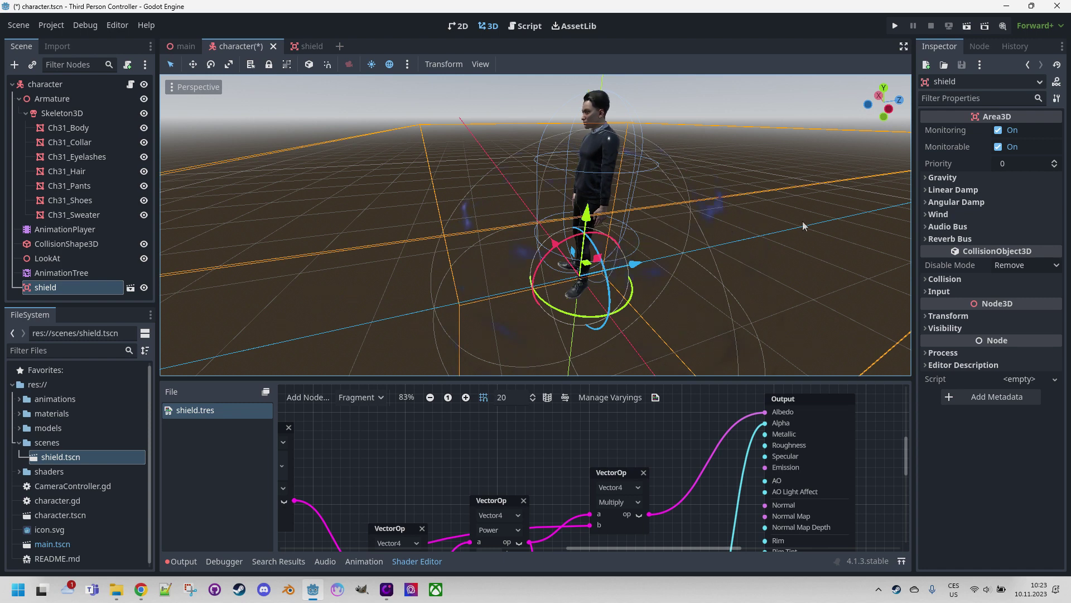
Step: Raise the shield 0.552 m so its sphere surrounds the character's body
{"action": "middle_click_drag", "start_coordinate": [804, 226], "coordinate": [776, 201]}
{"action": "scroll", "coordinate": [775, 200], "scroll_direction": "down", "scroll_amount": 3}
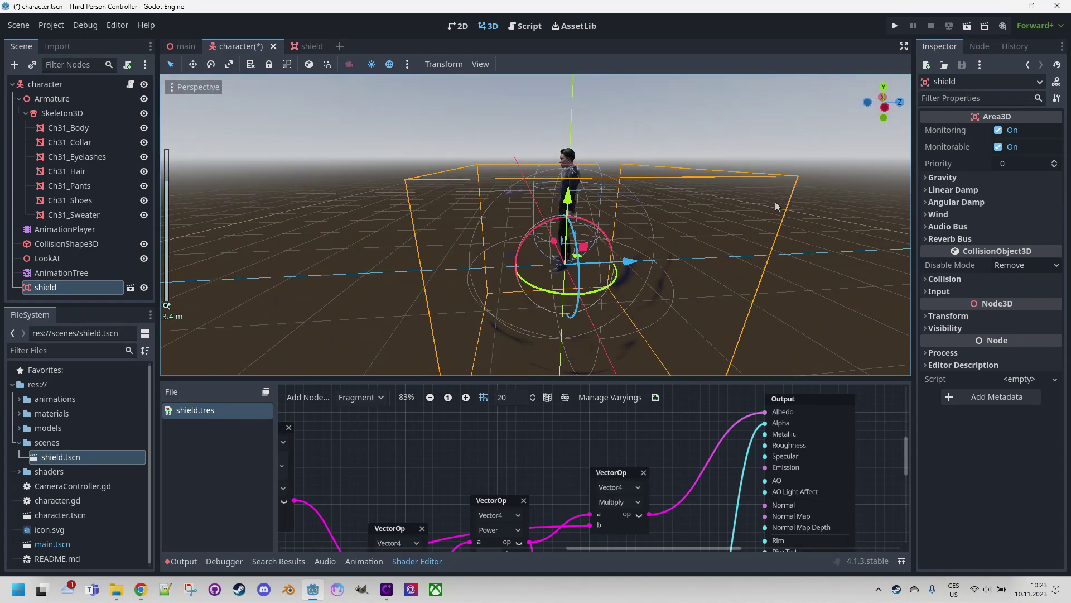
{"action": "scroll", "coordinate": [778, 203], "scroll_direction": "up", "scroll_amount": 3}
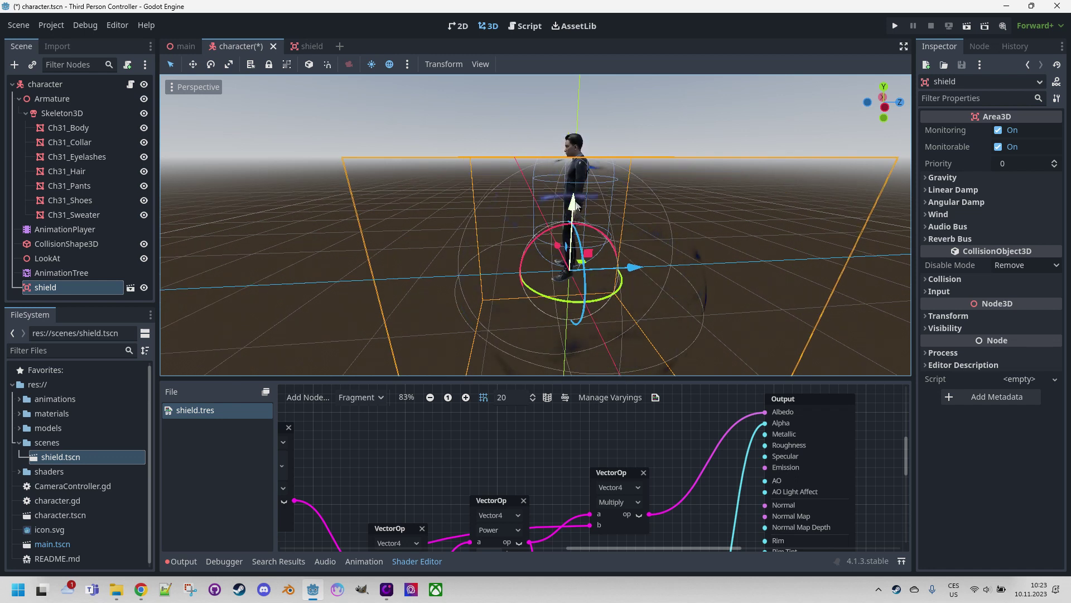
{"action": "left_click_drag", "start_coordinate": [575, 205], "coordinate": [575, 160]}
{"action": "middle_click_drag", "start_coordinate": [575, 162], "coordinate": [580, 197]}
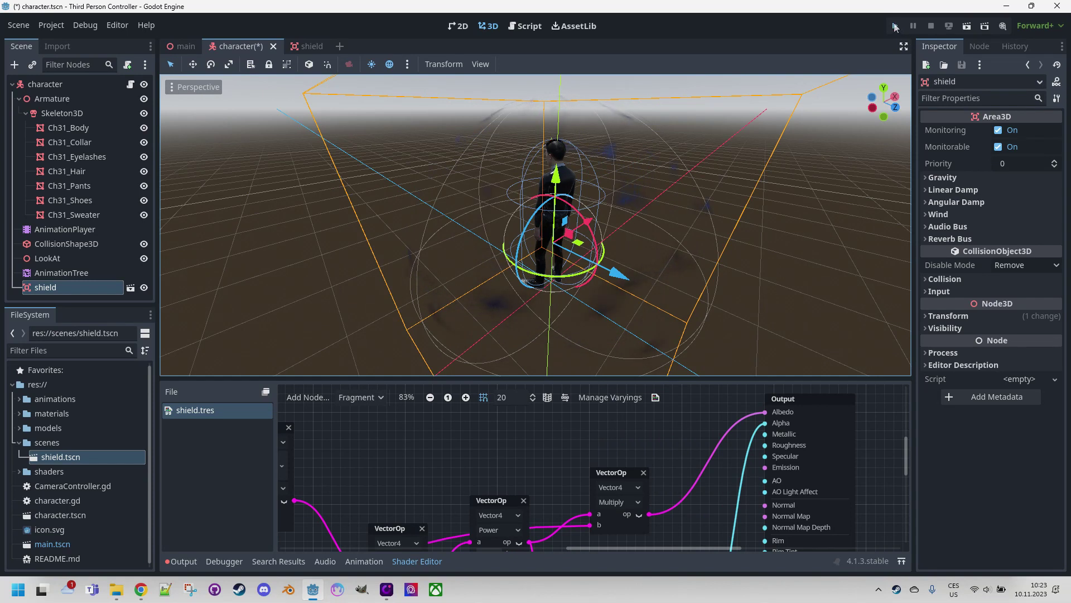
Step: Run the game and move the character with W to watch the blue shield wisps
{"action": "left_click", "coordinate": [895, 26]}
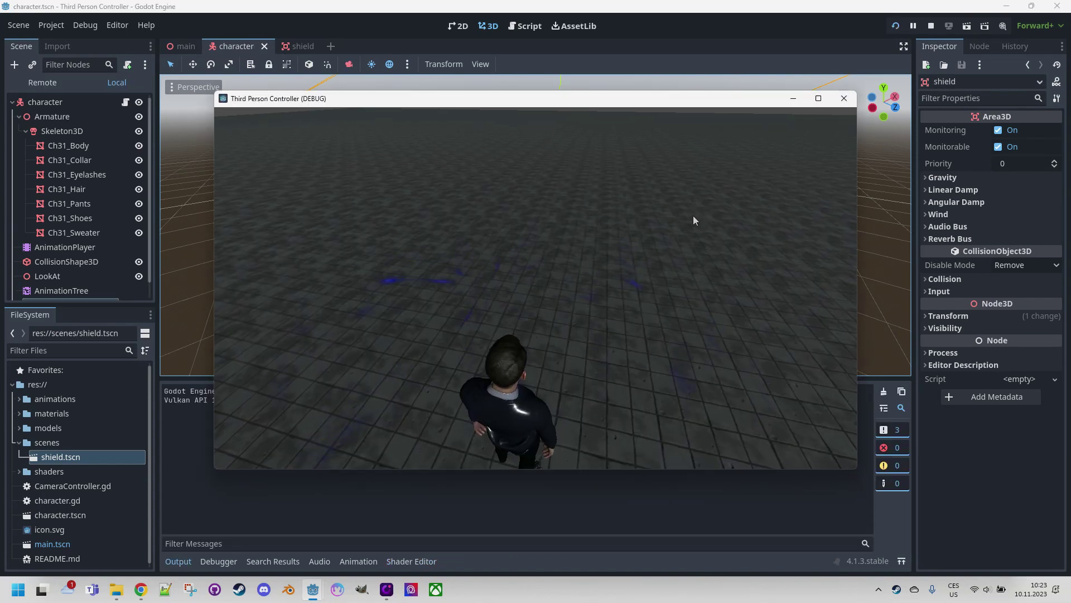
{"action": "key", "text": "w"}
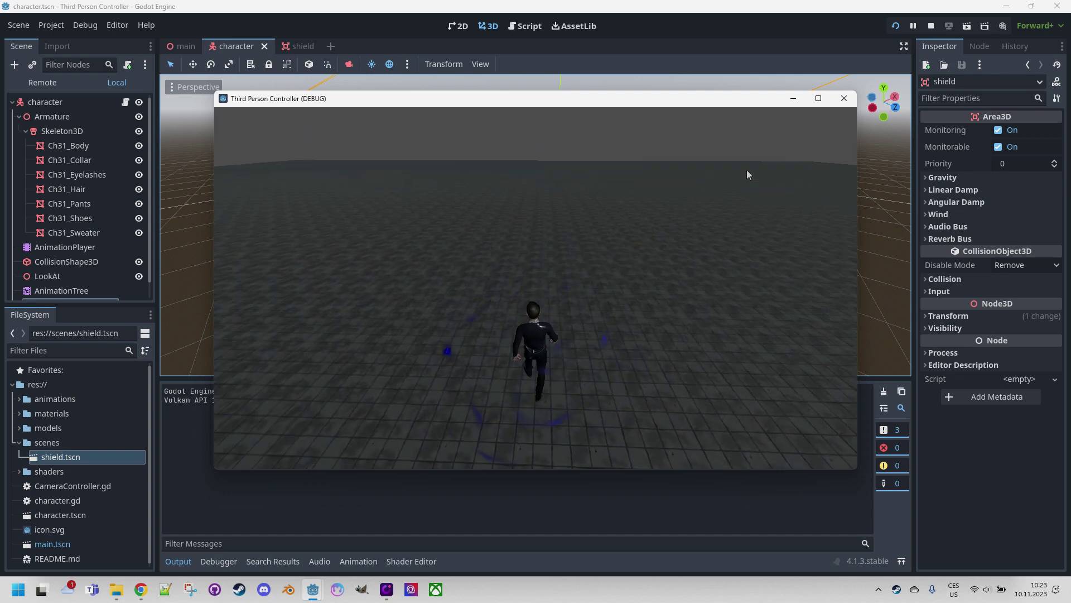
{"action": "key", "text": "w"}
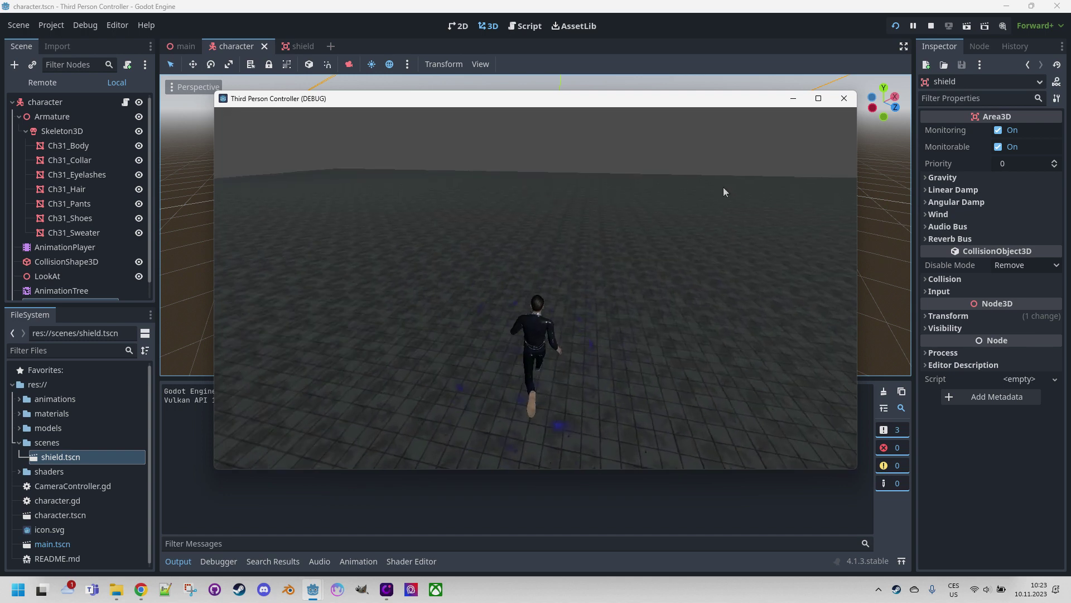
{"action": "key", "text": "w"}
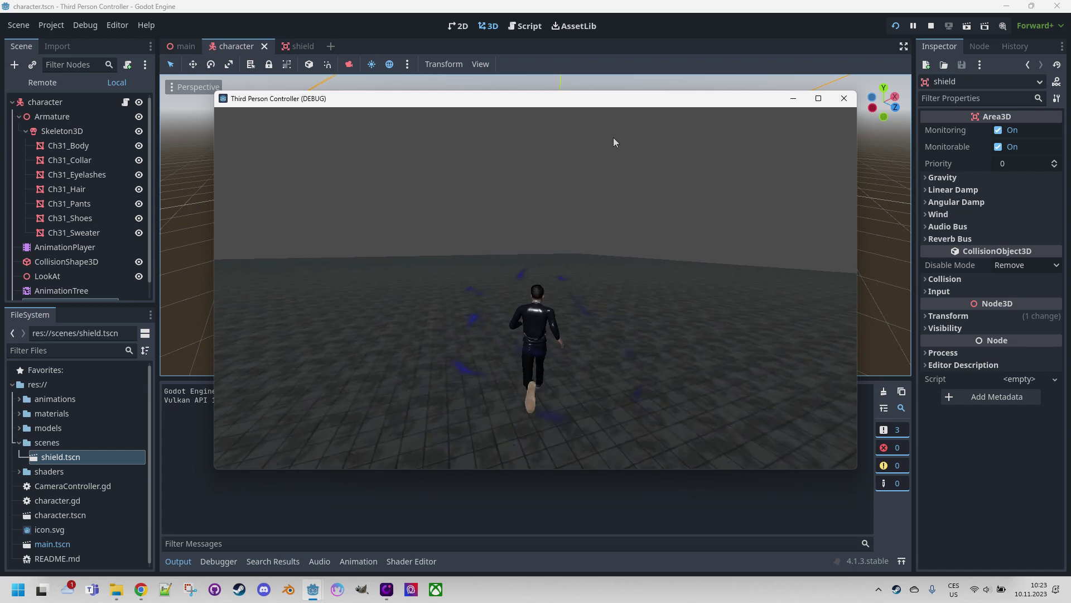
{"action": "key", "text": "w"}
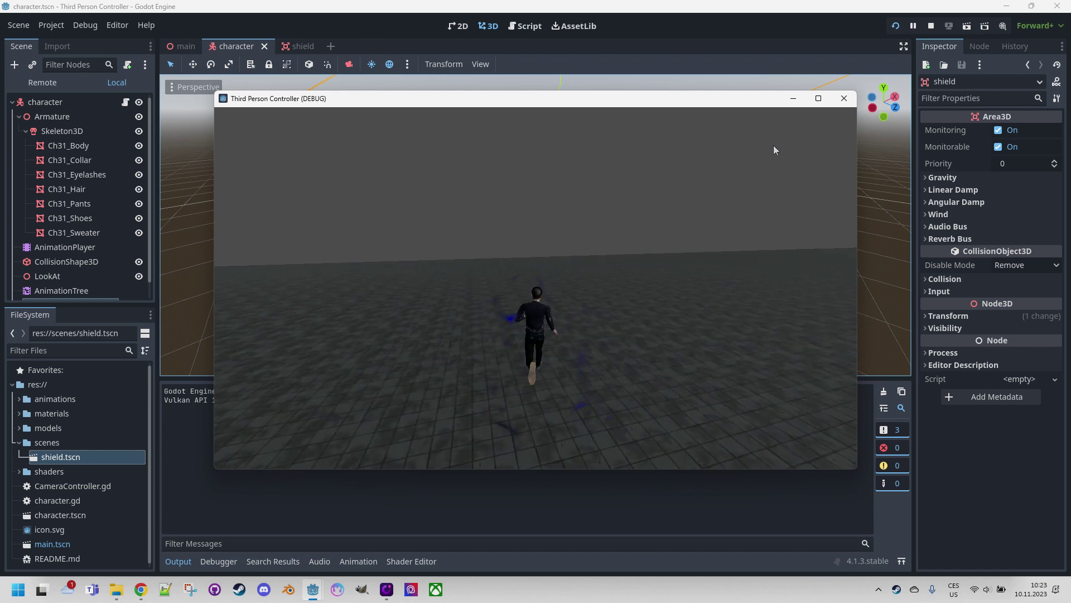
{"action": "key", "text": "w"}
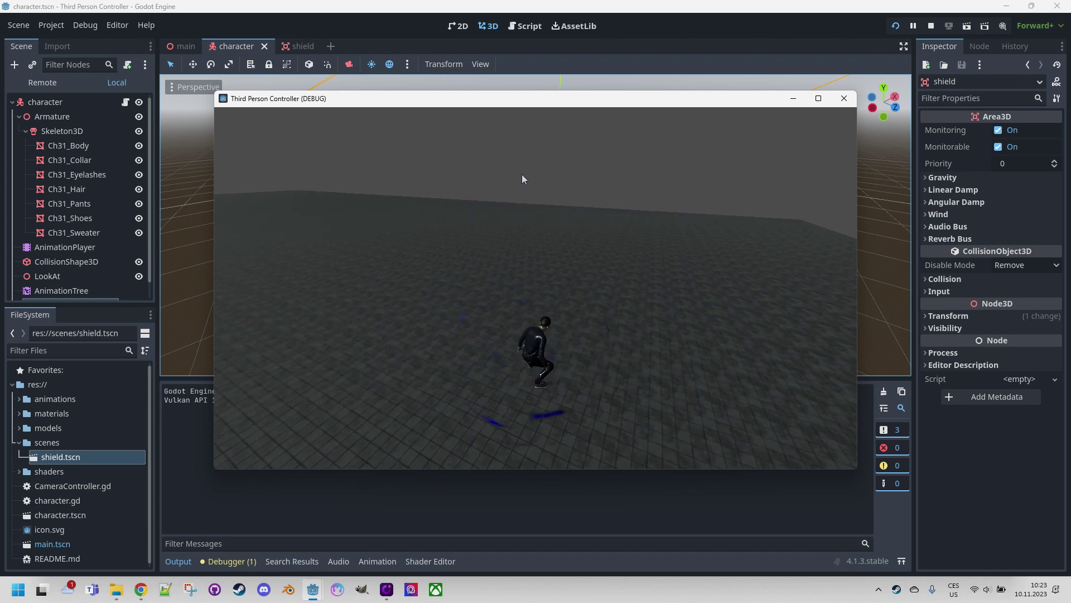
{"action": "key", "text": "w"}
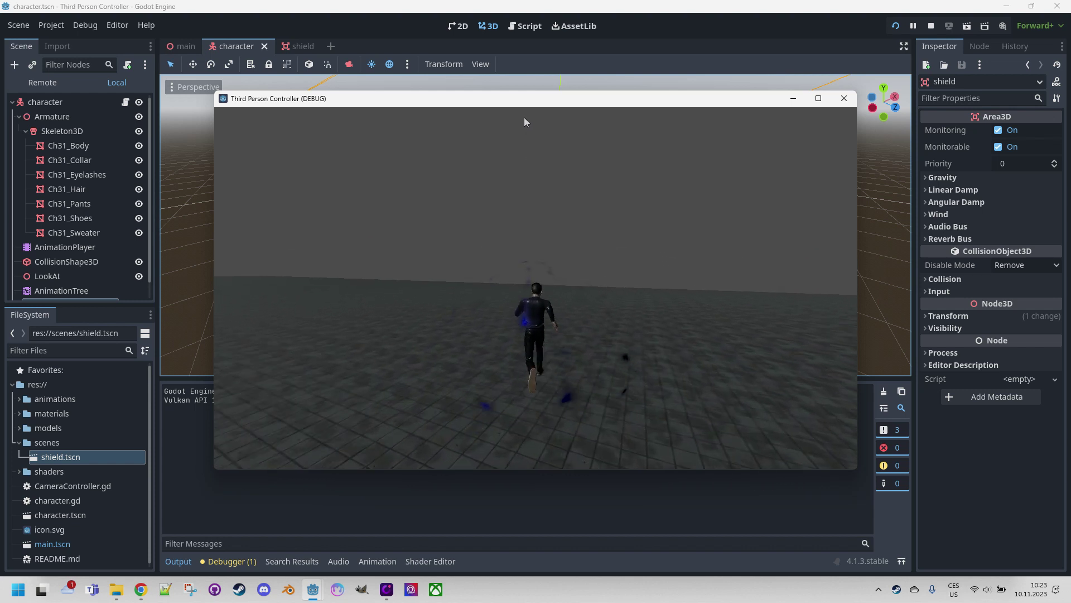
{"action": "key", "text": "w"}
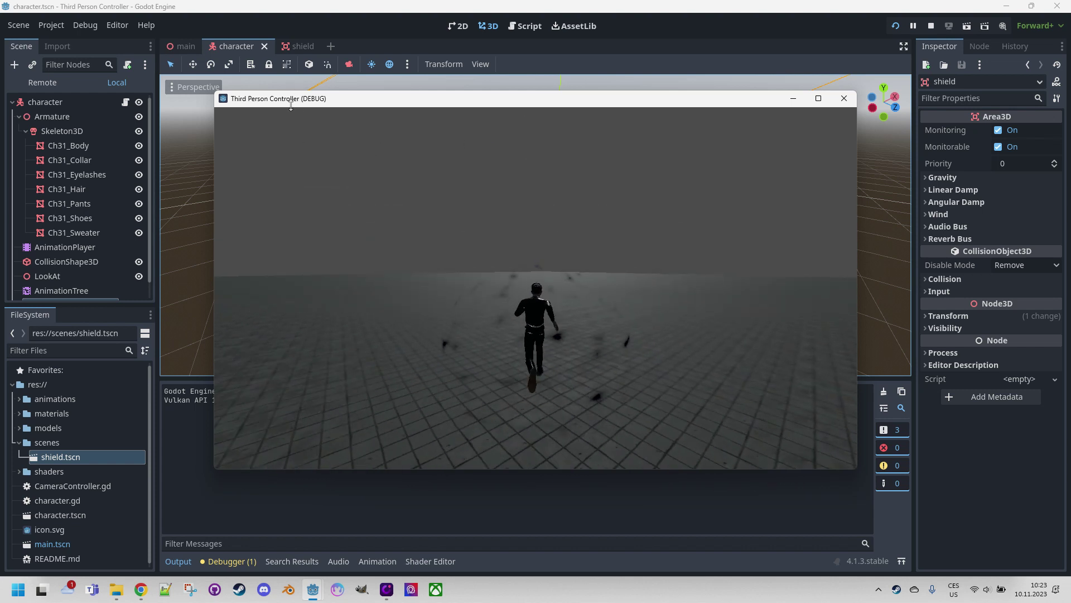
{"action": "key", "text": "w"}
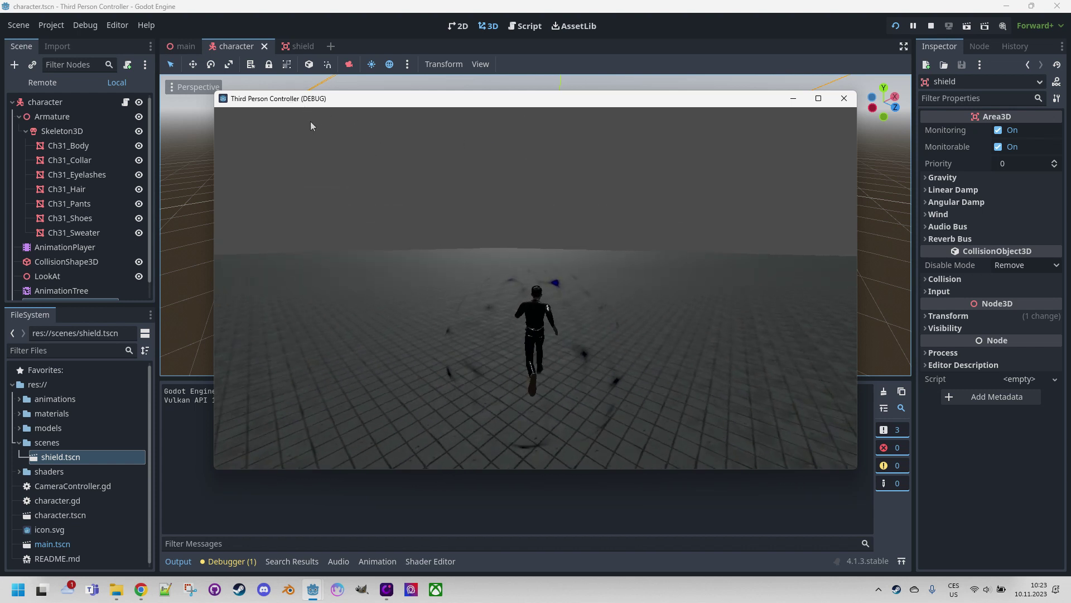
{"action": "key", "text": "w"}
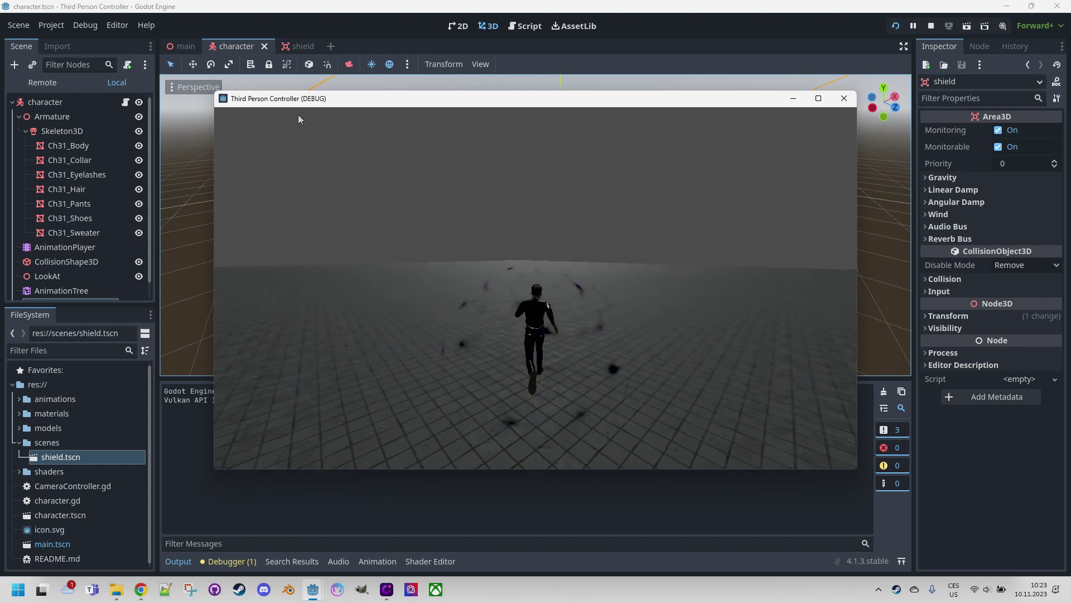
{"action": "key", "text": "w"}
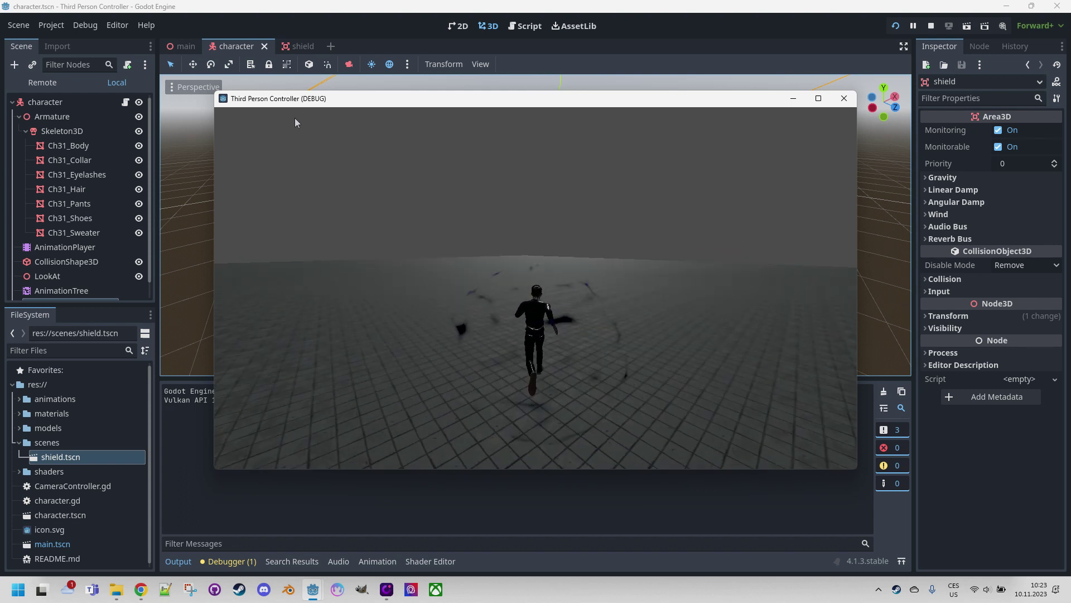